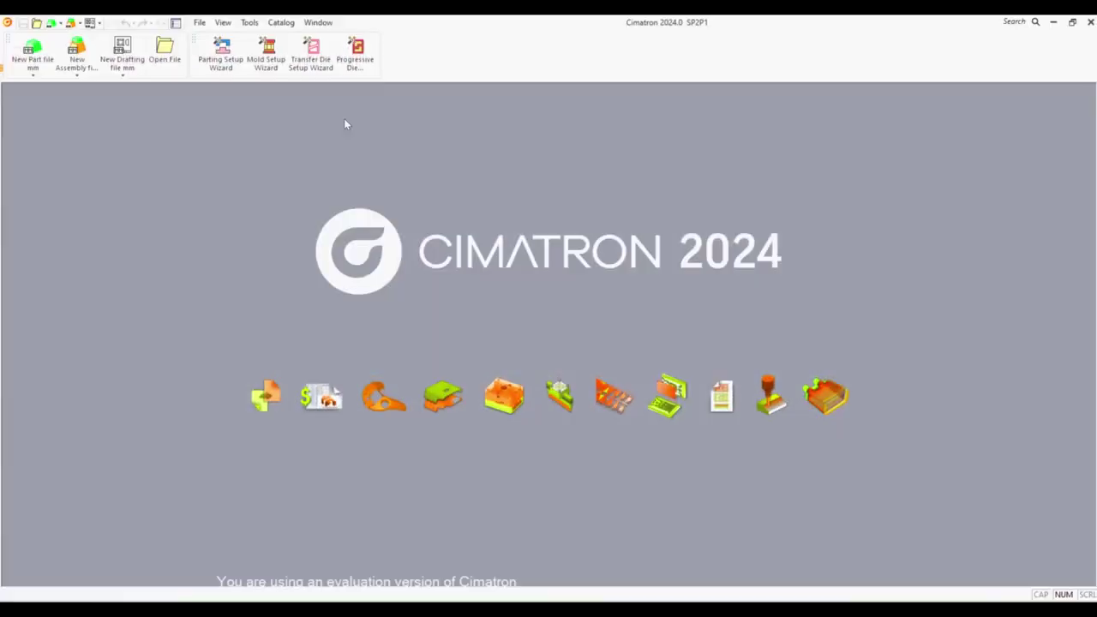
Build the Model_PD progressive die assembly from Model.elt in mm, in a new Model_PD folder.
{"action": "left_click", "coordinate": [355, 53]}
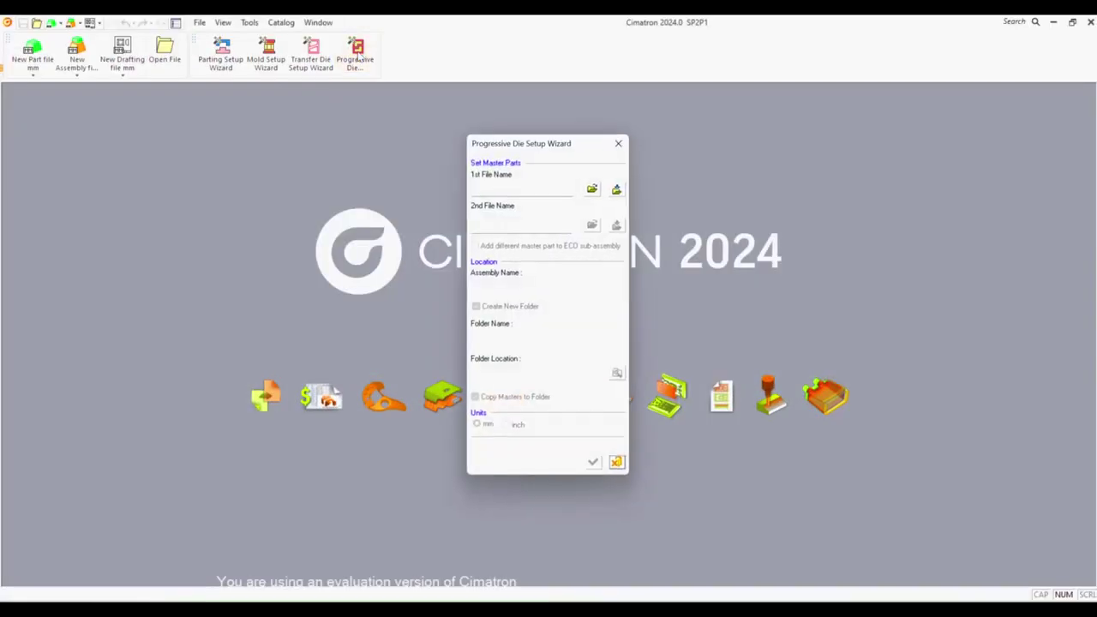
{"action": "left_click", "coordinate": [592, 190]}
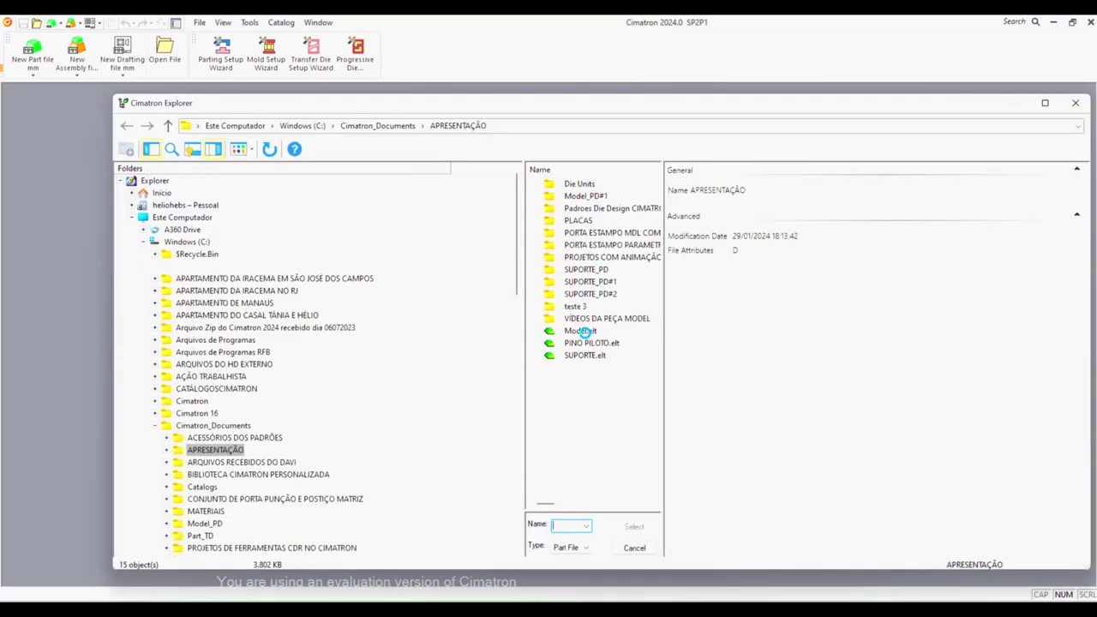
{"action": "double_click", "coordinate": [581, 330]}
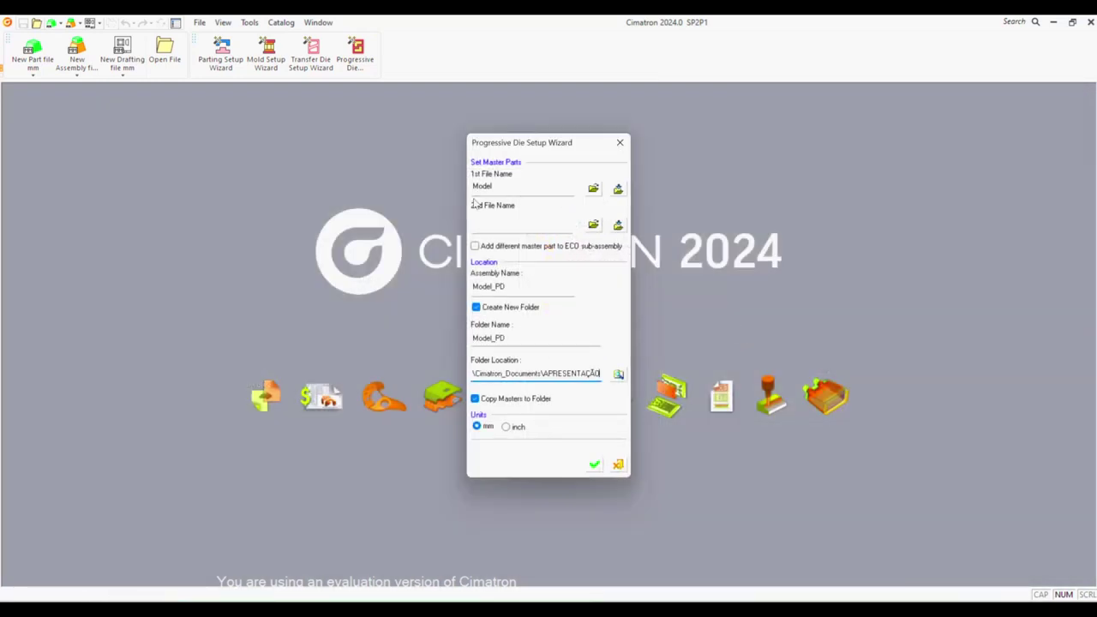
{"action": "left_click", "coordinate": [594, 466]}
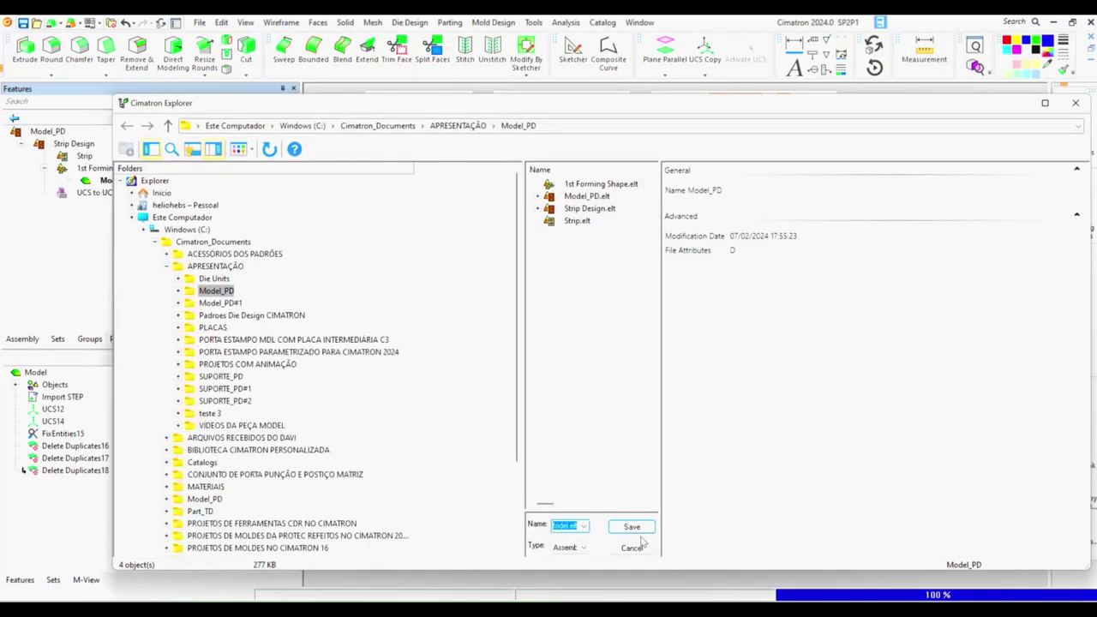
Save the new assembly and measure the sheet edge thickness as 0.210 mm.
{"action": "left_click", "coordinate": [640, 528]}
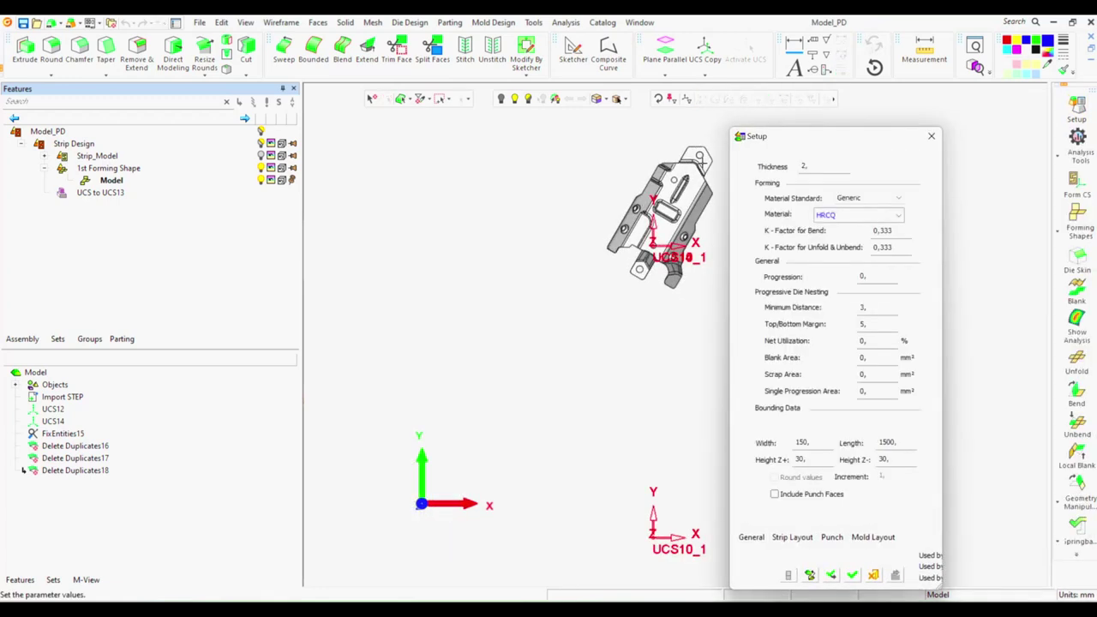
{"action": "left_click", "coordinate": [921, 50]}
{"action": "left_click", "coordinate": [665, 264]}
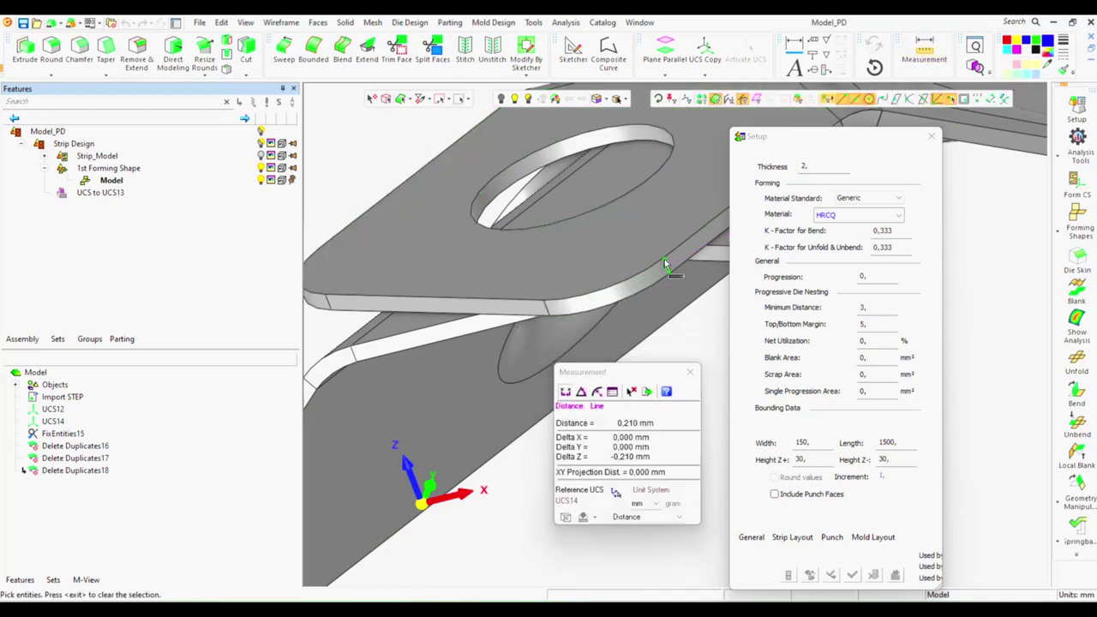
{"action": "left_click", "coordinate": [690, 373]}
In Setup, set strip thickness to 0.21 and punch through depth to 0.6.
{"action": "double_click", "coordinate": [812, 166]}
{"action": "type", "text": "0,21"}
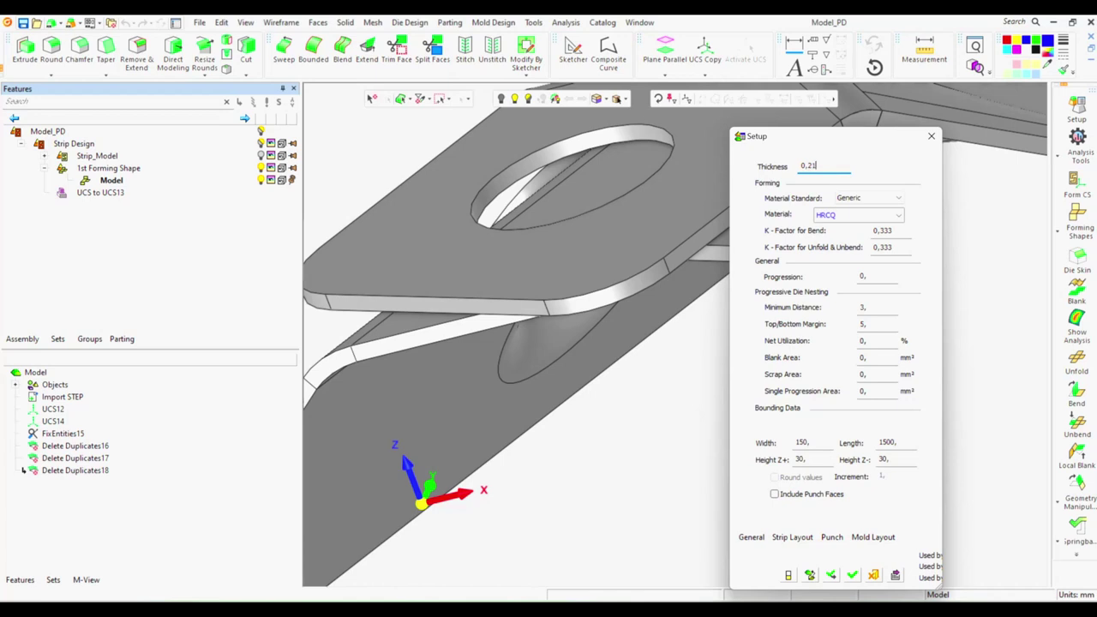
{"action": "left_click", "coordinate": [831, 537]}
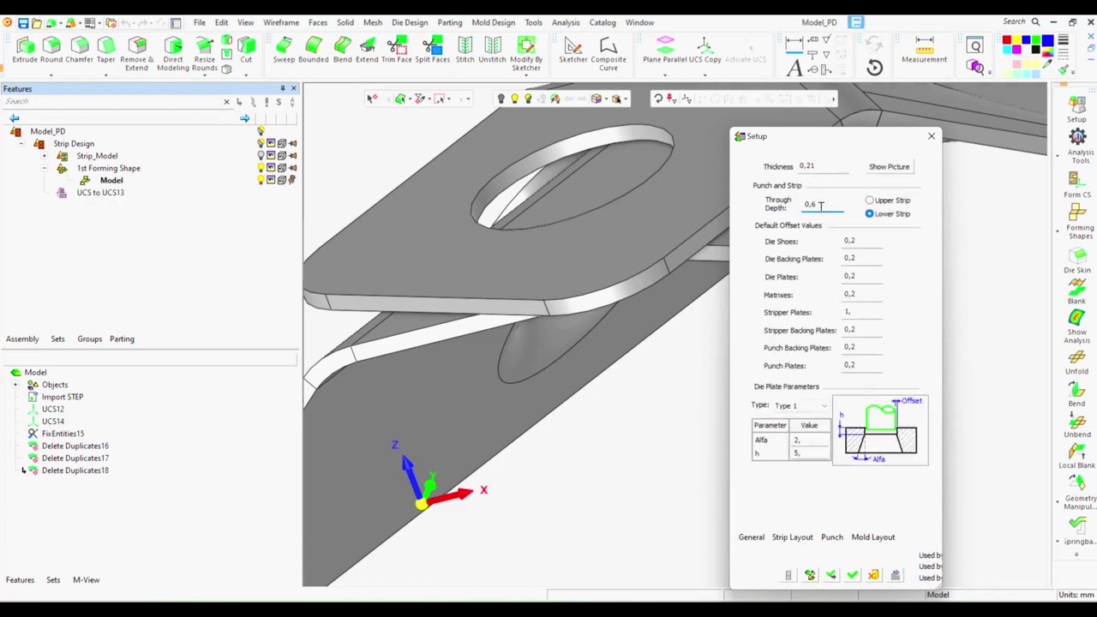
{"action": "left_click", "coordinate": [852, 575]}
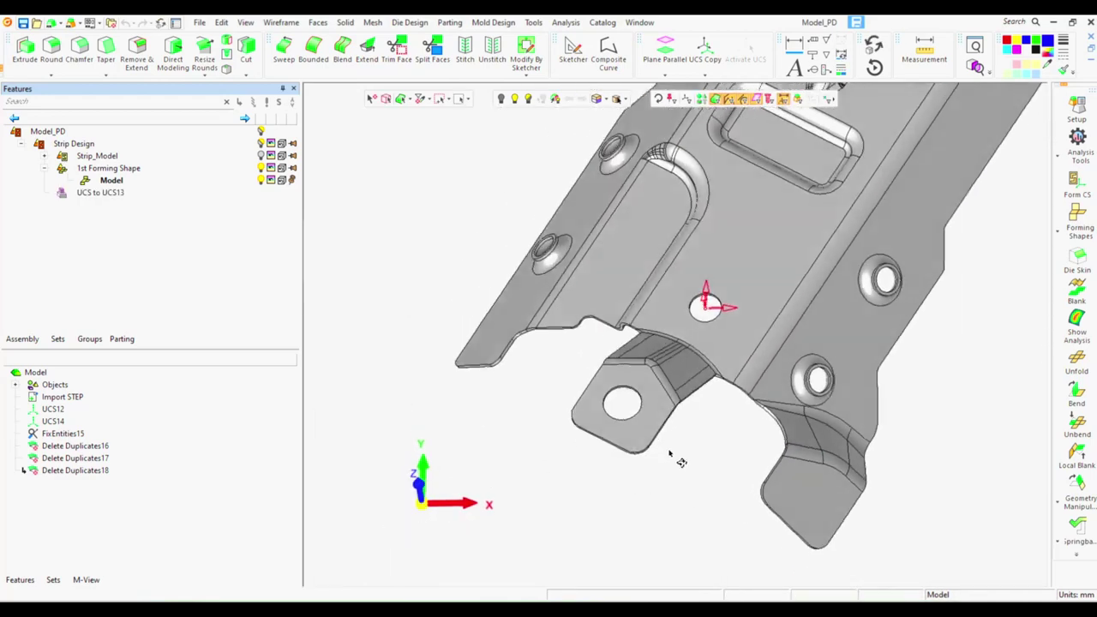
Create coordinate system UCS19 by geometry at the tab hole centre, rotated 330° about Z.
{"action": "left_click", "coordinate": [281, 22]}
{"action": "left_click", "coordinate": [365, 79]}
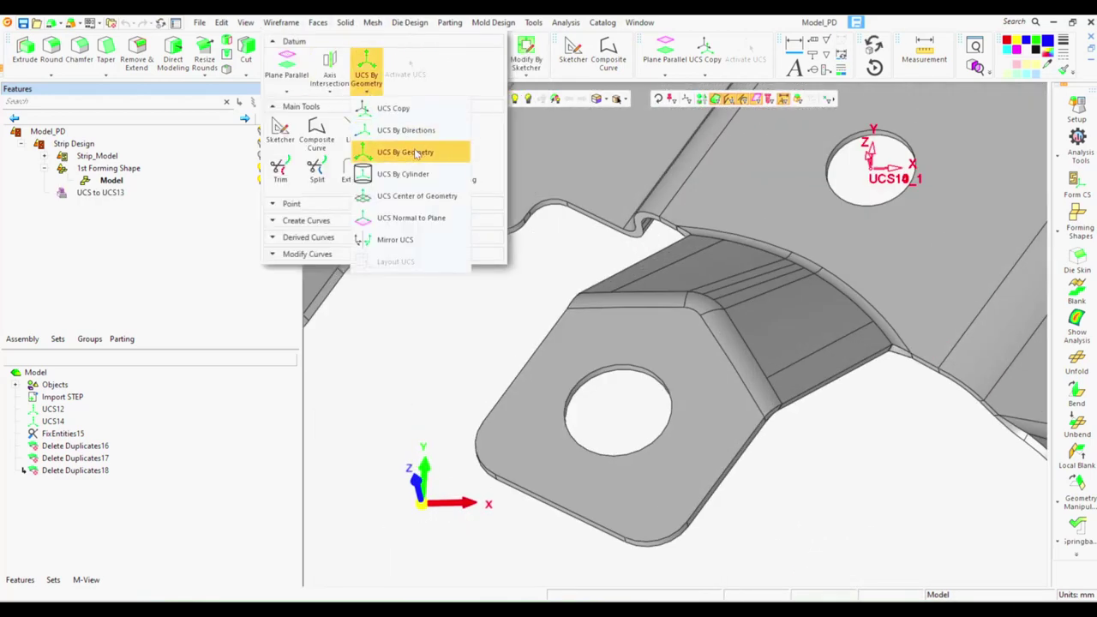
{"action": "left_click", "coordinate": [403, 151]}
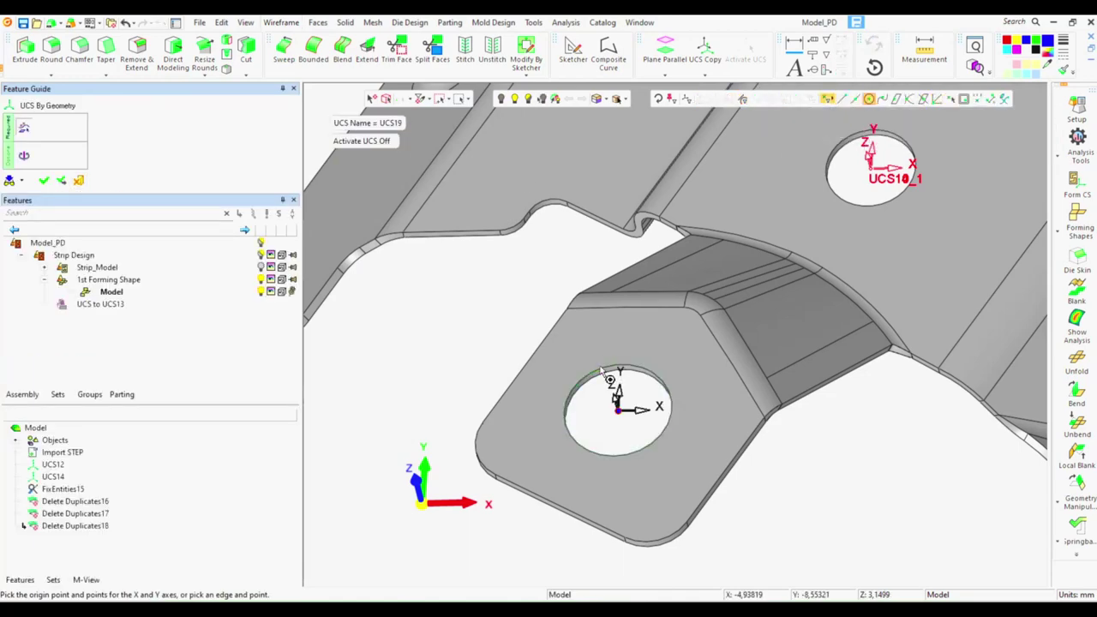
{"action": "left_click", "coordinate": [661, 372]}
{"action": "left_click", "coordinate": [61, 182]}
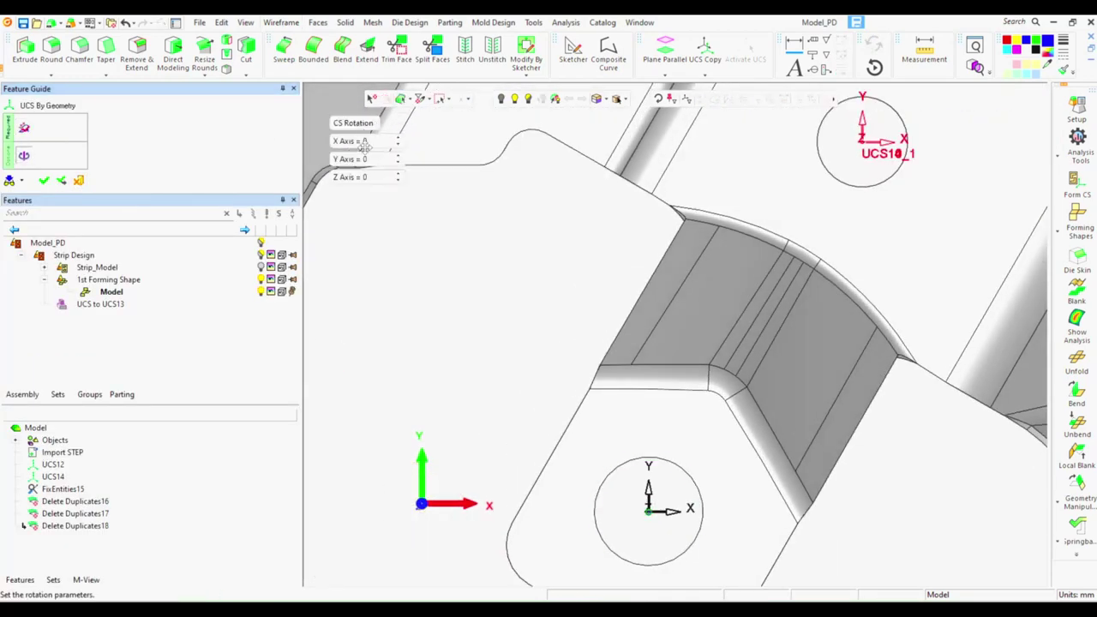
{"action": "key", "text": "Return"}
{"action": "left_click", "coordinate": [43, 180]}
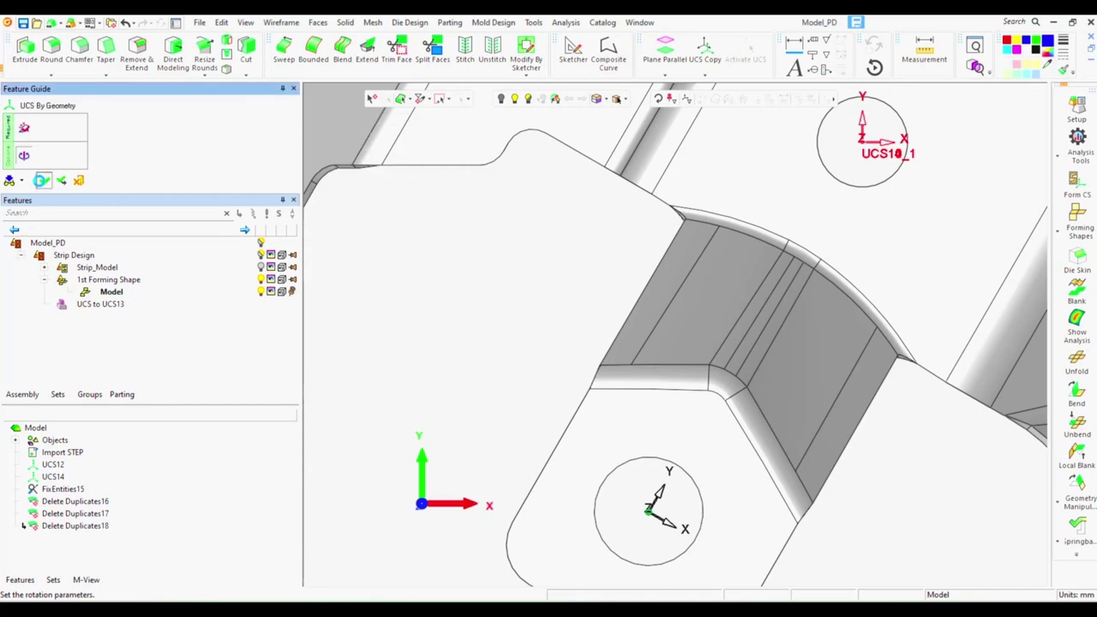
Define the part's forming coordinate system and confirm it in the UCS Manager.
{"action": "scroll", "coordinate": [908, 325], "scroll_direction": "down", "scroll_amount": 5}
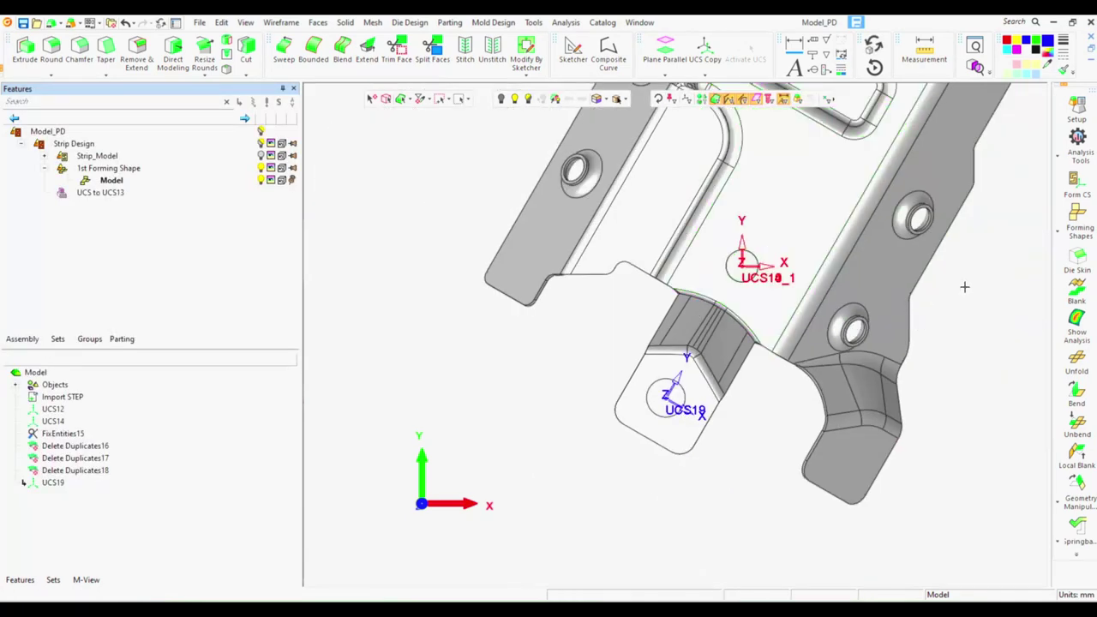
{"action": "left_click", "coordinate": [1073, 184]}
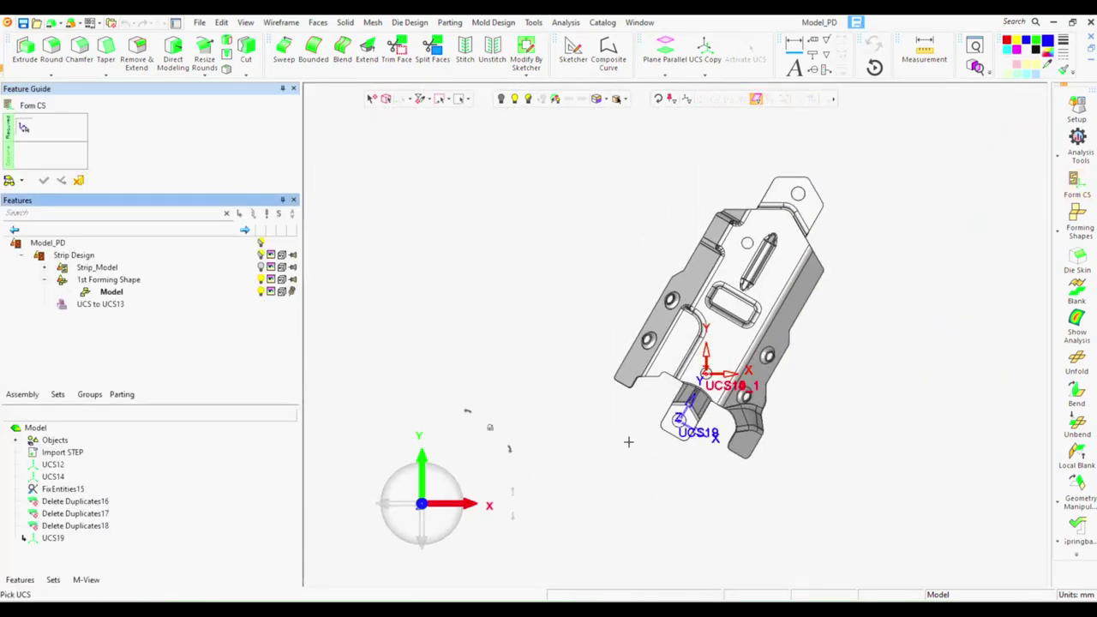
{"action": "left_click", "coordinate": [51, 176]}
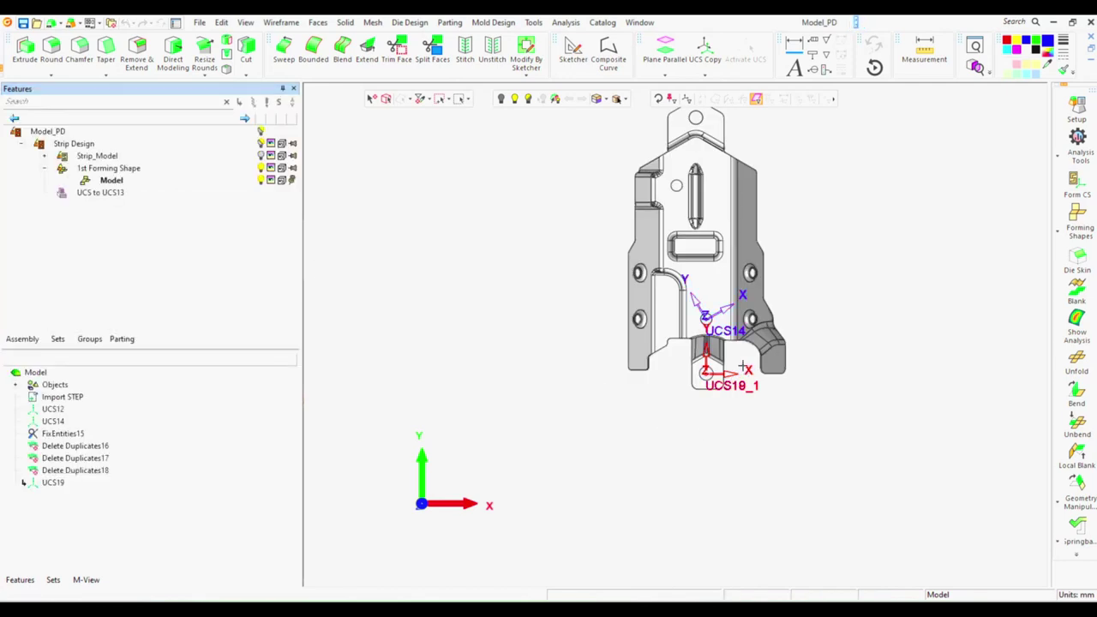
{"action": "left_click", "coordinate": [701, 99]}
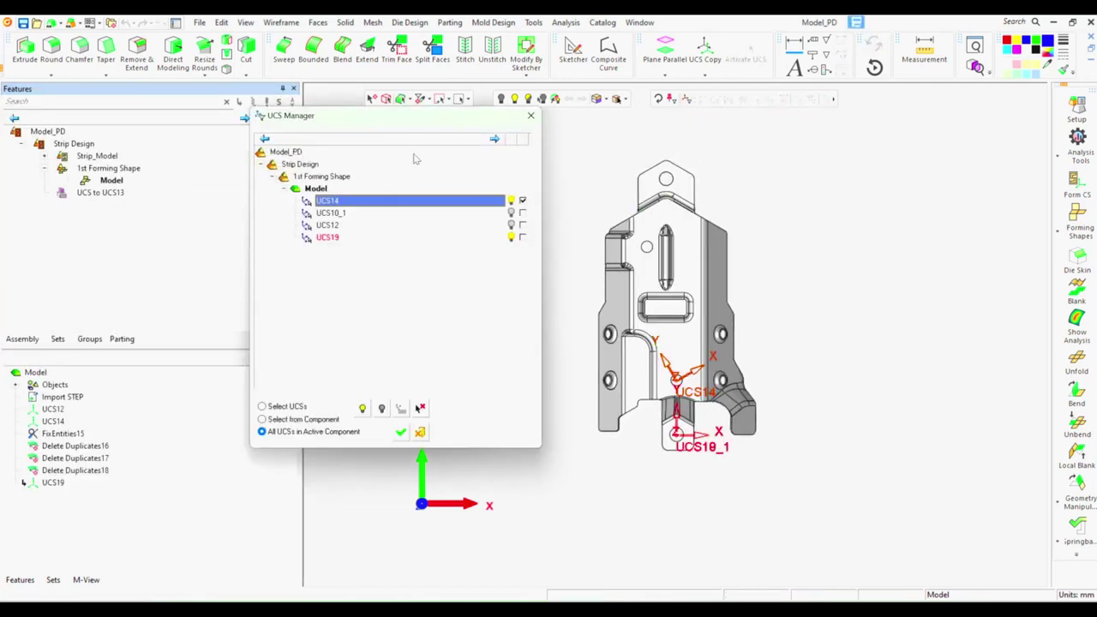
{"action": "left_click", "coordinate": [400, 432]}
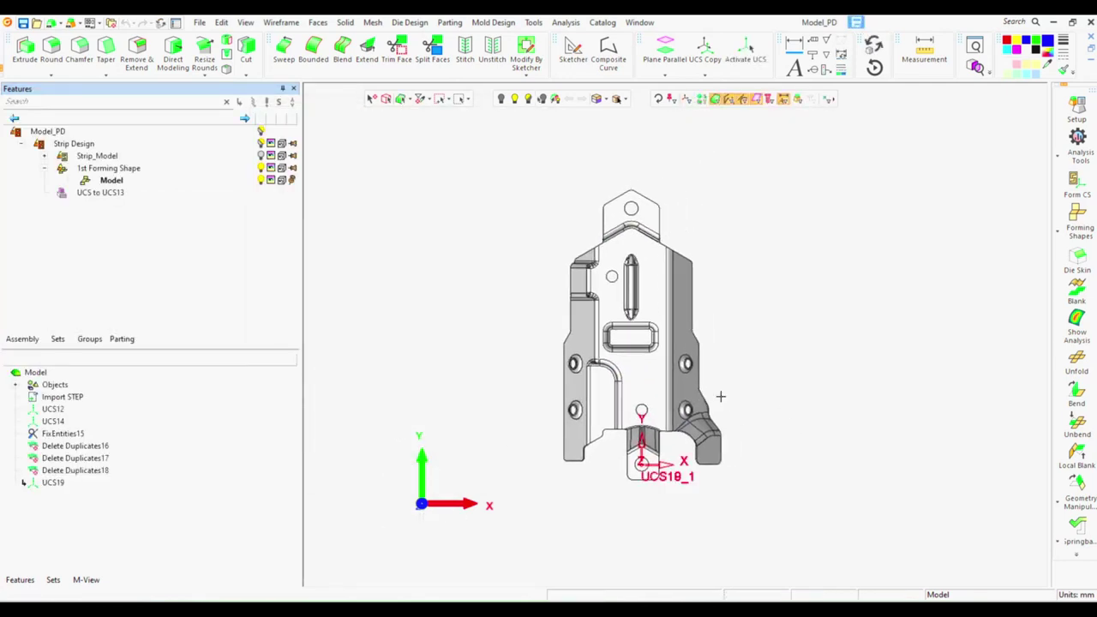
Add forming part copy 01 of the model under 1st Forming Shape.
{"action": "left_click", "coordinate": [1078, 219]}
{"action": "left_click", "coordinate": [968, 211]}
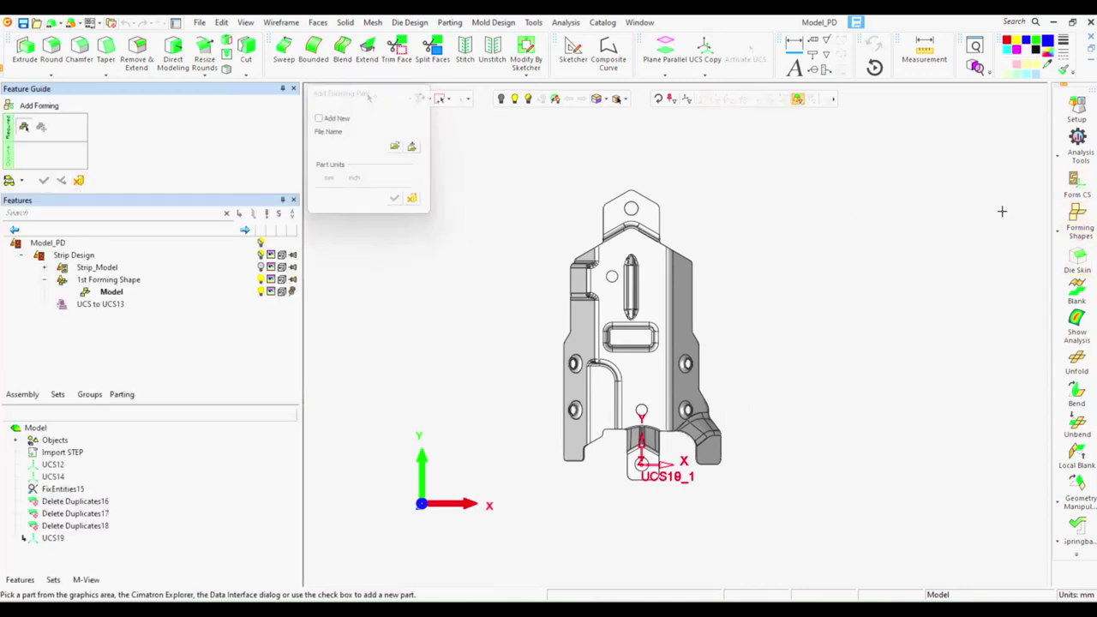
{"action": "left_click", "coordinate": [653, 270]}
{"action": "left_click", "coordinate": [400, 204]}
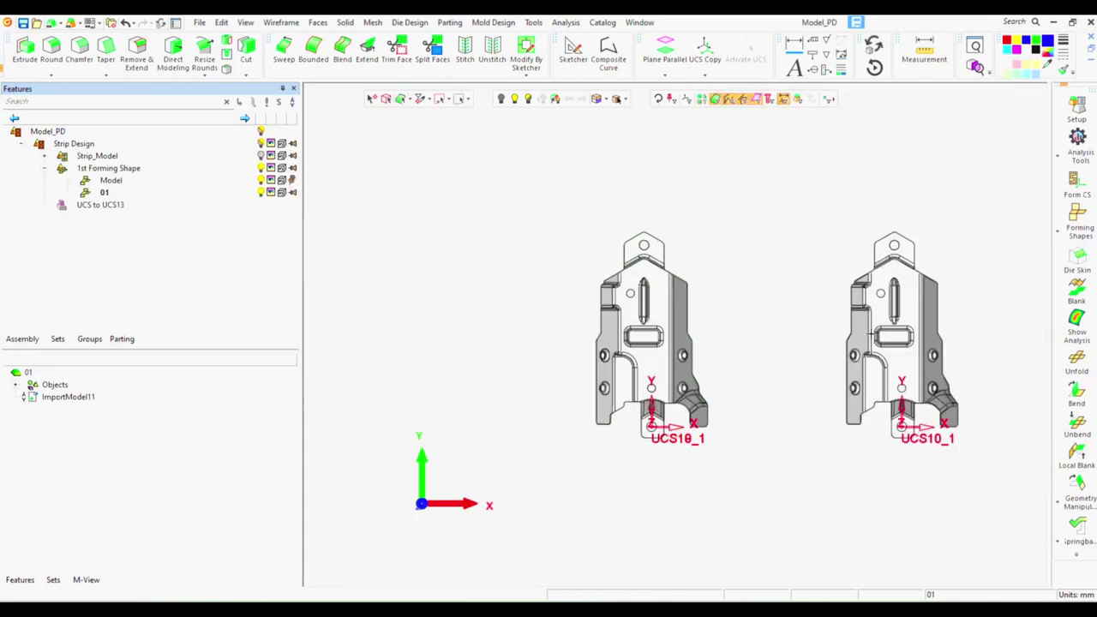
Create Die Skin12 on forming part 01.
{"action": "scroll", "coordinate": [900, 326], "scroll_direction": "up", "scroll_amount": 3}
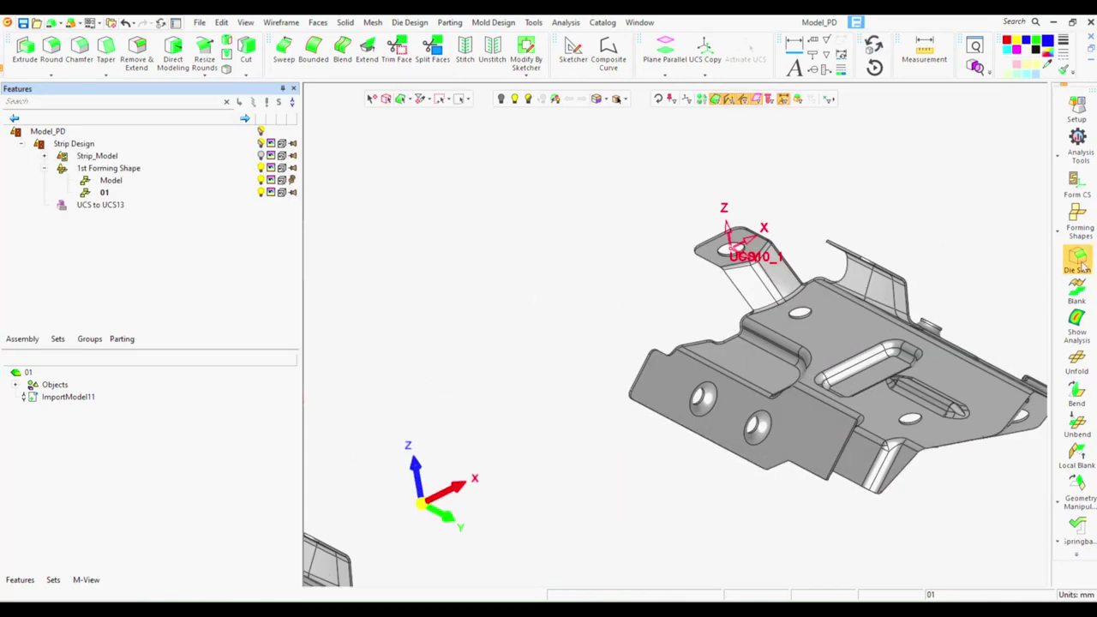
{"action": "left_click", "coordinate": [1077, 262]}
{"action": "left_click", "coordinate": [61, 180]}
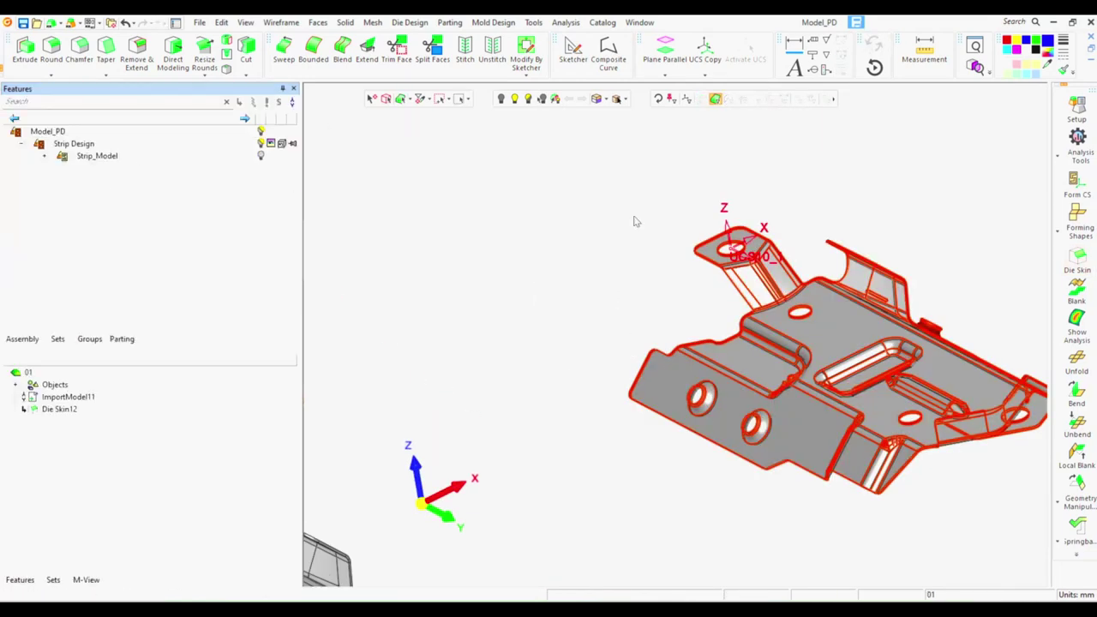
Start a blank on the right-hand forming part, showing 0.2100 thickness.
{"action": "scroll", "coordinate": [735, 313], "scroll_direction": "down", "scroll_amount": 3}
{"action": "scroll", "coordinate": [722, 477], "scroll_direction": "up", "scroll_amount": 5}
{"action": "mouse_move", "coordinate": [722, 478]}
{"action": "middle_mouse_down"}
{"action": "mouse_move", "coordinate": [686, 353]}
{"action": "mouse_move", "coordinate": [629, 363]}
{"action": "middle_mouse_up"}
{"action": "scroll", "coordinate": [653, 403], "scroll_direction": "down", "scroll_amount": 2}
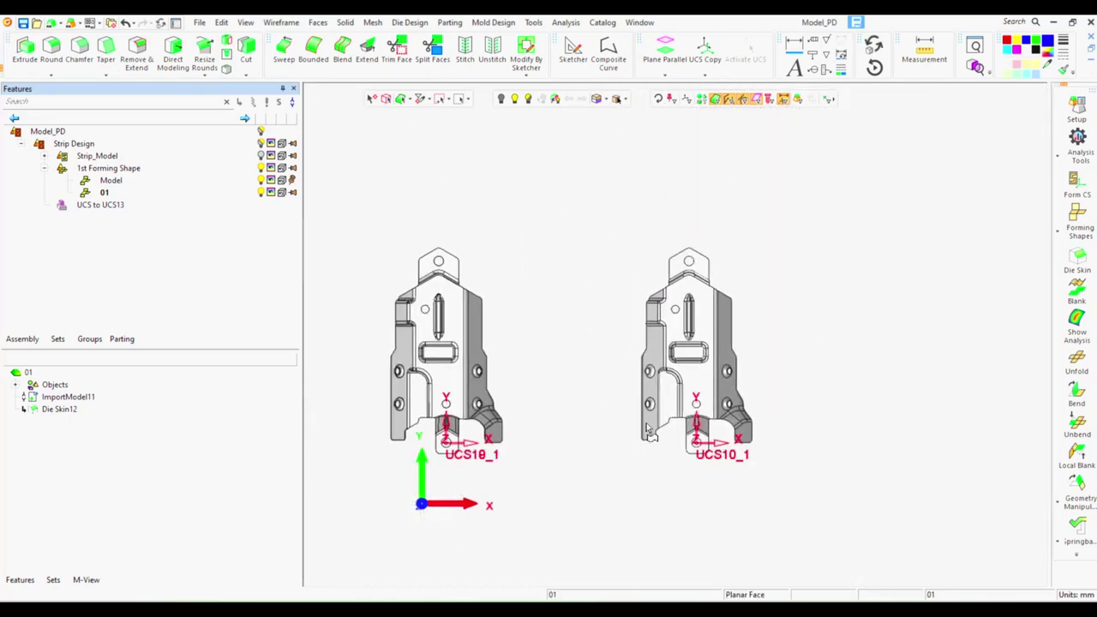
{"action": "left_click", "coordinate": [1078, 296]}
{"action": "left_click", "coordinate": [778, 494]}
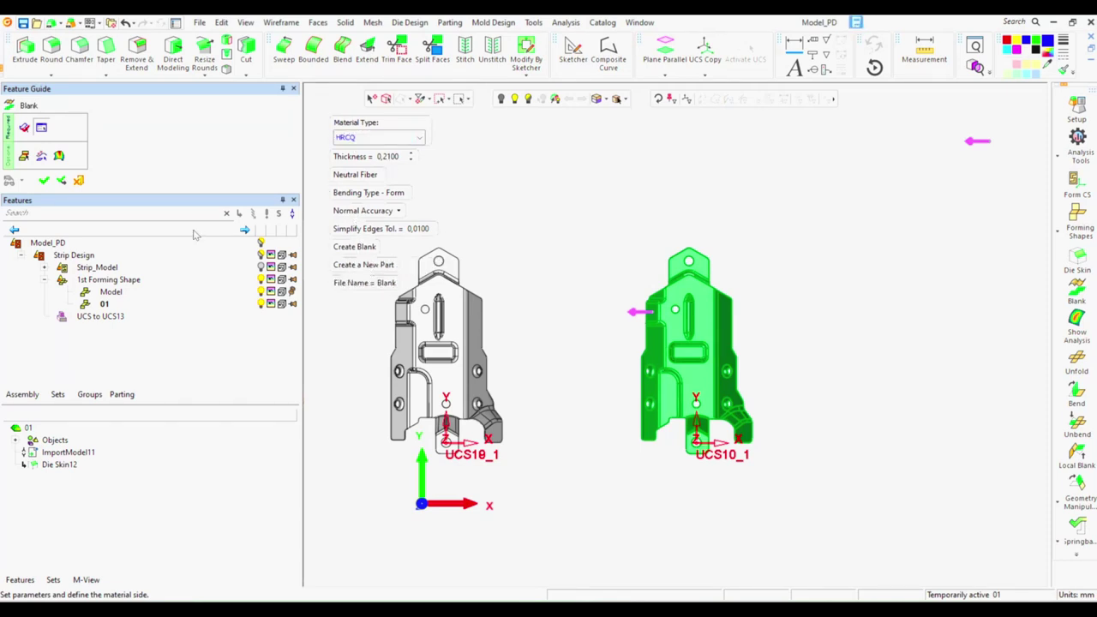
Accept the blank parameters to compute the flat Blank11 outline.
{"action": "middle_click", "coordinate": [863, 369]}
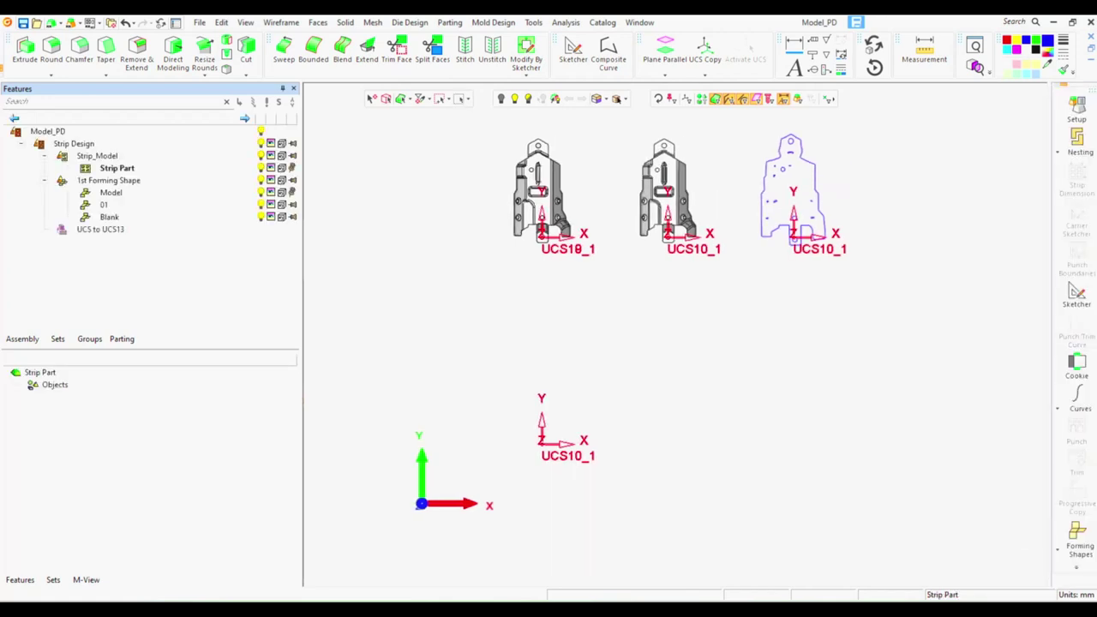
Nest the blank in two rows with a 35 progression and the bottom row shifted 4 mm.
{"action": "left_click", "coordinate": [1076, 139]}
{"action": "left_click", "coordinate": [994, 136]}
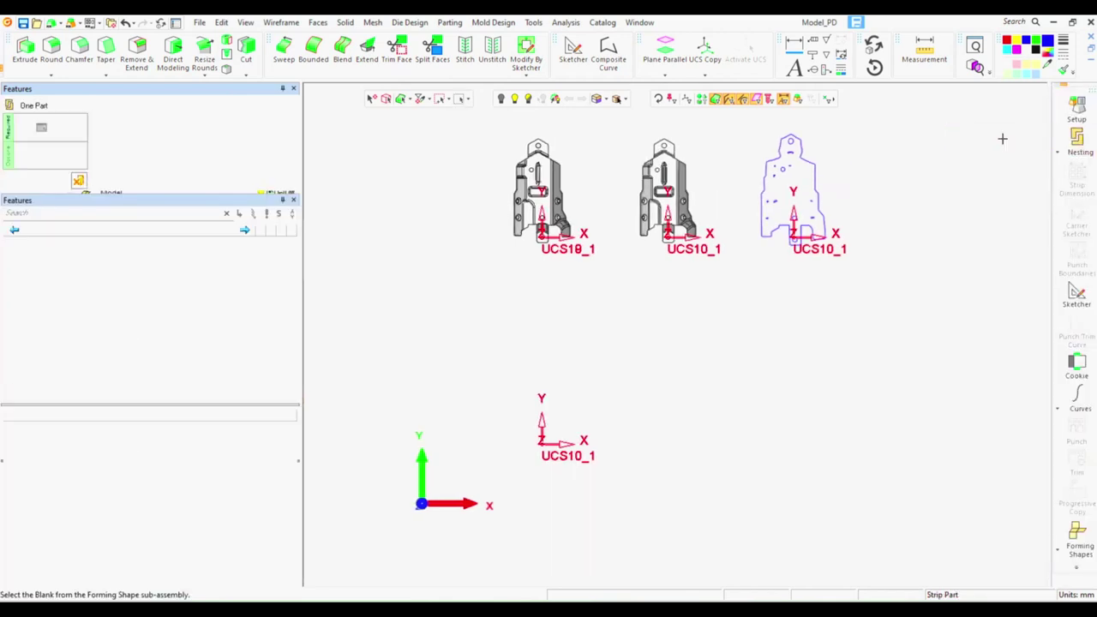
{"action": "left_click", "coordinate": [819, 181]}
{"action": "scroll", "coordinate": [341, 125], "scroll_direction": "down", "scroll_amount": 1}
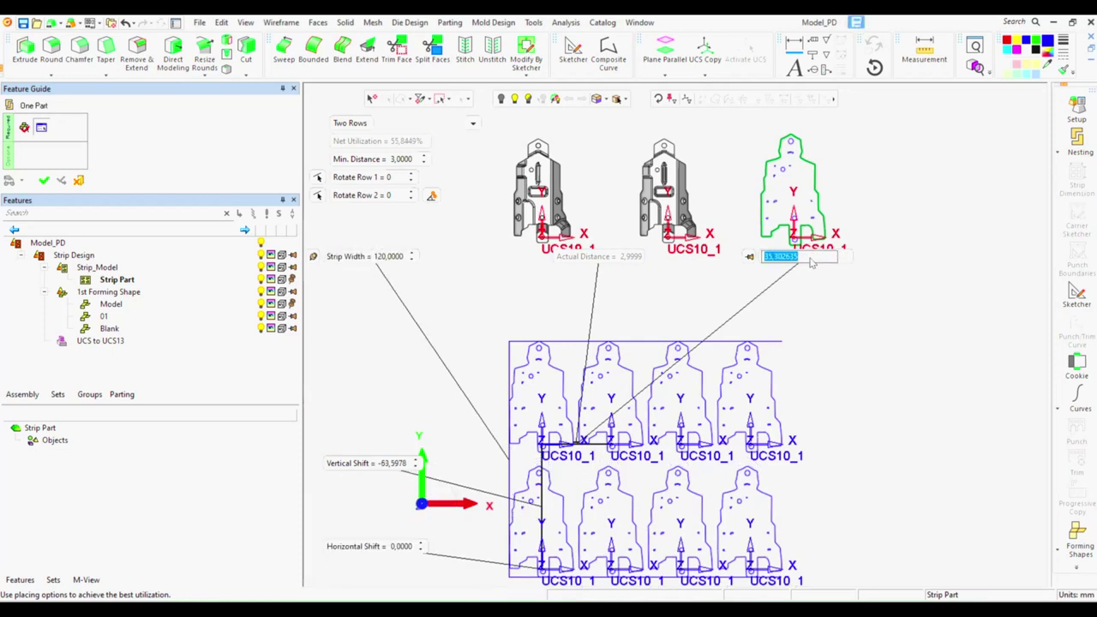
{"action": "type", "text": "35"}
{"action": "key", "text": "Return"}
{"action": "left_click_drag", "start_coordinate": [781, 256], "coordinate": [761, 294]}
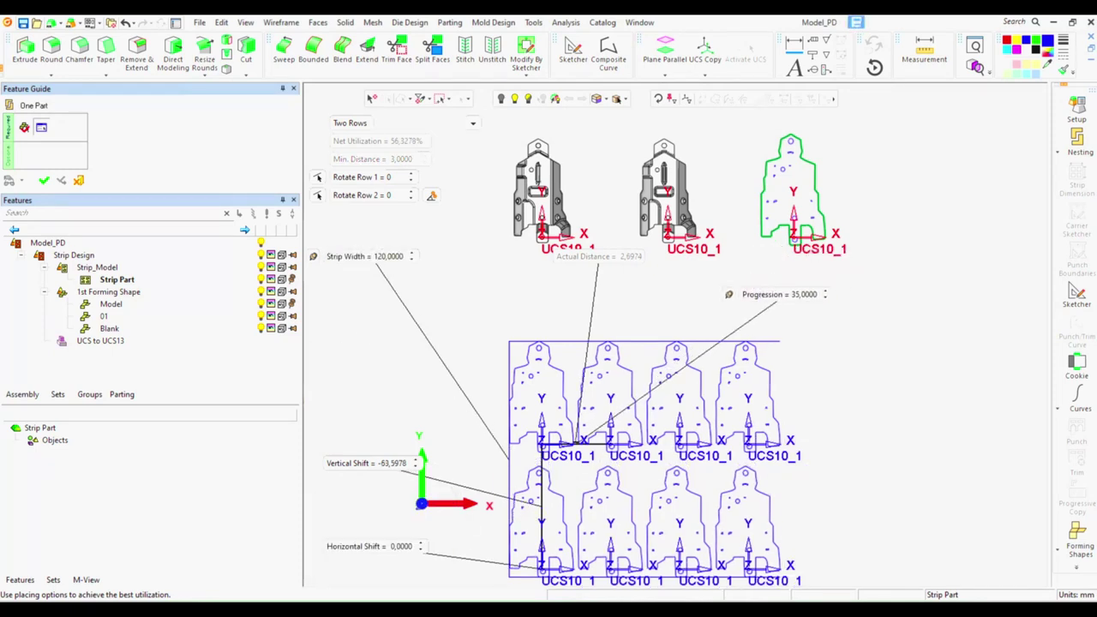
{"action": "key", "text": "Tab"}
{"action": "type", "text": "4"}
{"action": "key", "text": "Return"}
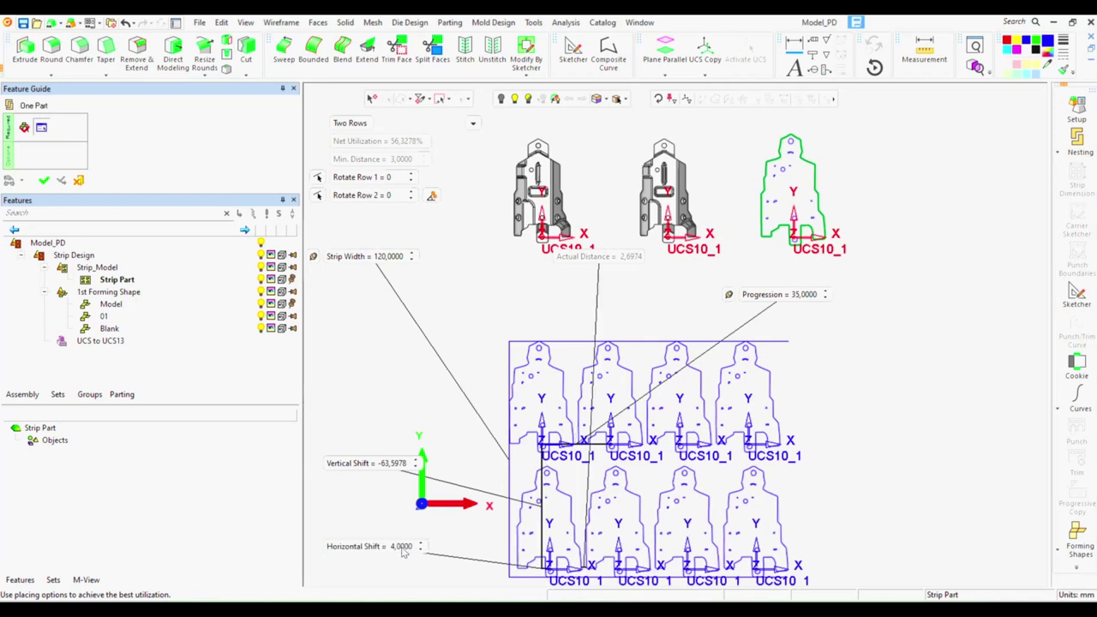
{"action": "scroll", "coordinate": [833, 456], "scroll_direction": "down", "scroll_amount": 2}
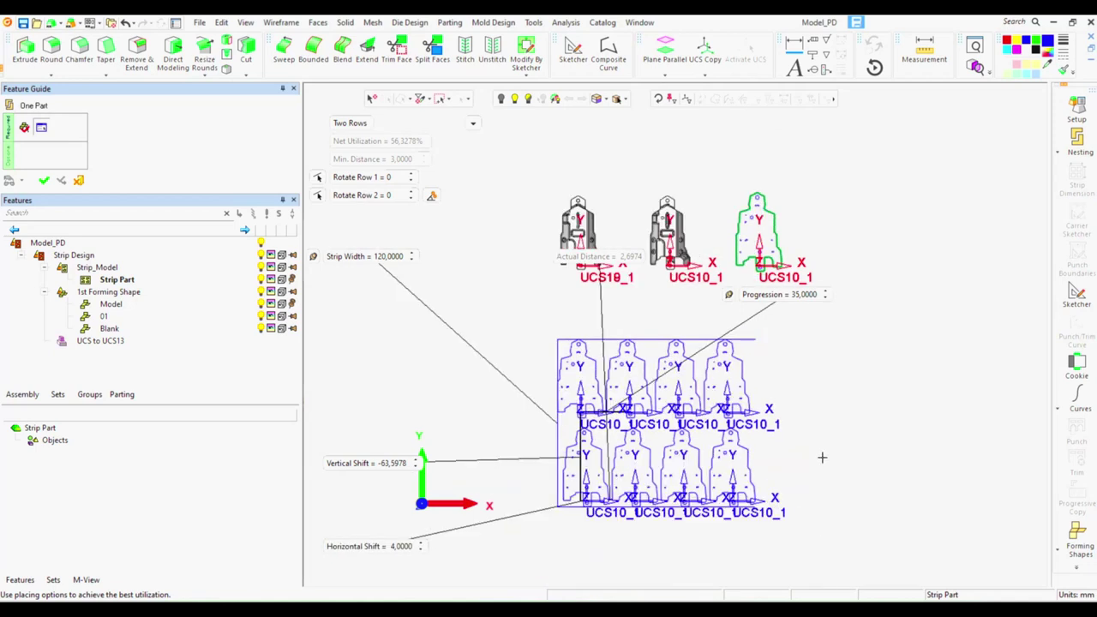
{"action": "left_click", "coordinate": [44, 181]}
Edit the nesting to rotate row 1 by 180°.
{"action": "left_click", "coordinate": [1077, 141]}
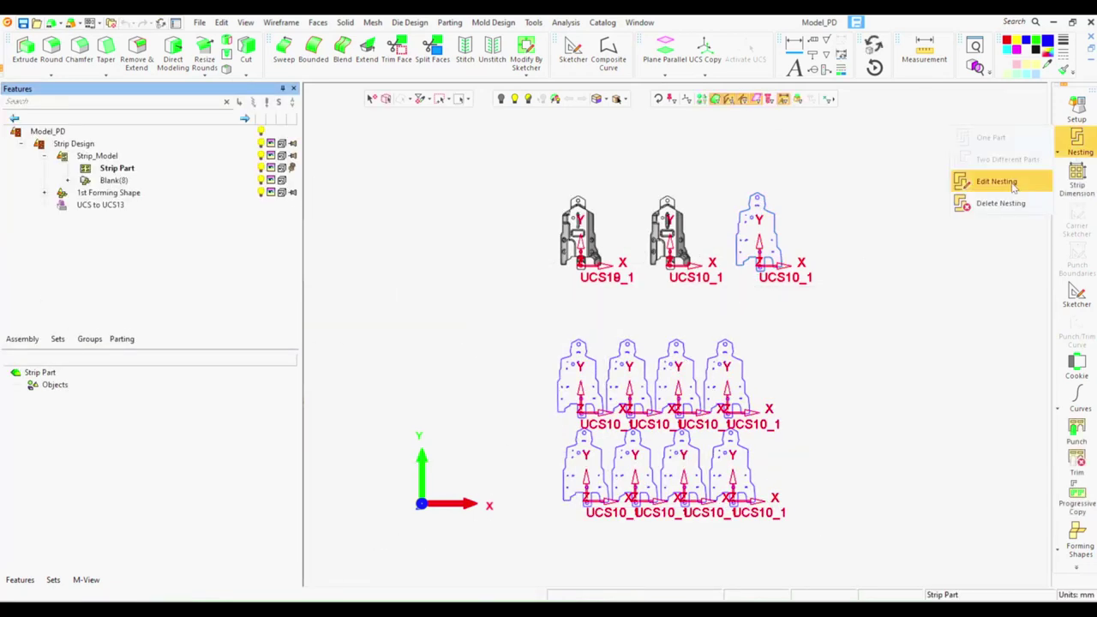
{"action": "left_click", "coordinate": [996, 181]}
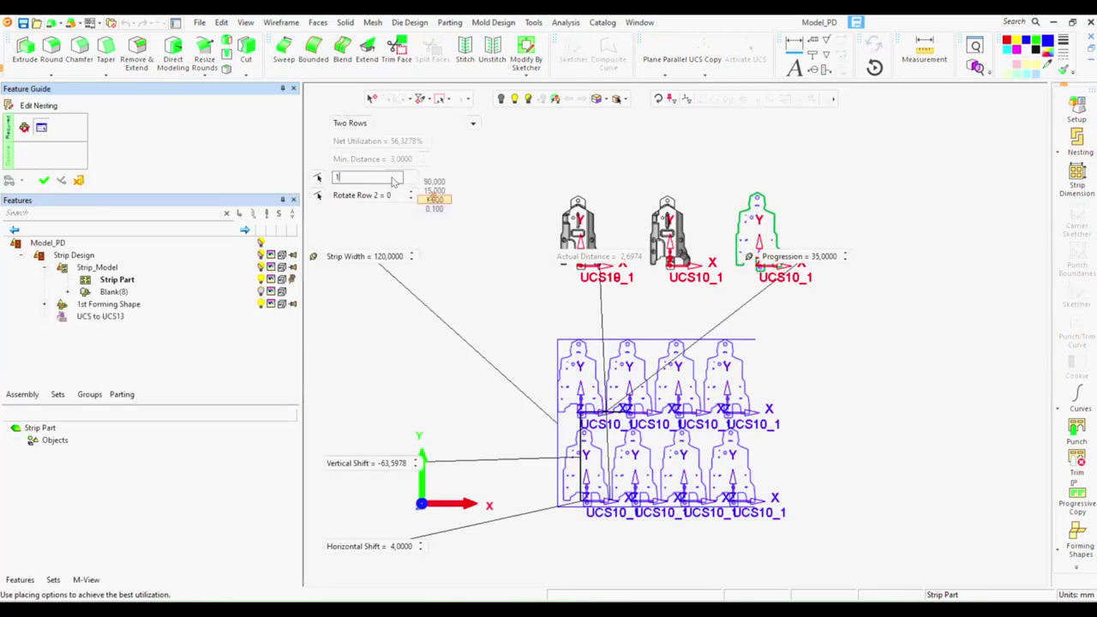
{"action": "type", "text": "80"}
{"action": "key", "text": "Return"}
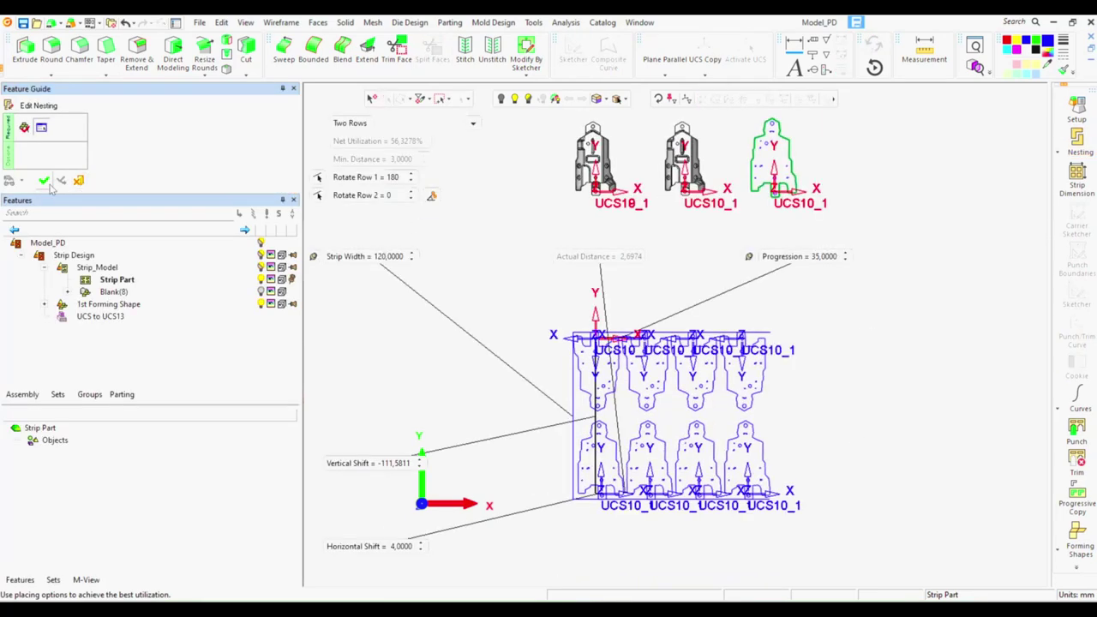
{"action": "left_click", "coordinate": [44, 180]}
{"action": "left_click", "coordinate": [1090, 178]}
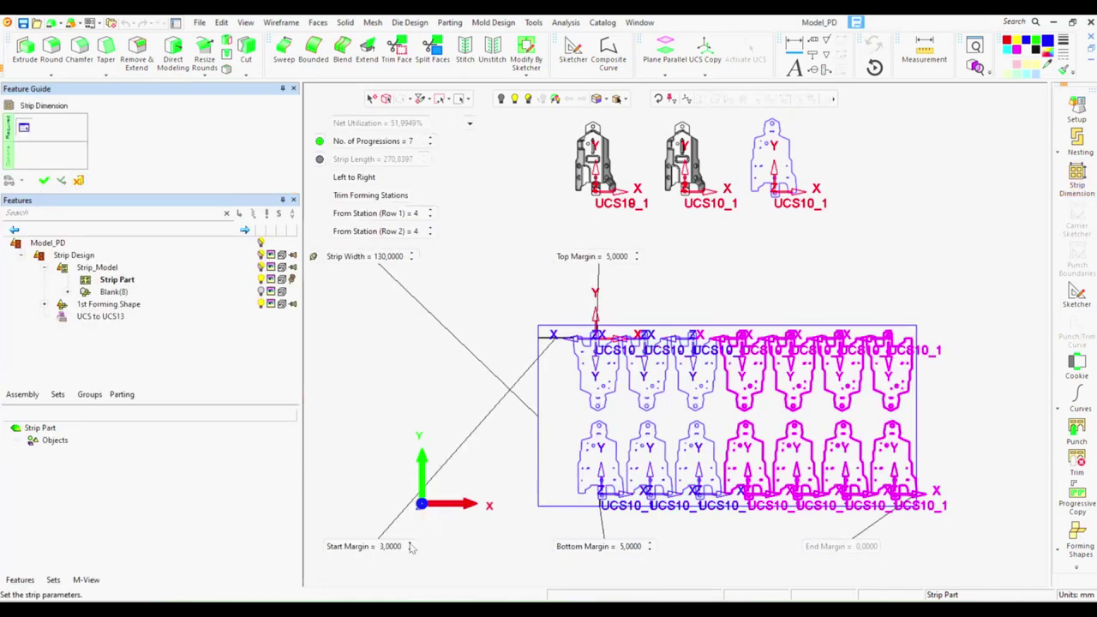
Apply the 130-wide, 7-progression strip dimension with forming starting at station 3.
{"action": "left_click", "coordinate": [411, 545]}
{"action": "left_click", "coordinate": [431, 216]}
{"action": "left_click", "coordinate": [431, 234]}
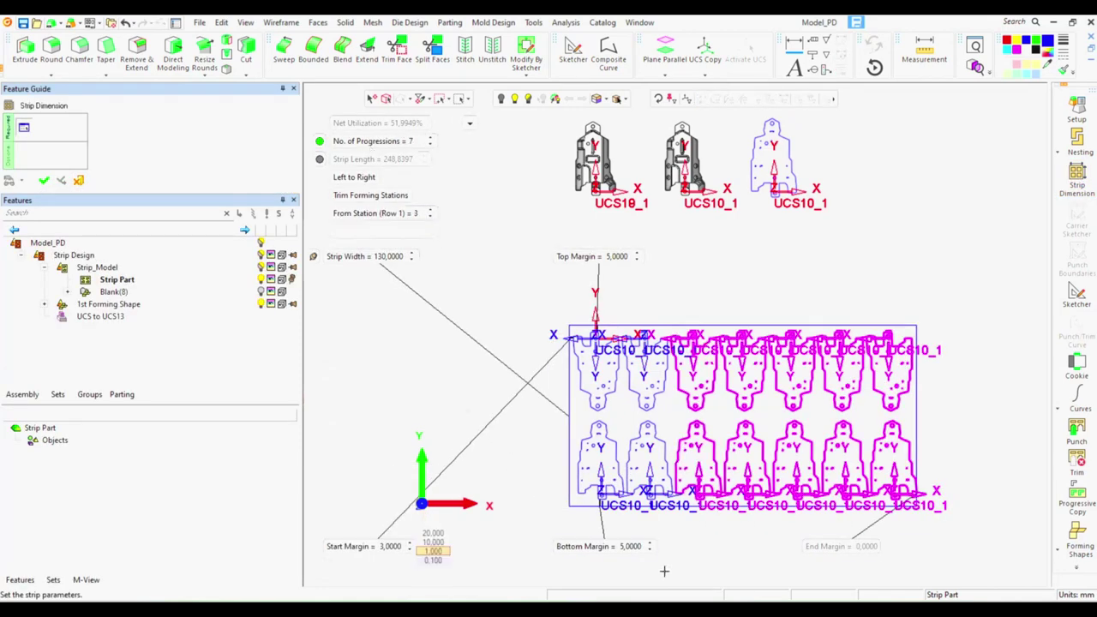
{"action": "left_click", "coordinate": [43, 180]}
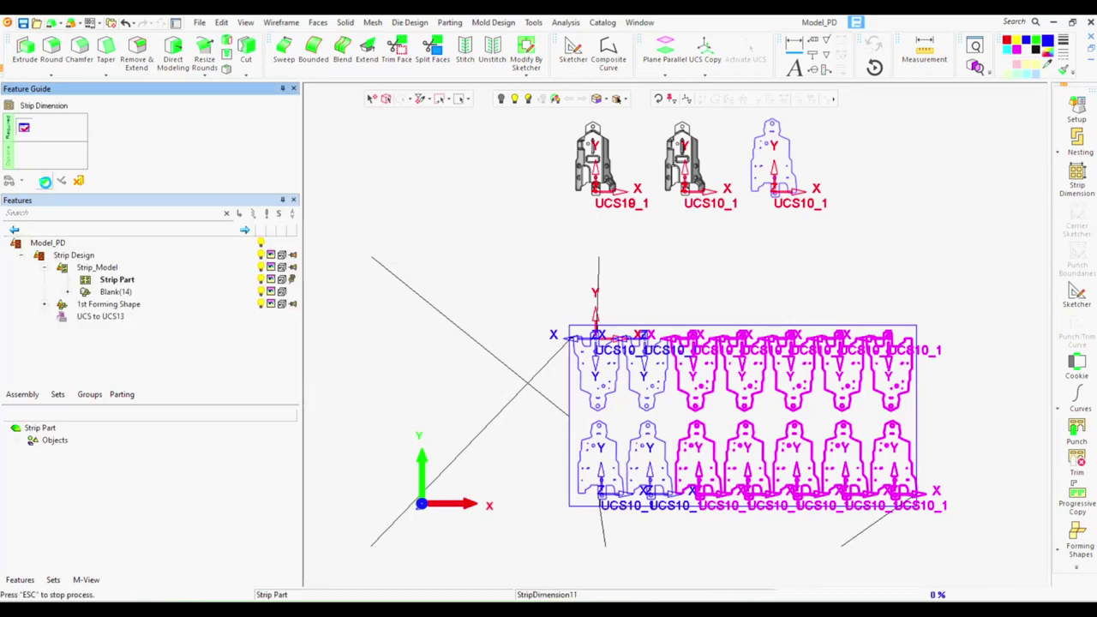
Measure the strip's left edge to verify the 130 mm width.
{"action": "left_click", "coordinate": [923, 52]}
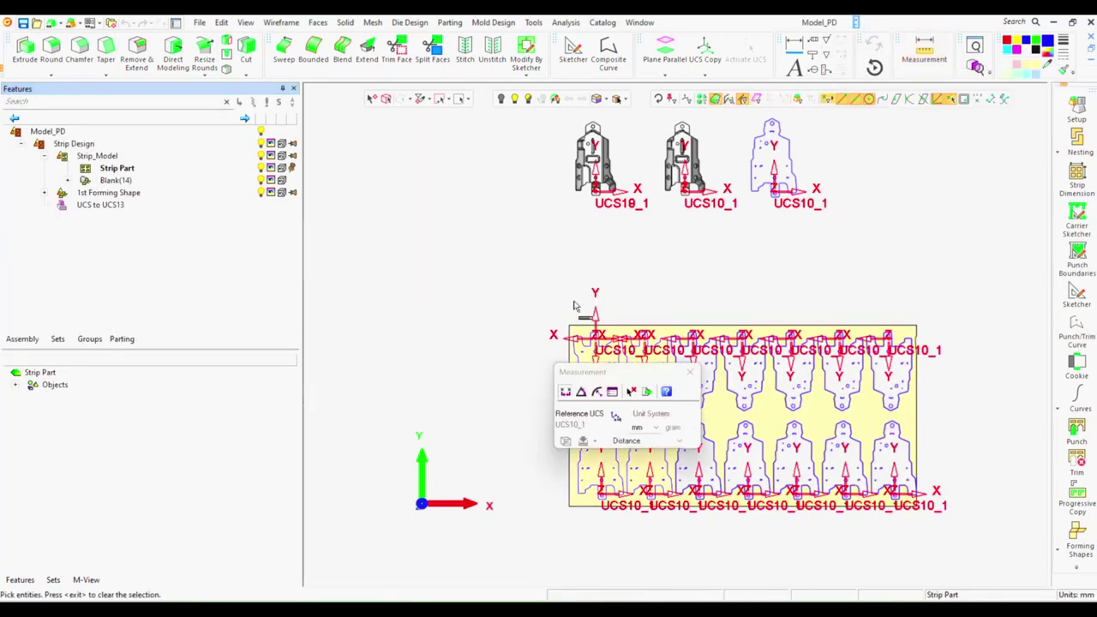
{"action": "left_click_drag", "start_coordinate": [447, 261], "coordinate": [437, 248]}
{"action": "left_click", "coordinate": [568, 367]}
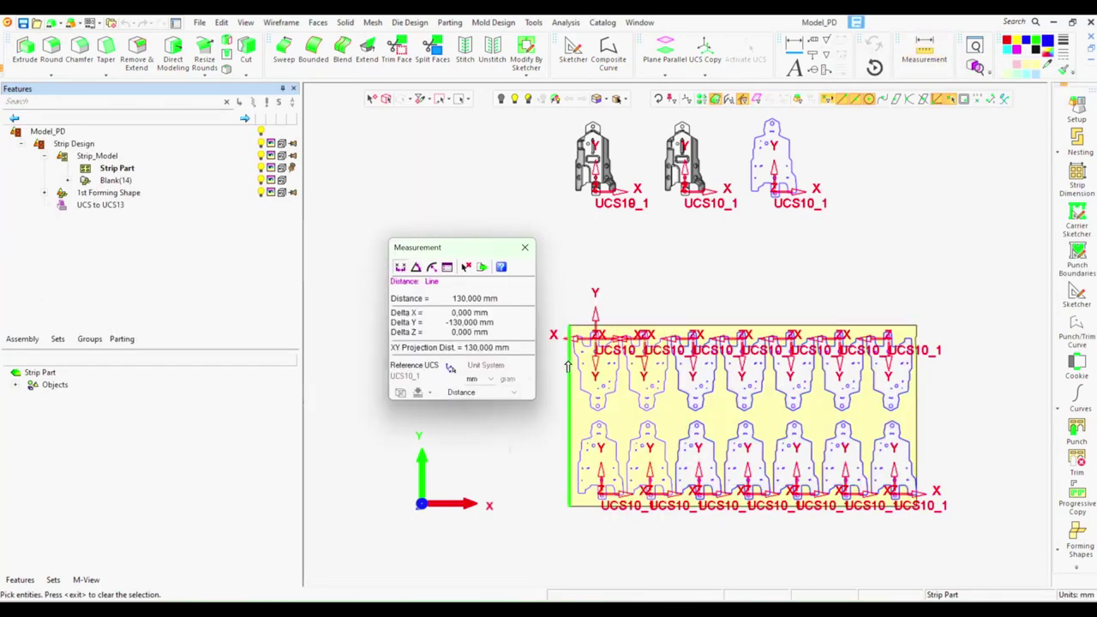
{"action": "key", "text": "Escape"}
{"action": "left_click", "coordinate": [523, 248]}
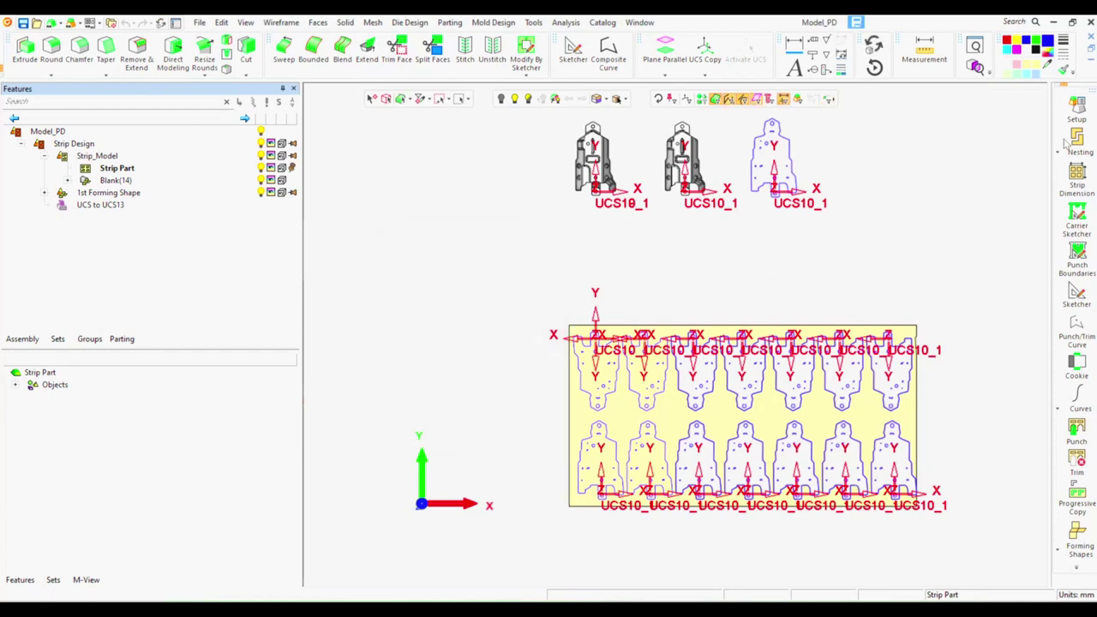
In the carrier sketch, project the strip's left, bottom and right edges and draw a band rectangle.
{"action": "left_click", "coordinate": [1077, 219]}
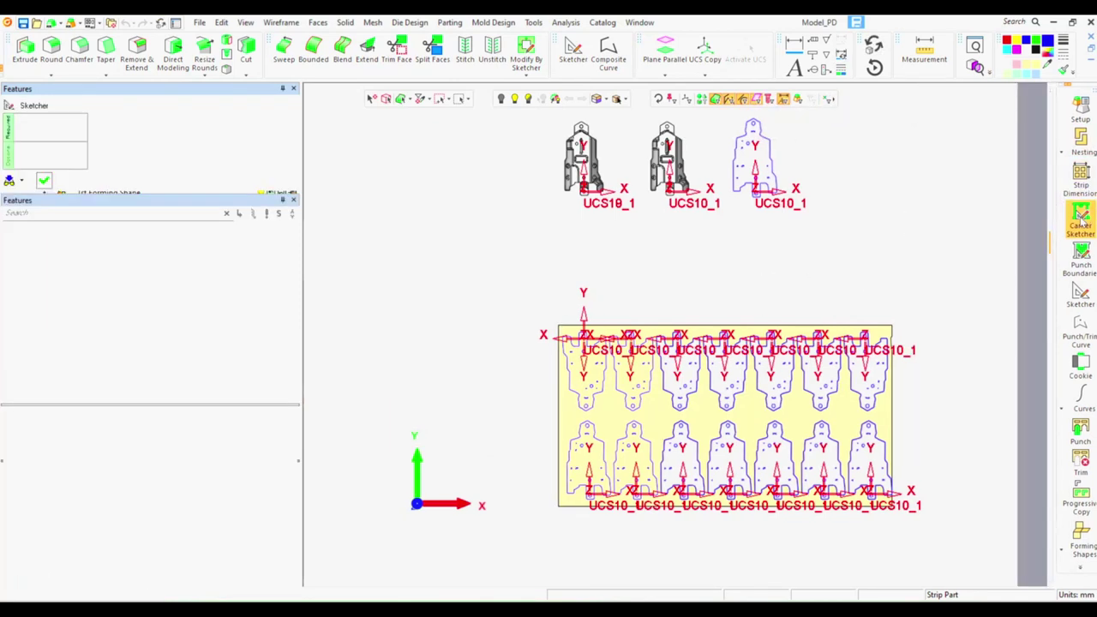
{"action": "left_click", "coordinate": [1038, 460]}
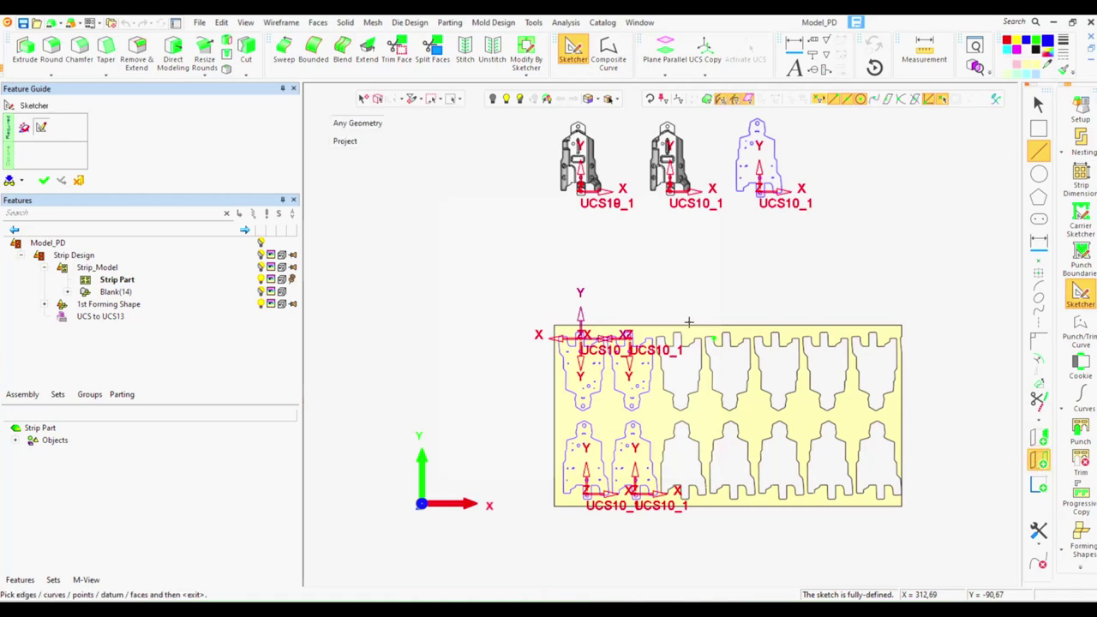
{"action": "left_click", "coordinate": [554, 385]}
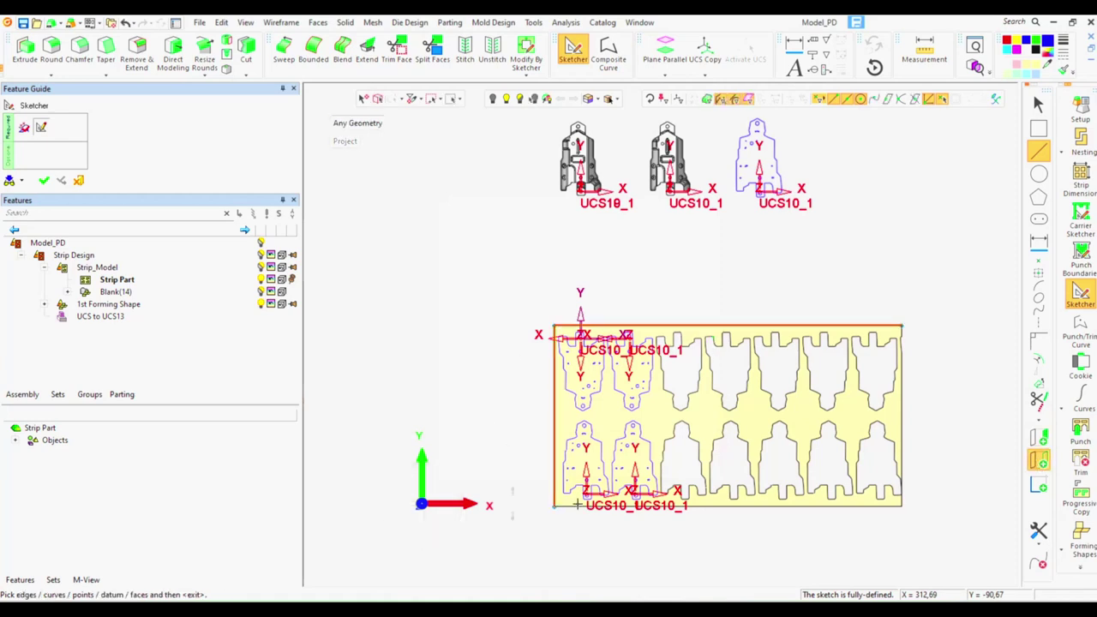
{"action": "left_click", "coordinate": [577, 506]}
{"action": "left_click", "coordinate": [905, 413]}
{"action": "left_click", "coordinate": [1039, 128]}
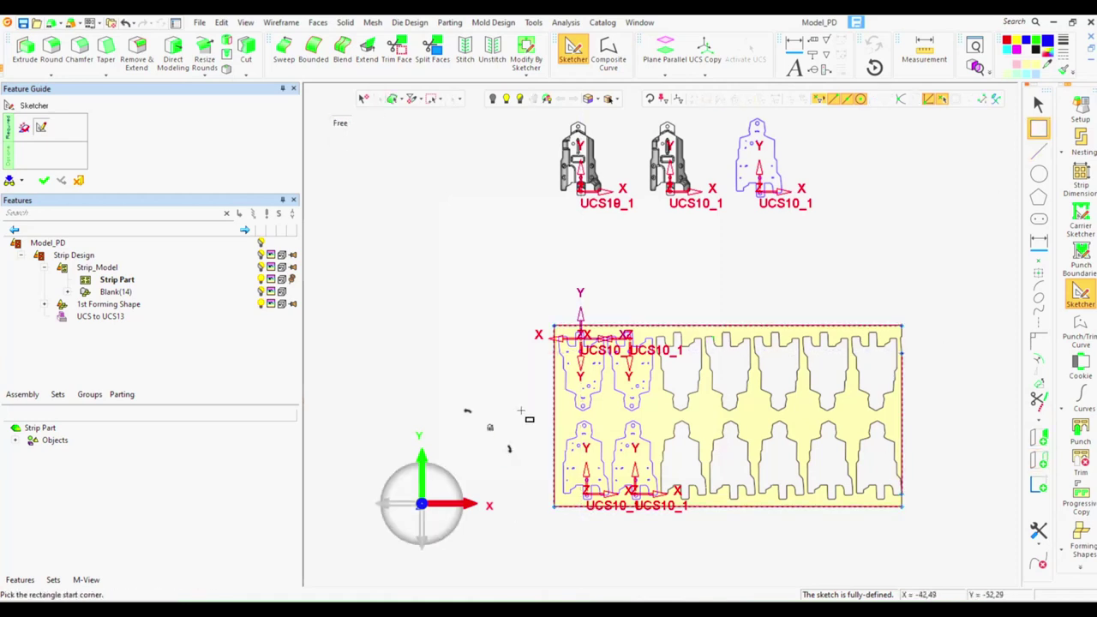
{"action": "left_click", "coordinate": [525, 406]}
{"action": "left_click", "coordinate": [917, 435]}
Dimension the band: 10 overhang each end, 6 wide, 62 above the strip bottom.
{"action": "key", "text": "d"}
{"action": "left_click", "coordinate": [916, 420]}
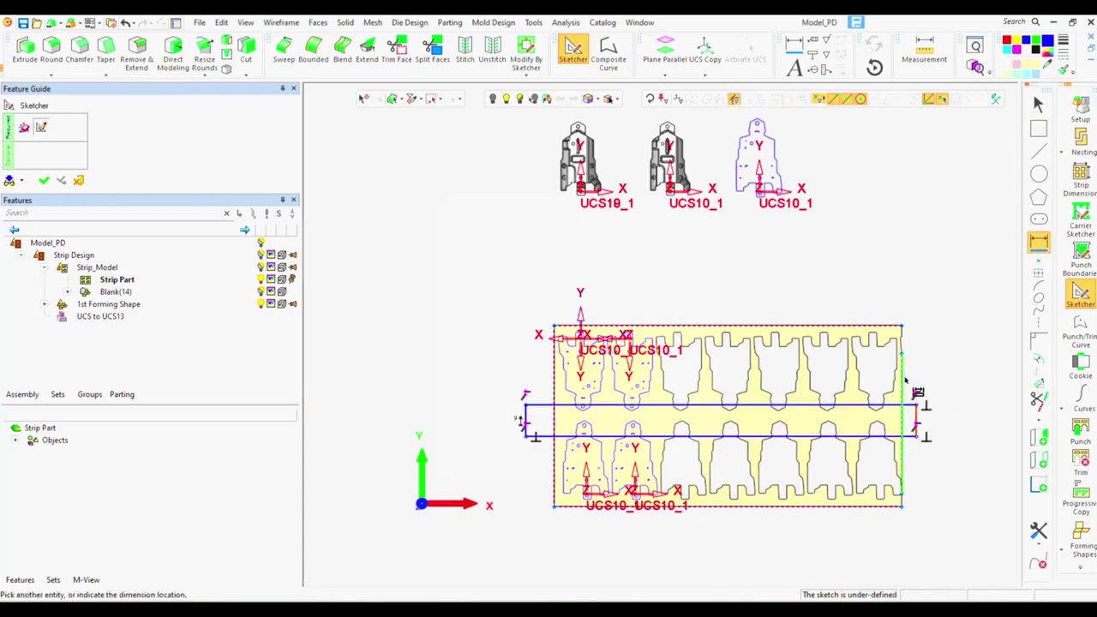
{"action": "left_click", "coordinate": [915, 374]}
{"action": "key", "text": "Return"}
{"action": "left_click", "coordinate": [525, 420]}
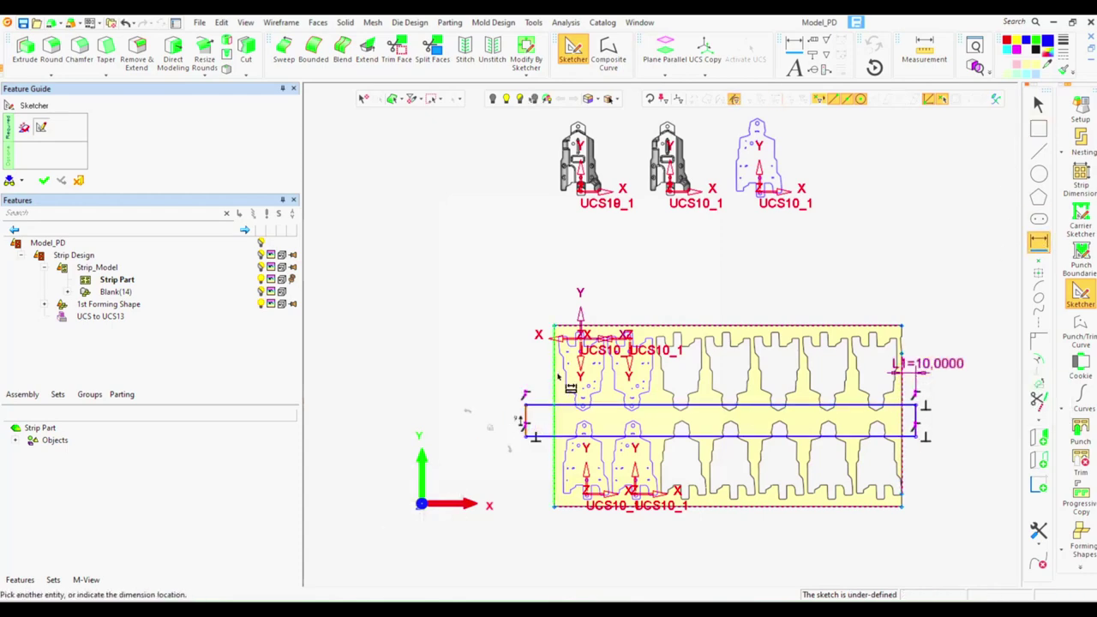
{"action": "left_click", "coordinate": [525, 360]}
{"action": "type", "text": "10"}
{"action": "key", "text": "Return"}
{"action": "scroll", "coordinate": [533, 420], "scroll_direction": "up", "scroll_amount": 5}
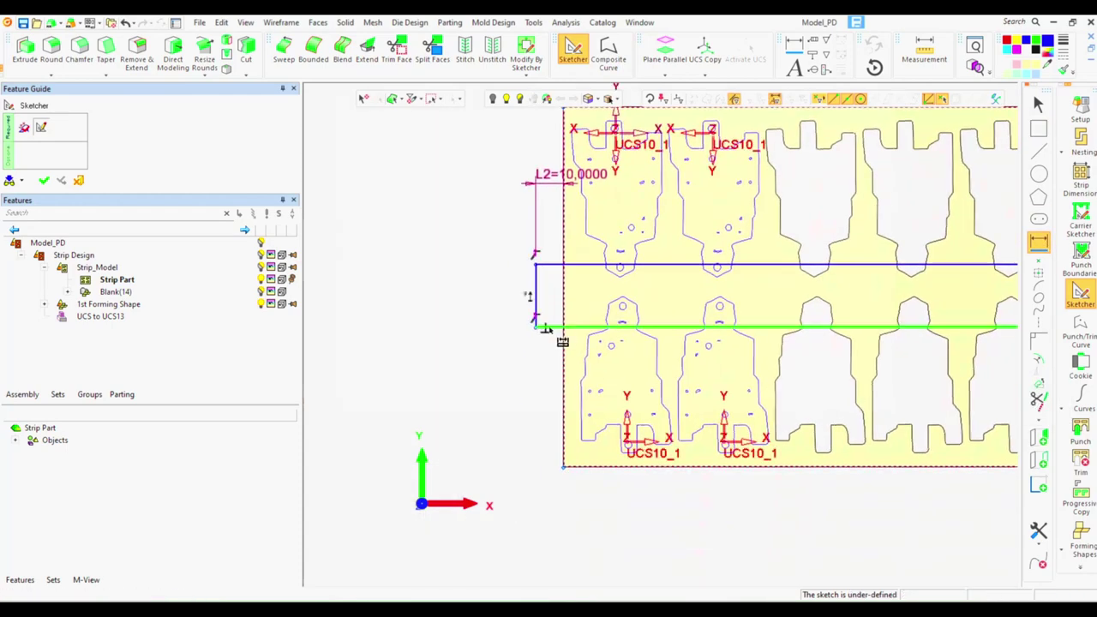
{"action": "left_click", "coordinate": [562, 283]}
{"action": "left_click", "coordinate": [514, 274]}
{"action": "type", "text": "6"}
{"action": "key", "text": "Return"}
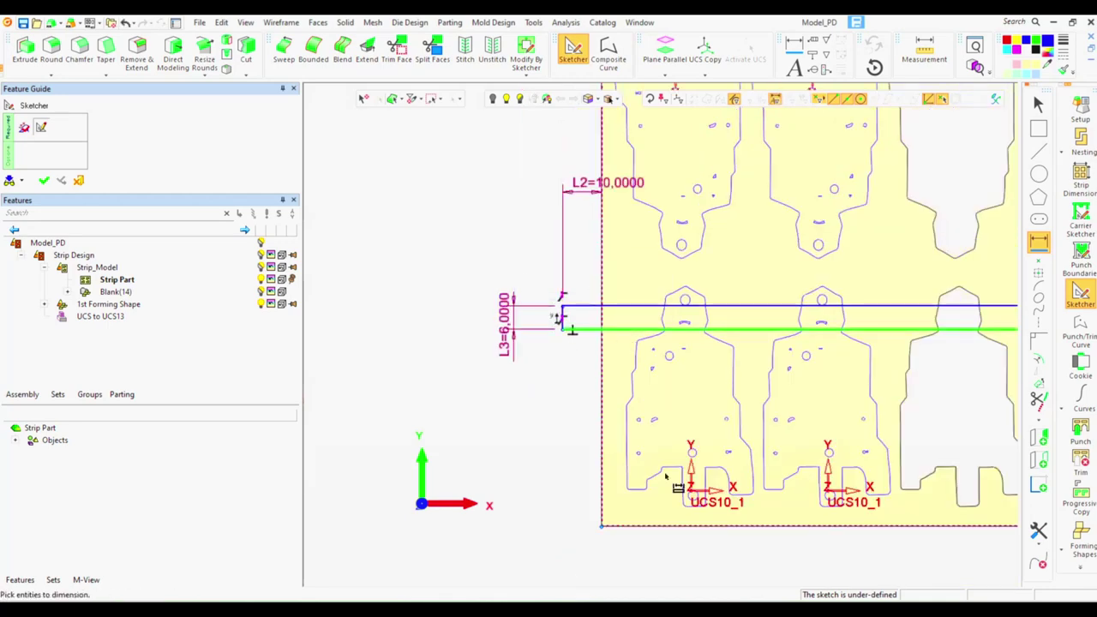
{"action": "left_click", "coordinate": [564, 330]}
{"action": "left_click", "coordinate": [565, 485]}
{"action": "type", "text": "62"}
{"action": "key", "text": "Return"}
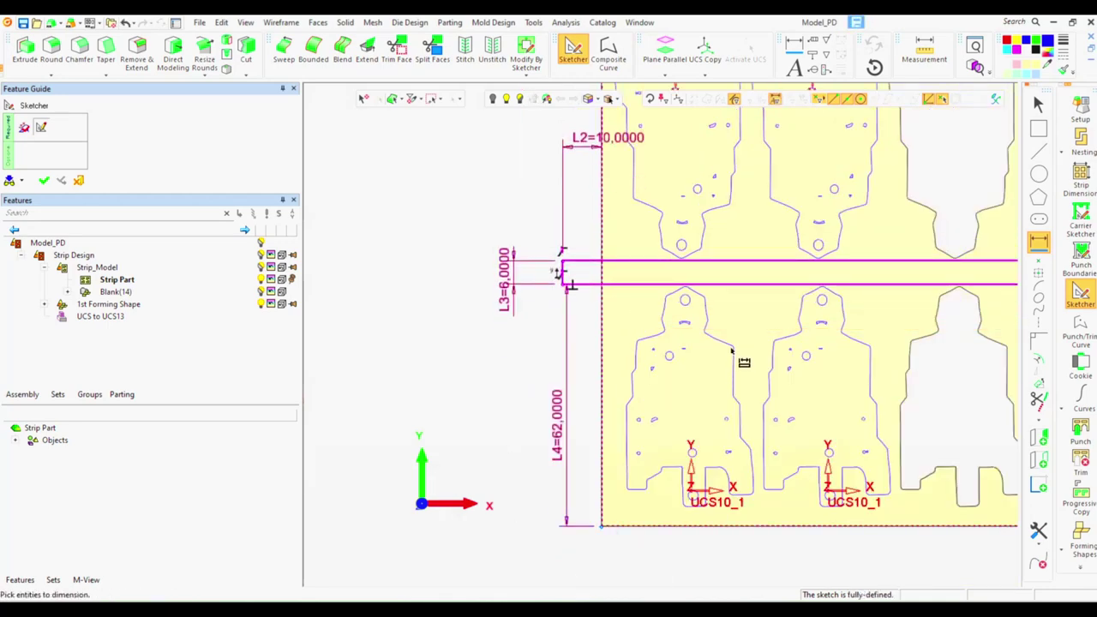
{"action": "scroll", "coordinate": [720, 184], "scroll_direction": "up", "scroll_amount": 2}
Add a Ø4 pilot hole centred in the band (L3/2), 20 from its end, and exit the sketch.
{"action": "left_click", "coordinate": [1038, 173]}
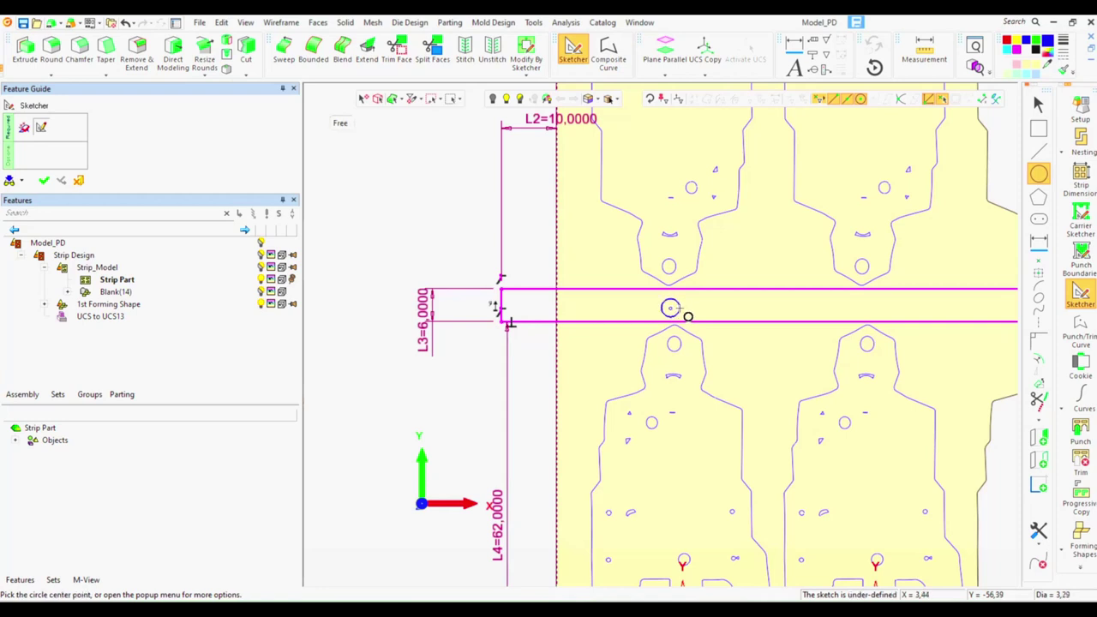
{"action": "left_click", "coordinate": [1039, 247]}
{"action": "left_click", "coordinate": [639, 295]}
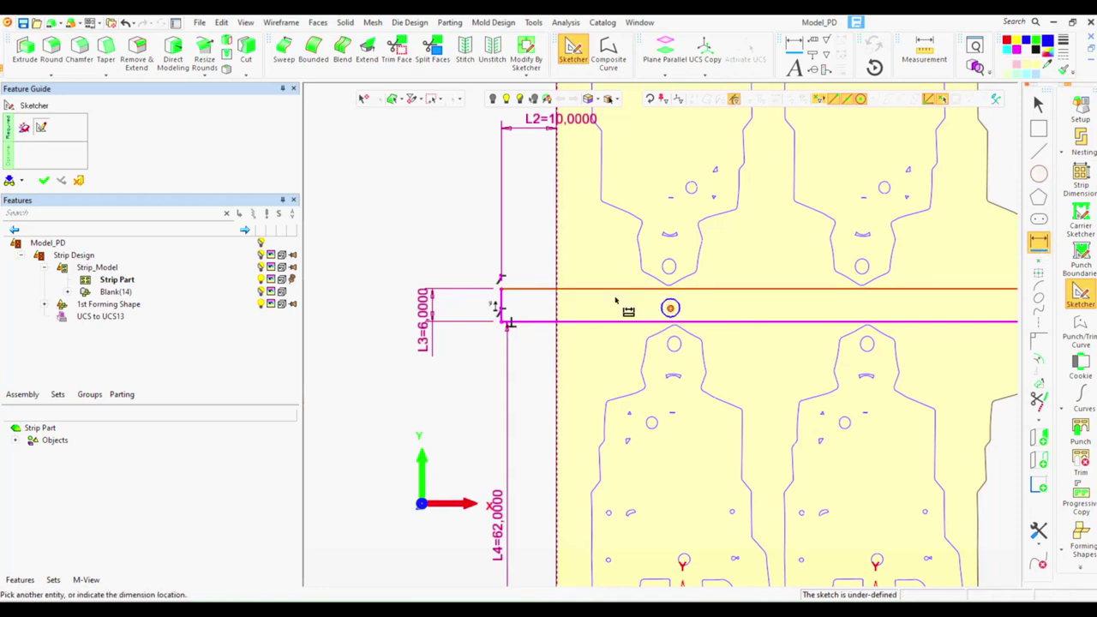
{"action": "left_click", "coordinate": [614, 301]}
{"action": "type", "text": "L3"}
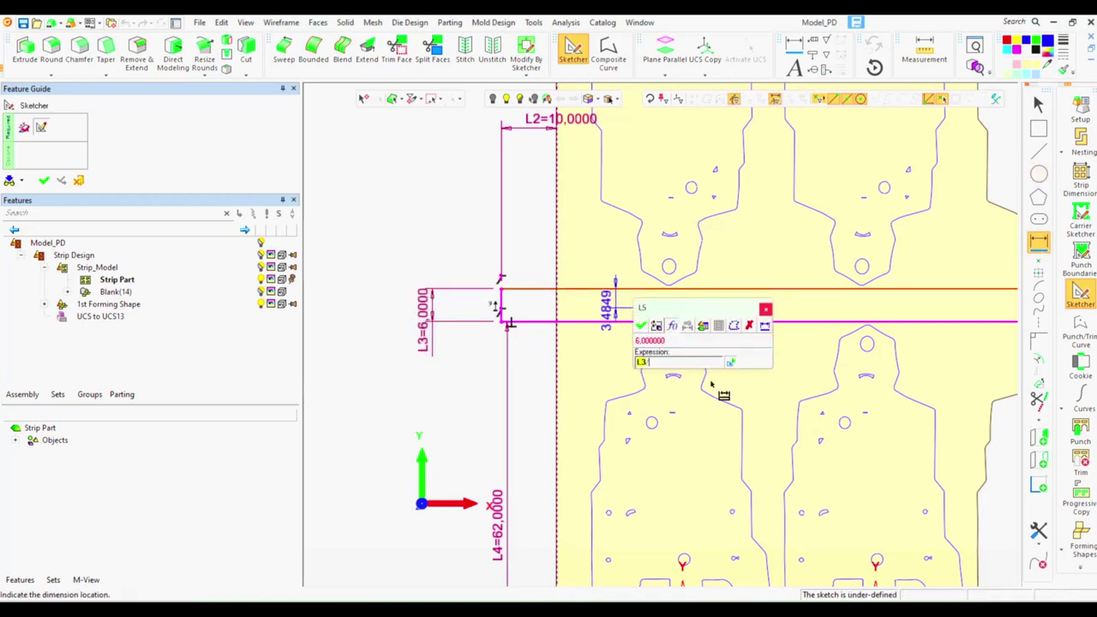
{"action": "type", "text": "/2"}
{"action": "key", "text": "Return"}
{"action": "left_click", "coordinate": [671, 306]}
{"action": "left_click", "coordinate": [557, 249]}
{"action": "left_click", "coordinate": [579, 192]}
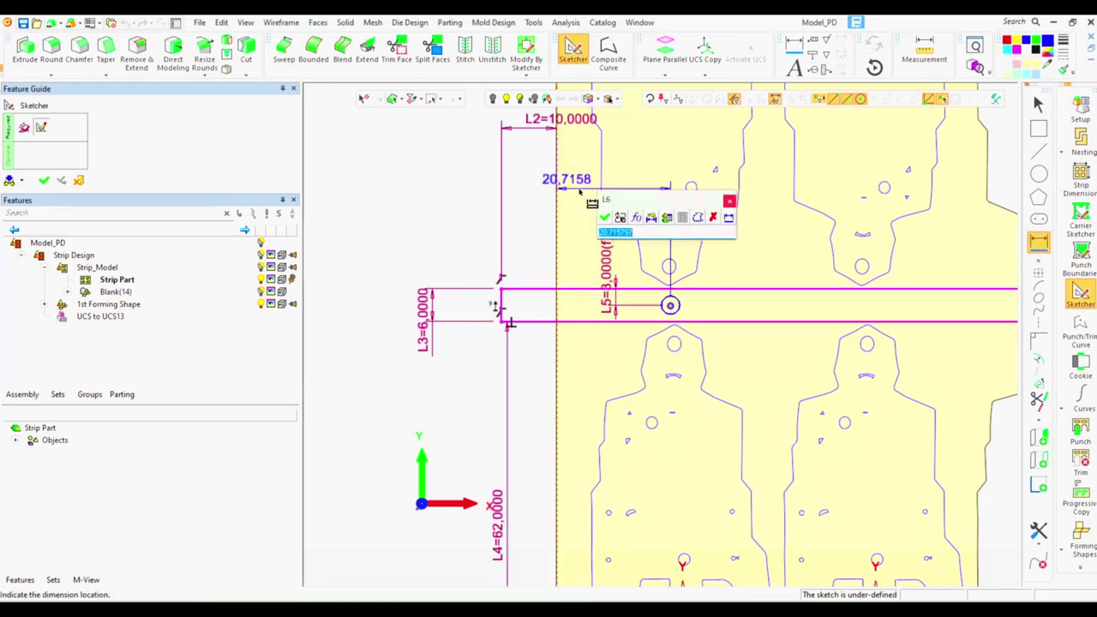
{"action": "type", "text": "20"}
{"action": "key", "text": "Return"}
{"action": "left_click", "coordinate": [675, 312]}
{"action": "left_click", "coordinate": [718, 267]}
{"action": "type", "text": "4"}
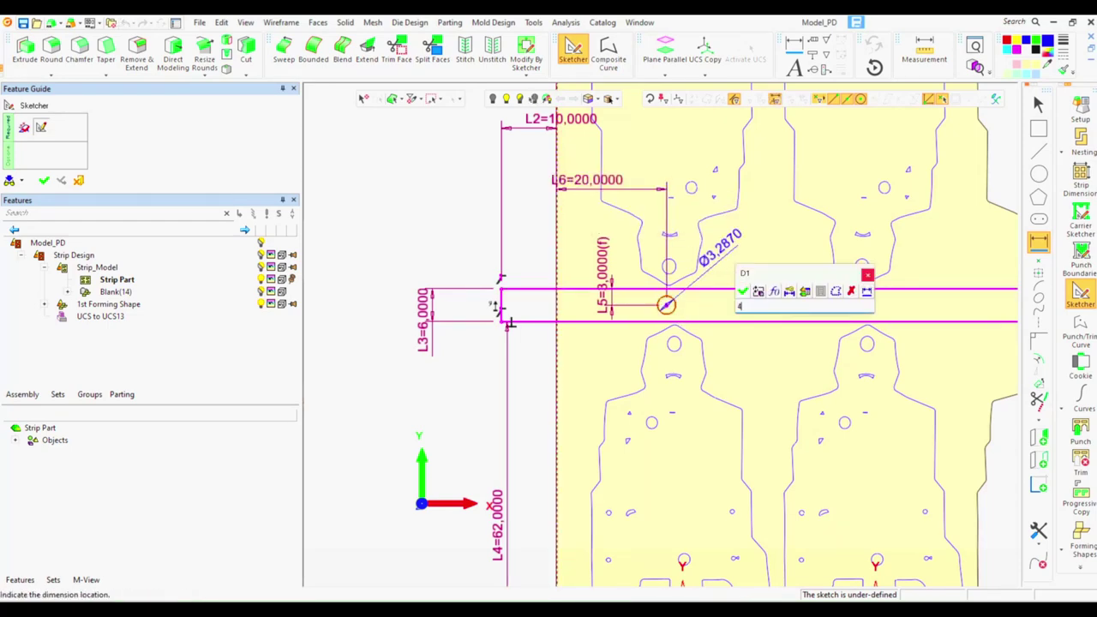
{"action": "key", "text": "Return"}
{"action": "scroll", "coordinate": [820, 364], "scroll_direction": "down", "scroll_amount": 5}
{"action": "middle_click", "coordinate": [777, 293]}
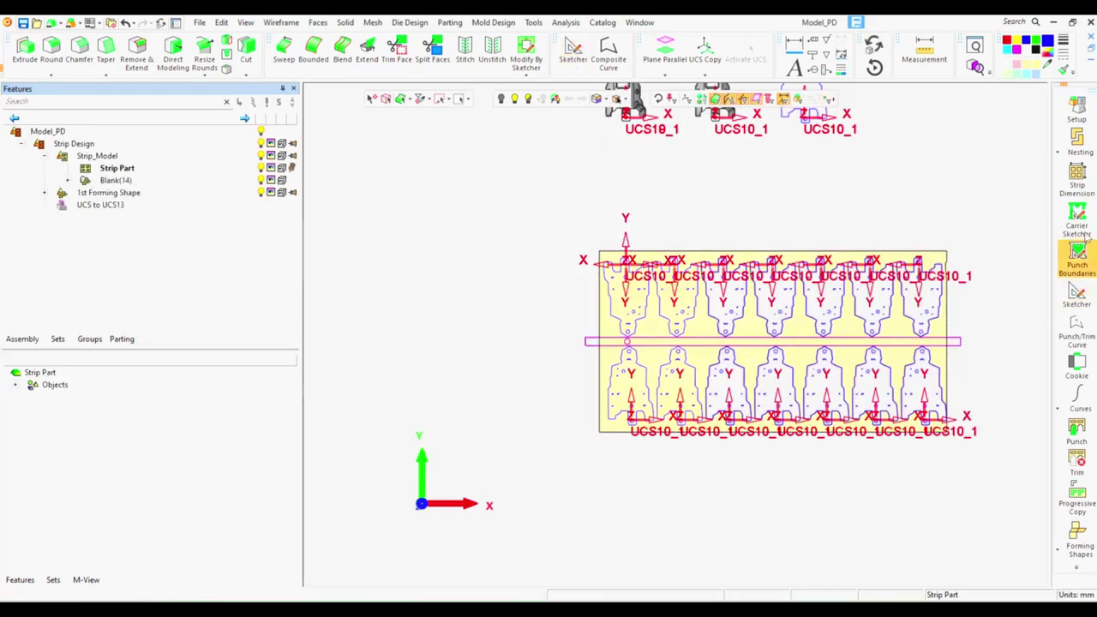
Start the punch sketch and project the part outline and carrier band into it.
{"action": "left_click", "coordinate": [1078, 256]}
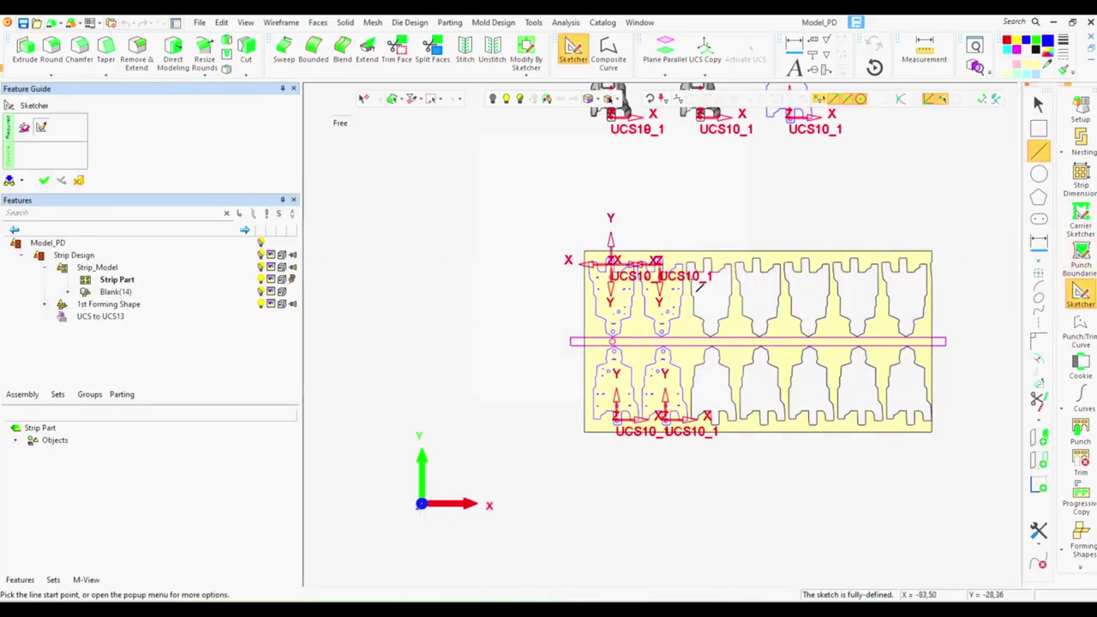
{"action": "left_click", "coordinate": [1040, 559]}
{"action": "left_click", "coordinate": [942, 545]}
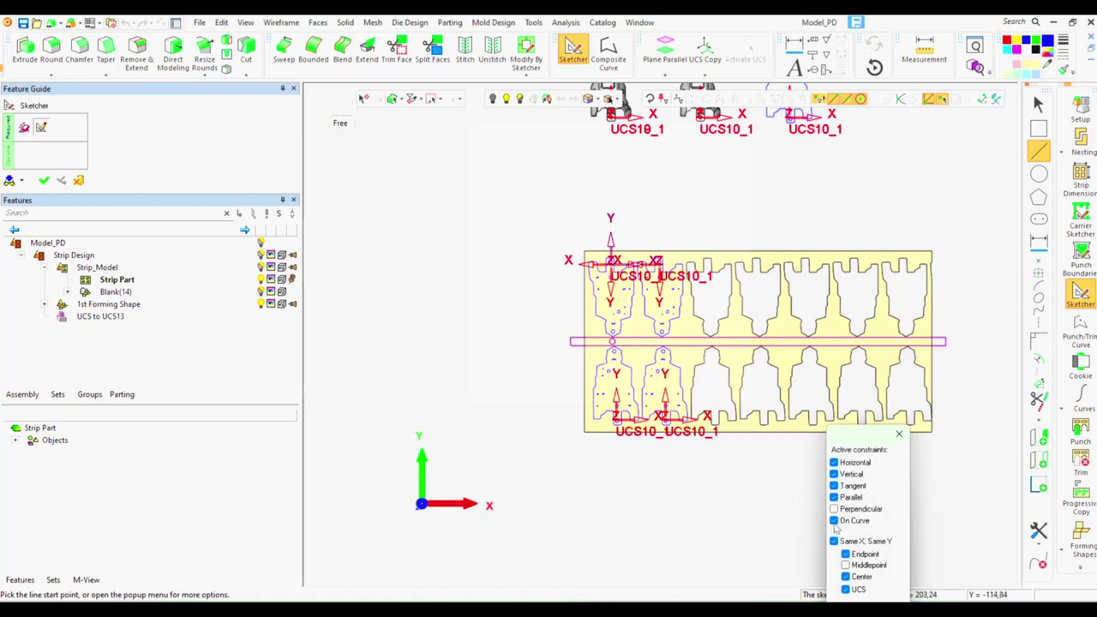
{"action": "left_click", "coordinate": [1039, 460]}
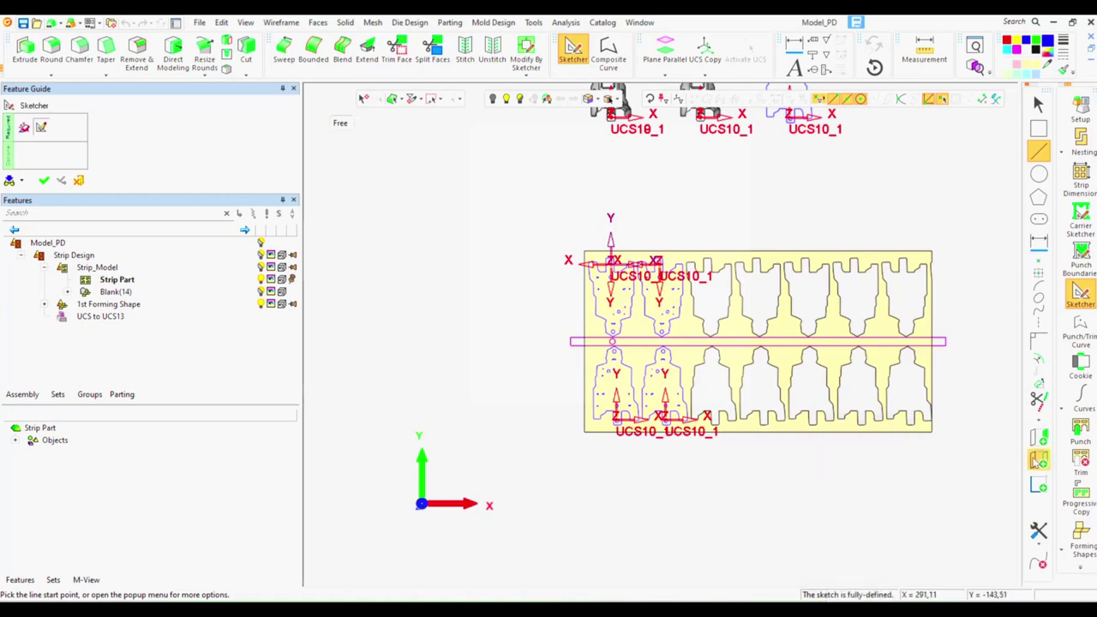
{"action": "left_click", "coordinate": [593, 290]}
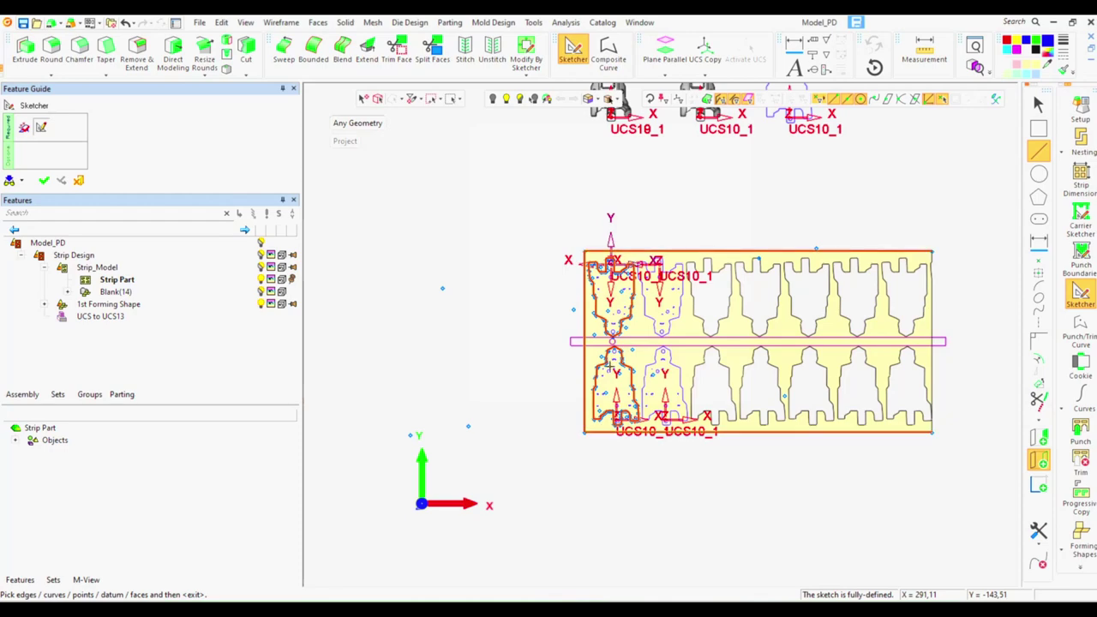
{"action": "scroll", "coordinate": [583, 338], "scroll_direction": "up", "scroll_amount": 5}
{"action": "left_click", "coordinate": [553, 292]}
{"action": "middle_click", "coordinate": [553, 292]}
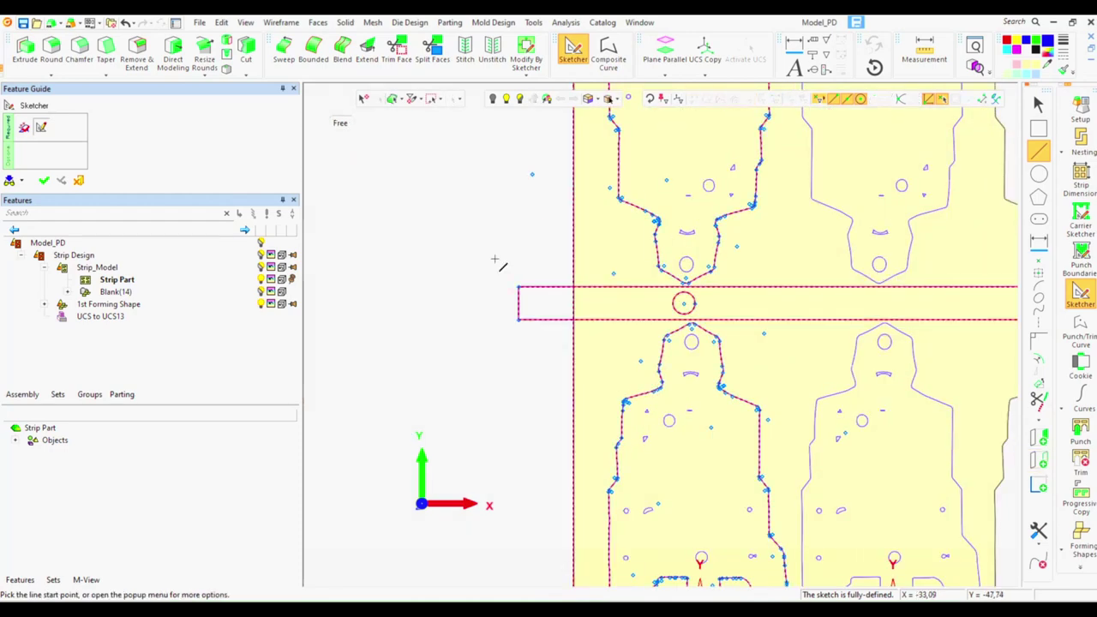
{"action": "scroll", "coordinate": [471, 277], "scroll_direction": "down", "scroll_amount": 5}
Draw a rectangle across the pilot hole, 7 wide and centred on it (L8 = L7/2).
{"action": "left_click", "coordinate": [1038, 129]}
{"action": "scroll", "coordinate": [604, 319], "scroll_direction": "up", "scroll_amount": 5}
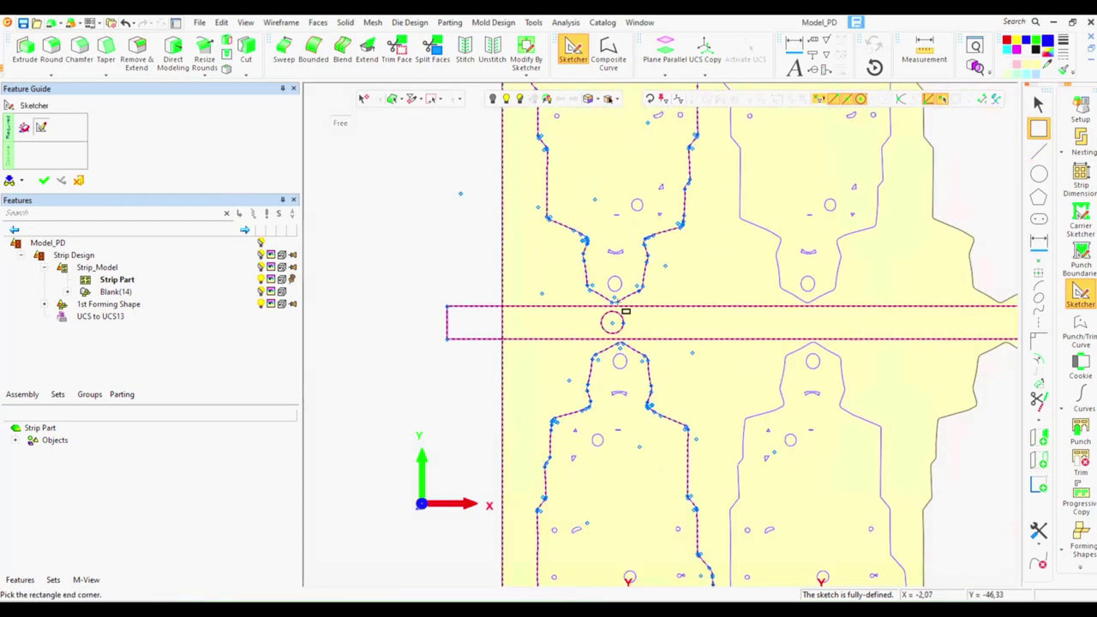
{"action": "left_click", "coordinate": [594, 271]}
{"action": "left_click", "coordinate": [636, 384]}
{"action": "left_click", "coordinate": [1037, 242]}
{"action": "left_click", "coordinate": [594, 326]}
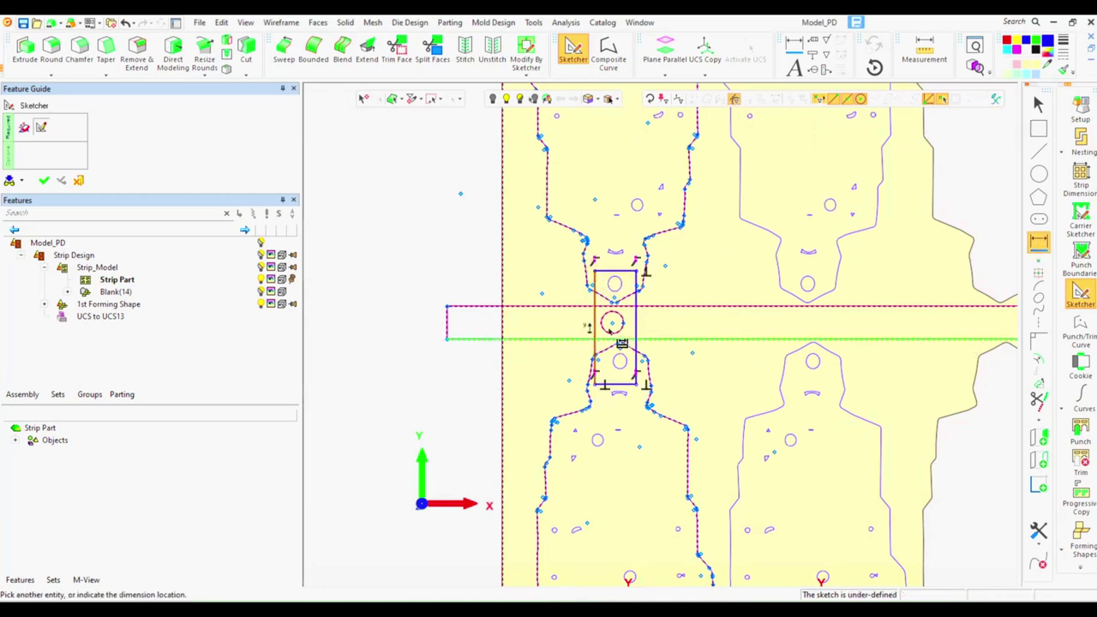
{"action": "left_click", "coordinate": [636, 328]}
{"action": "left_click", "coordinate": [618, 227]}
{"action": "type", "text": "7=7.0000"}
{"action": "key", "text": "Return"}
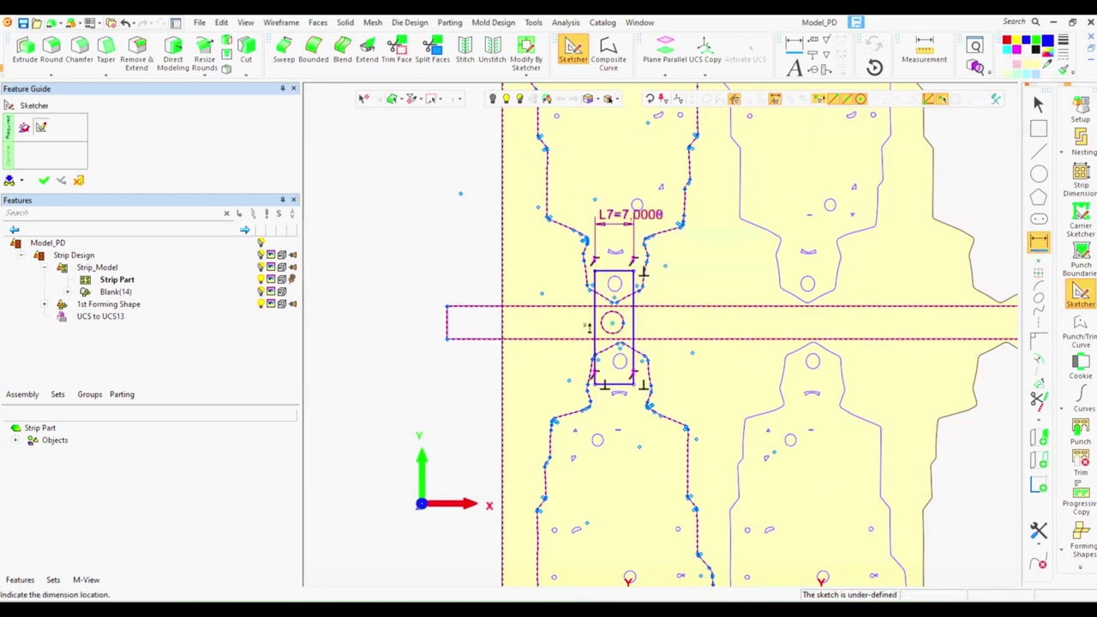
{"action": "left_click", "coordinate": [596, 319]}
{"action": "left_click", "coordinate": [611, 322]}
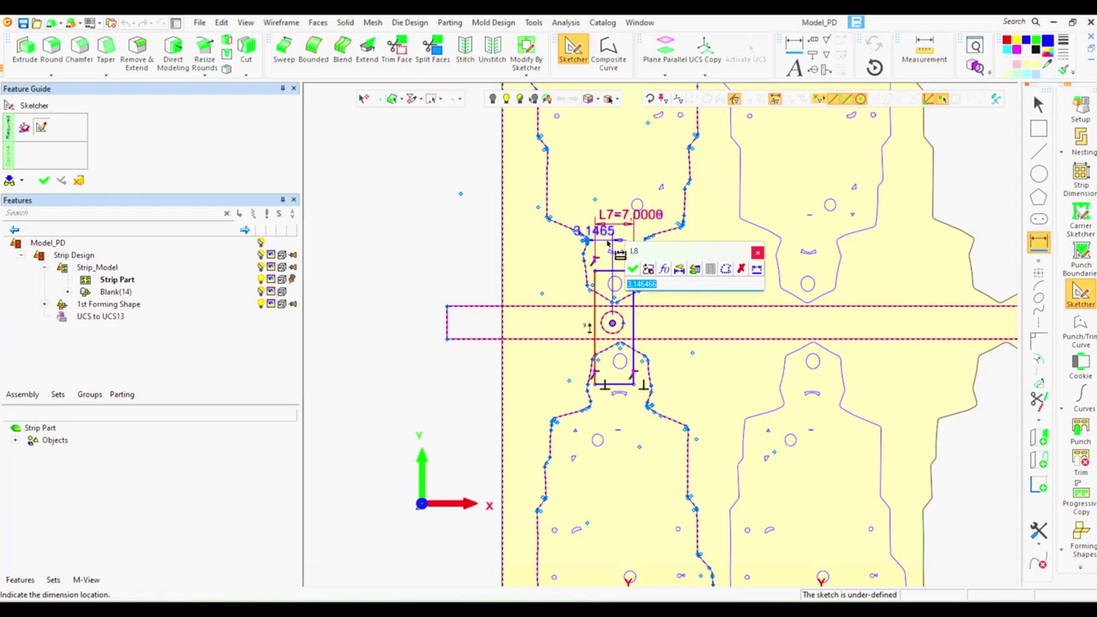
{"action": "left_click", "coordinate": [665, 270]}
{"action": "left_click", "coordinate": [645, 216]}
{"action": "type", "text": "L7/2"}
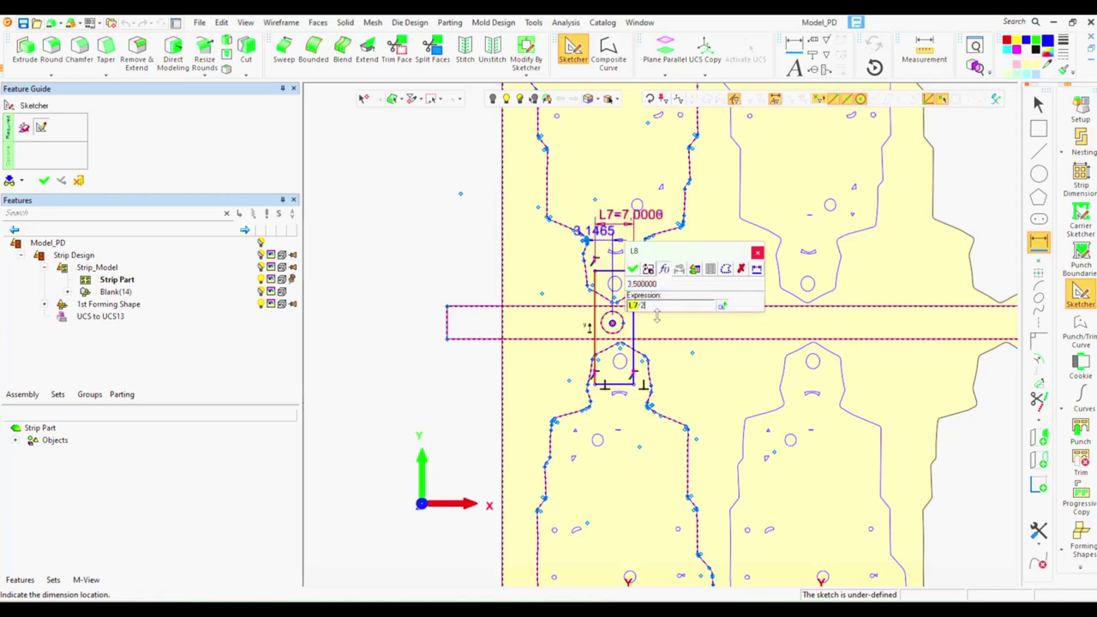
{"action": "key", "text": "Return"}
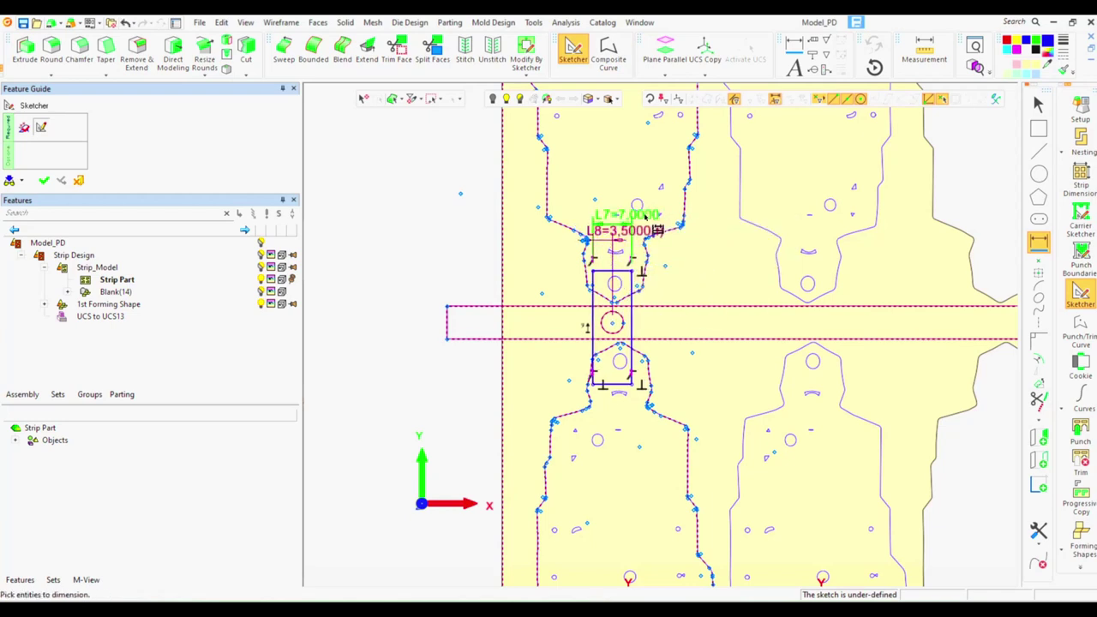
Set the rectangle height to 20 and its vertical offset L10 to 10.
{"action": "left_click", "coordinate": [632, 291]}
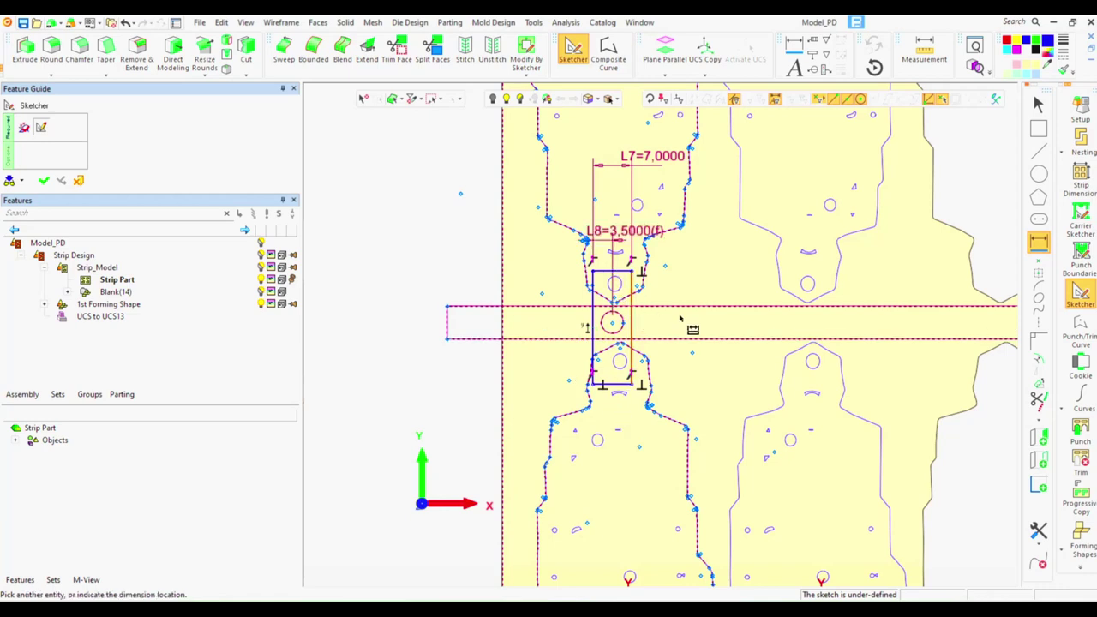
{"action": "left_click", "coordinate": [679, 326]}
{"action": "key", "text": "Return"}
{"action": "left_click", "coordinate": [618, 314]}
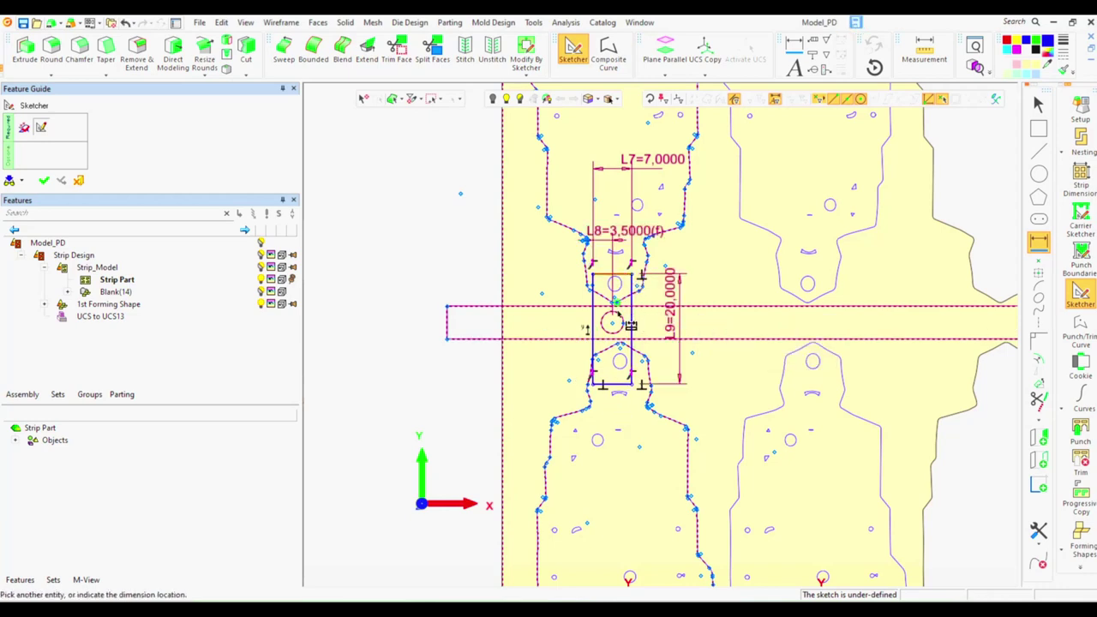
{"action": "left_click", "coordinate": [558, 286]}
{"action": "key", "text": "Return"}
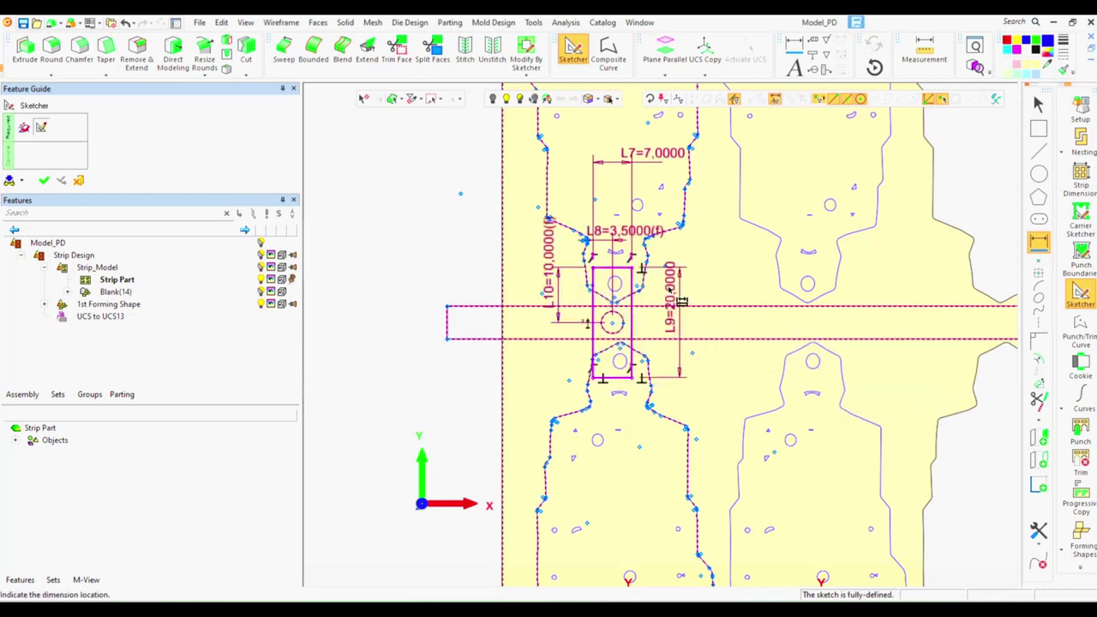
{"action": "scroll", "coordinate": [717, 343], "scroll_direction": "down", "scroll_amount": 3}
{"action": "scroll", "coordinate": [711, 360], "scroll_direction": "up", "scroll_amount": 1}
{"action": "scroll", "coordinate": [662, 414], "scroll_direction": "up", "scroll_amount": 2}
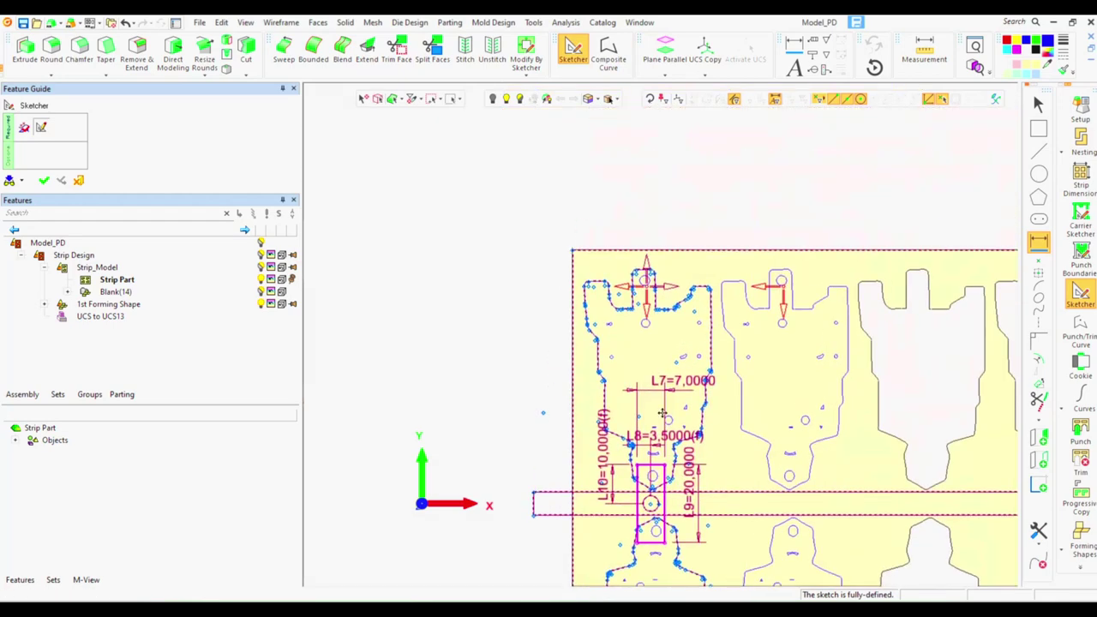
Draw a rectangle around the top notch of the part.
{"action": "left_click", "coordinate": [1039, 128]}
{"action": "scroll", "coordinate": [625, 309], "scroll_direction": "up", "scroll_amount": 2}
{"action": "left_click", "coordinate": [568, 185]}
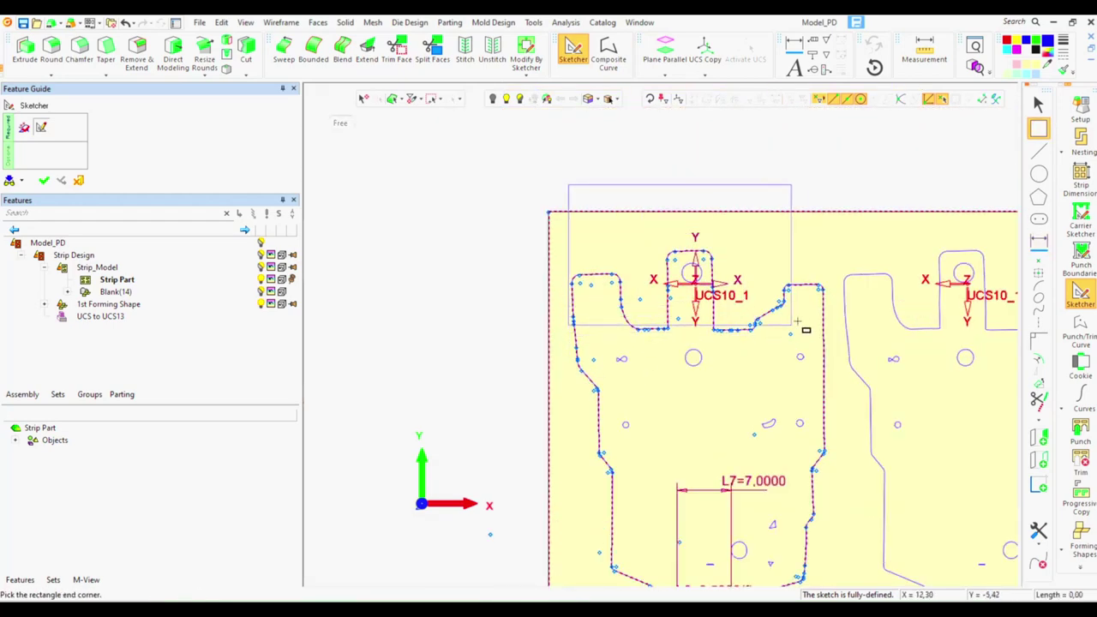
{"action": "left_click", "coordinate": [813, 347]}
Dimension the top-notch rectangle's left and right sides flush at 0 offset.
{"action": "left_click", "coordinate": [1039, 242]}
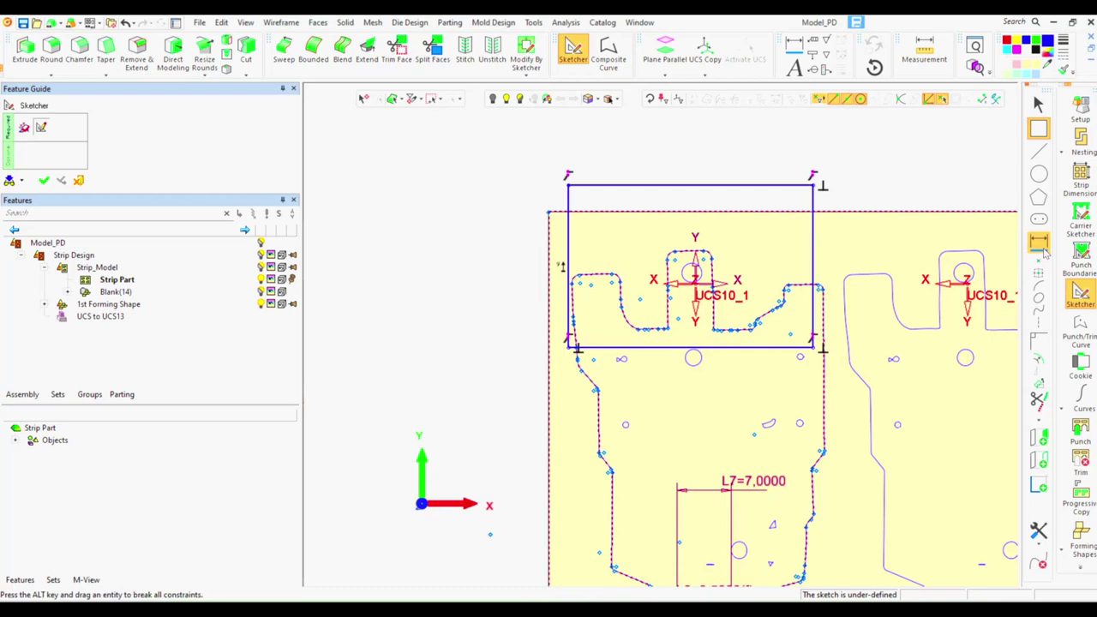
{"action": "left_click", "coordinate": [615, 185]}
{"action": "key", "text": "Escape"}
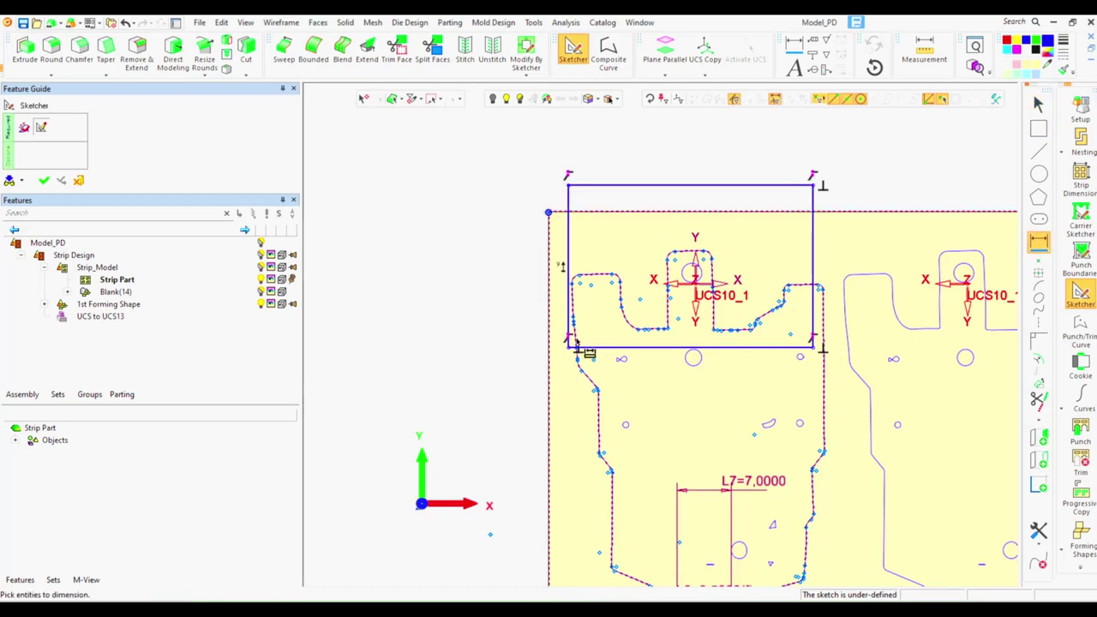
{"action": "left_click", "coordinate": [569, 257]}
{"action": "left_click", "coordinate": [574, 243]}
{"action": "type", "text": "0"}
{"action": "key", "text": "Return"}
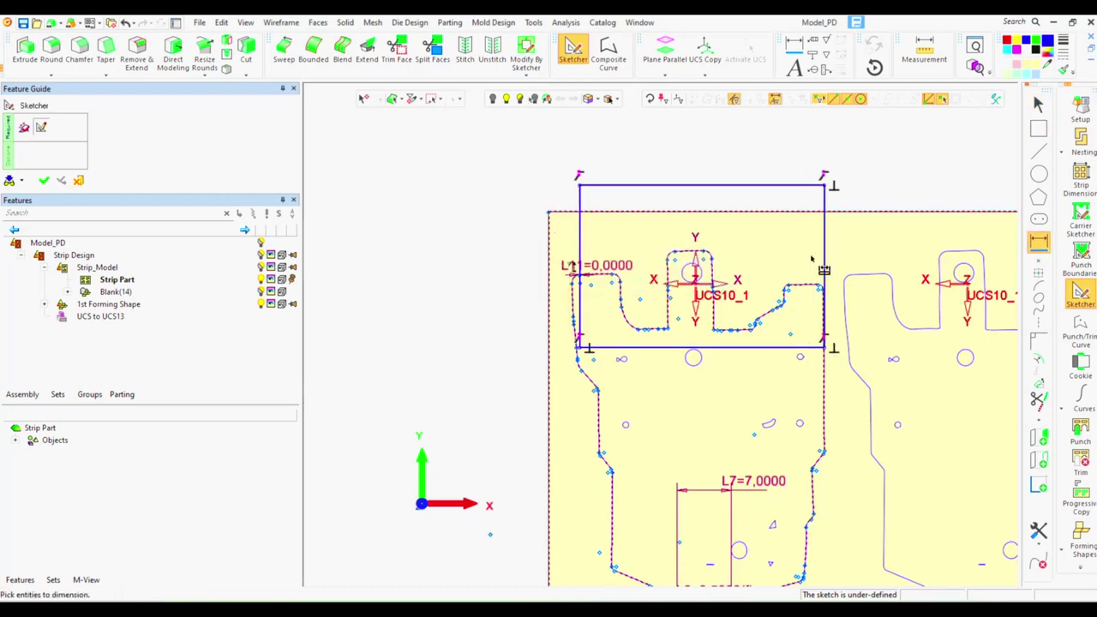
{"action": "left_click", "coordinate": [823, 287]}
{"action": "left_click", "coordinate": [817, 253]}
{"action": "type", "text": "0"}
{"action": "key", "text": "Return"}
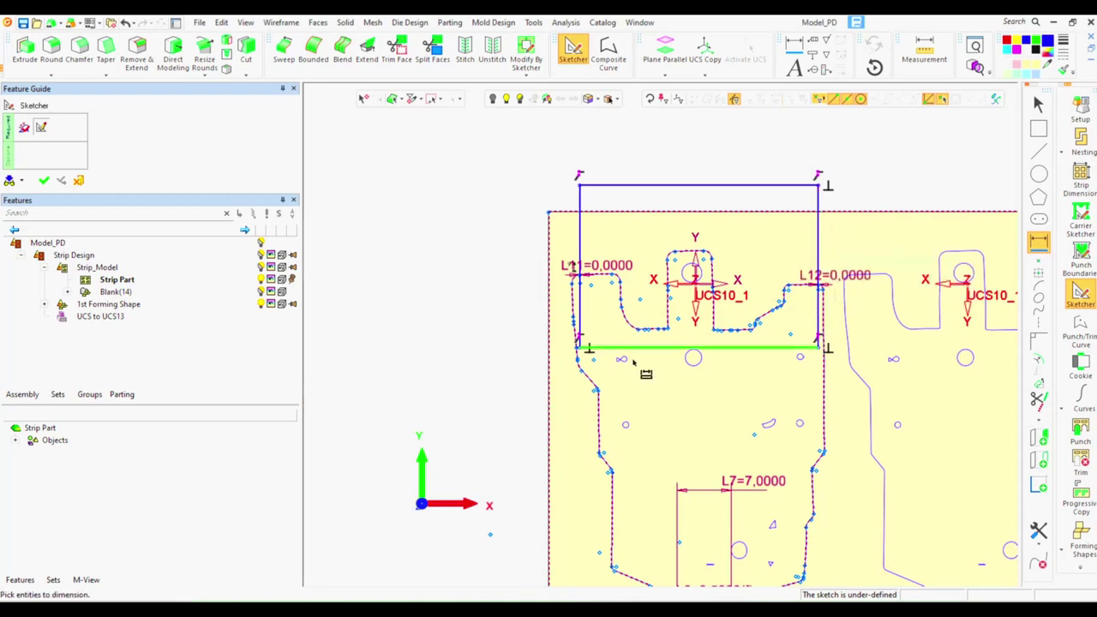
Set the vertical dimensions L13 to 12 and L14 to 15, fully defining the sketch.
{"action": "left_click", "coordinate": [521, 257]}
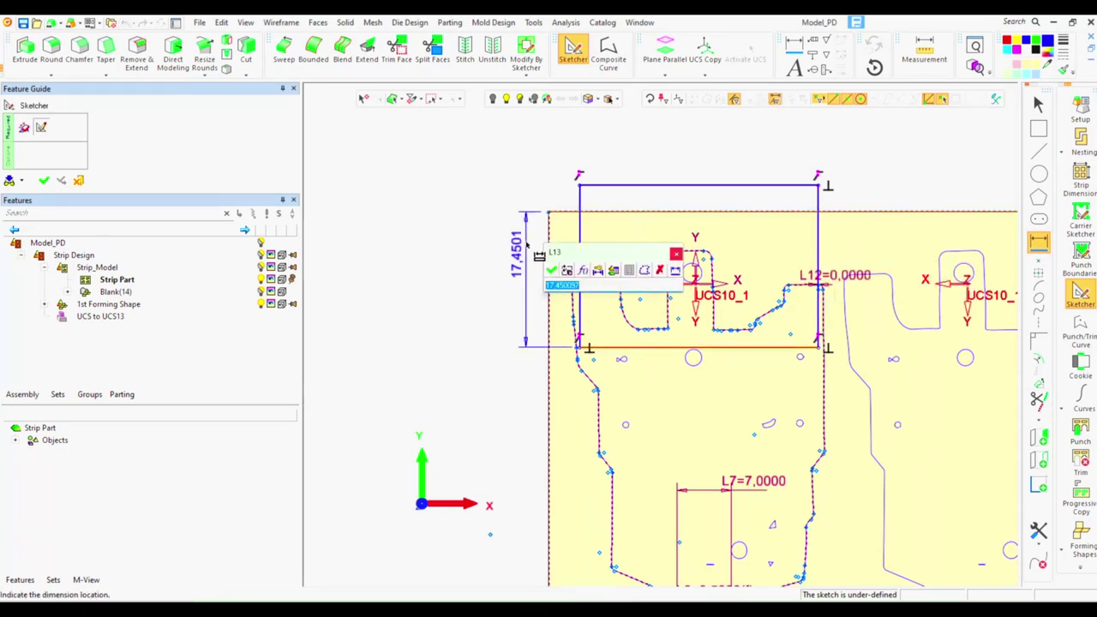
{"action": "type", "text": "12"}
{"action": "key", "text": "Return"}
{"action": "left_click", "coordinate": [467, 249]}
{"action": "type", "text": "15"}
{"action": "key", "text": "Return"}
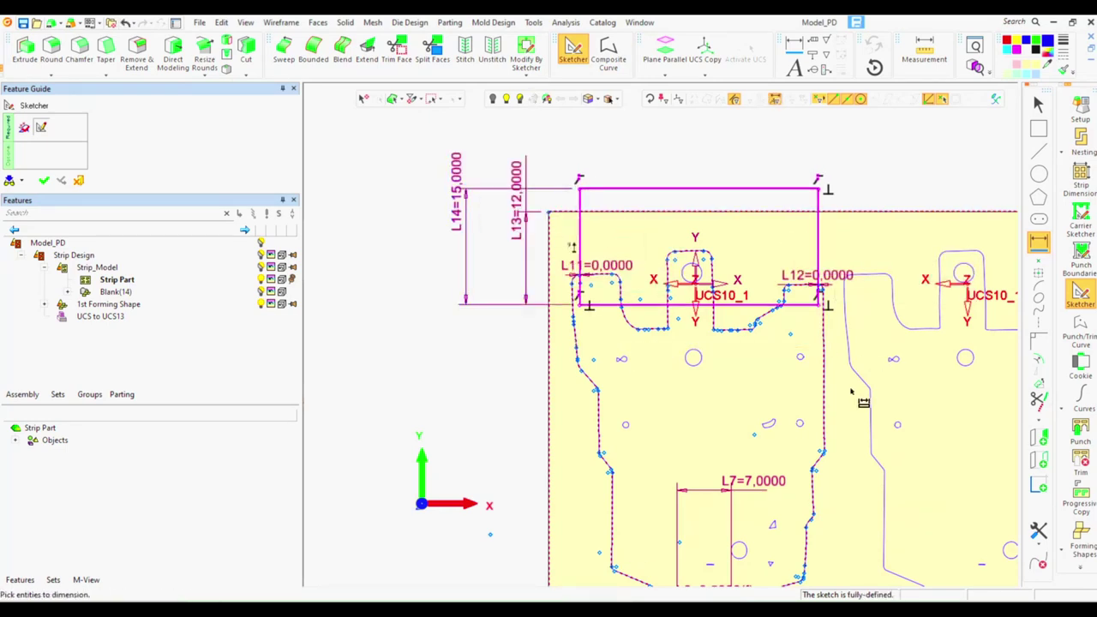
Draw a rectangle on the part body with its left side at 0 offset (L15).
{"action": "middle_click_drag", "start_coordinate": [783, 416], "coordinate": [692, 366]}
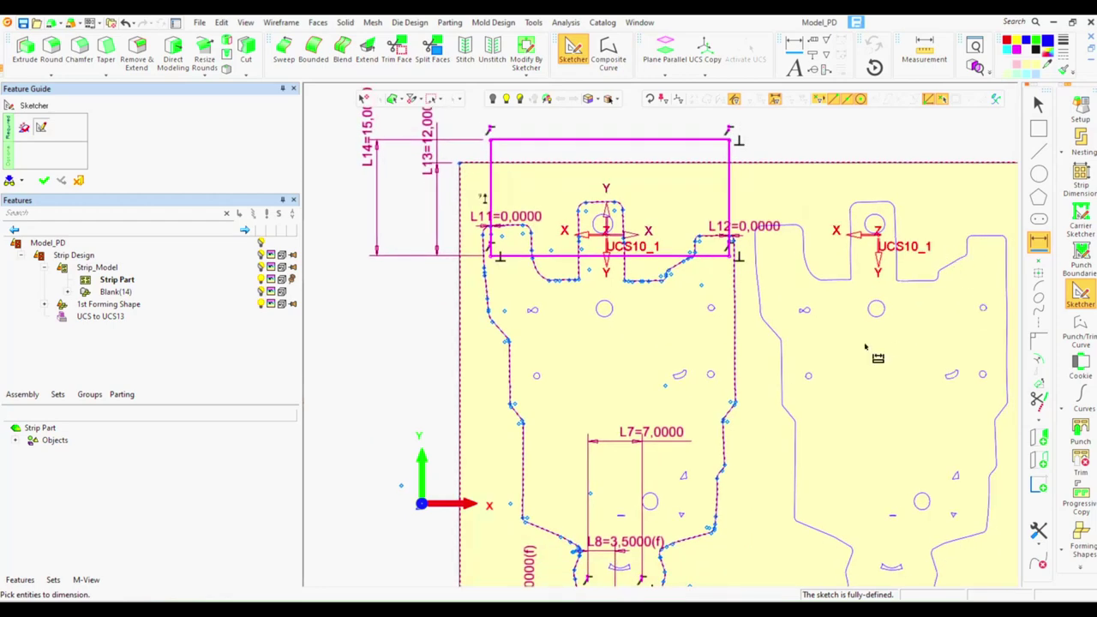
{"action": "middle_click_drag", "start_coordinate": [866, 347], "coordinate": [849, 286]}
{"action": "left_click", "coordinate": [1037, 128]}
{"action": "left_click", "coordinate": [580, 303]}
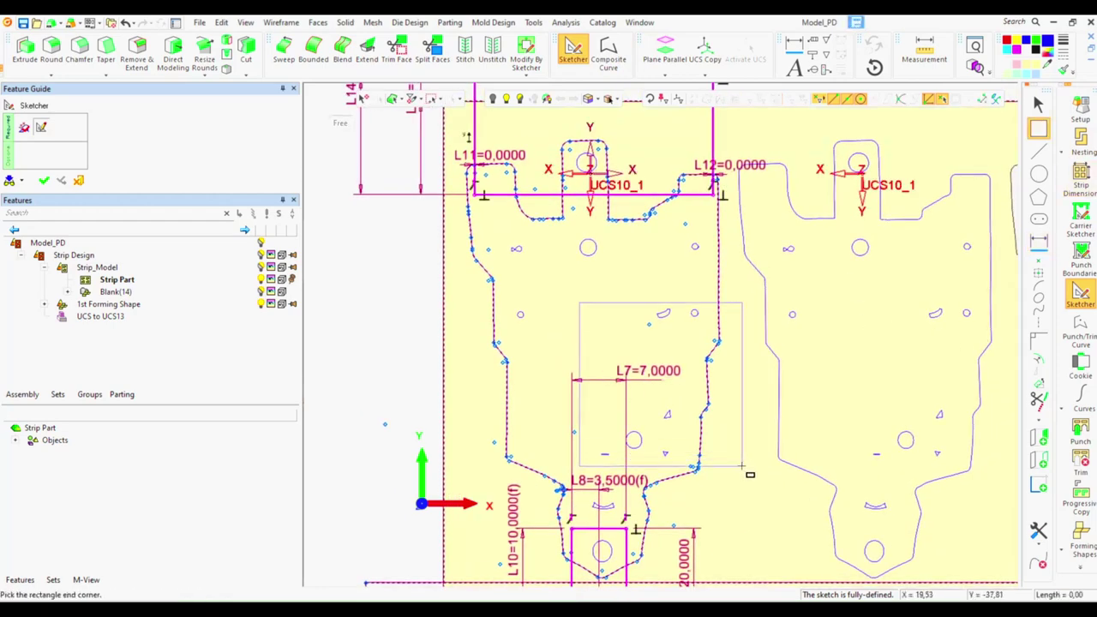
{"action": "left_click", "coordinate": [742, 467]}
{"action": "left_click", "coordinate": [1037, 242]}
{"action": "left_click", "coordinate": [579, 358]}
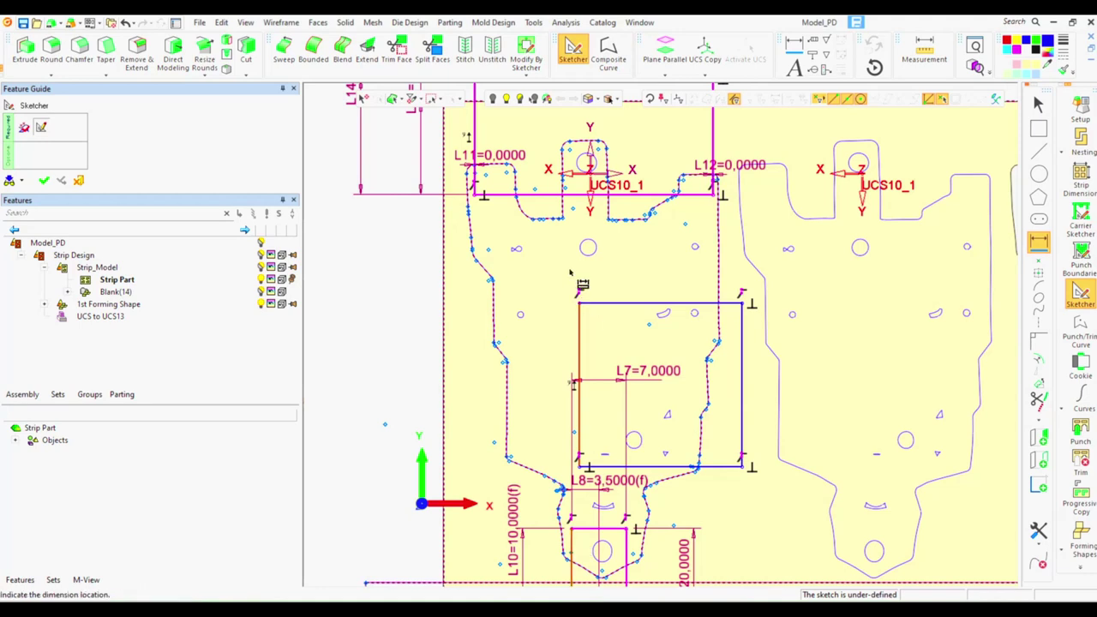
{"action": "left_click", "coordinate": [570, 272]}
{"action": "type", "text": "0"}
{"action": "key", "text": "Return"}
Tie the rectangle bottom to the strip line at 0 and make it 35 × 35.
{"action": "middle_click_drag", "start_coordinate": [756, 586], "coordinate": [731, 519]}
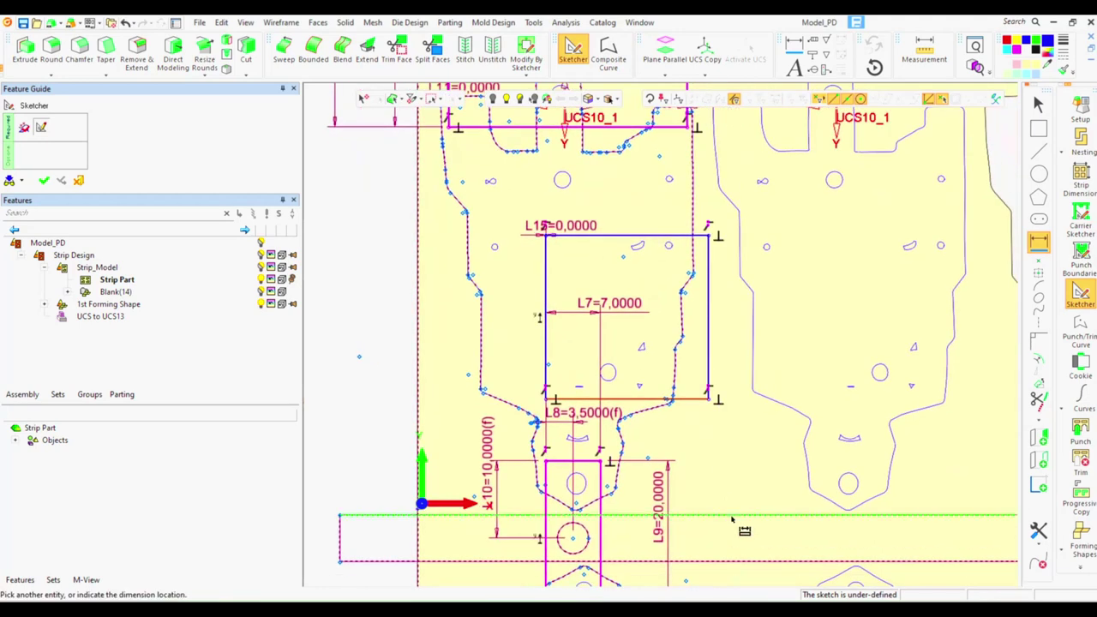
{"action": "left_click", "coordinate": [731, 518]}
{"action": "type", "text": "0"}
{"action": "key", "text": "Return"}
{"action": "left_click", "coordinate": [709, 352]}
{"action": "type", "text": "35"}
{"action": "key", "text": "Return"}
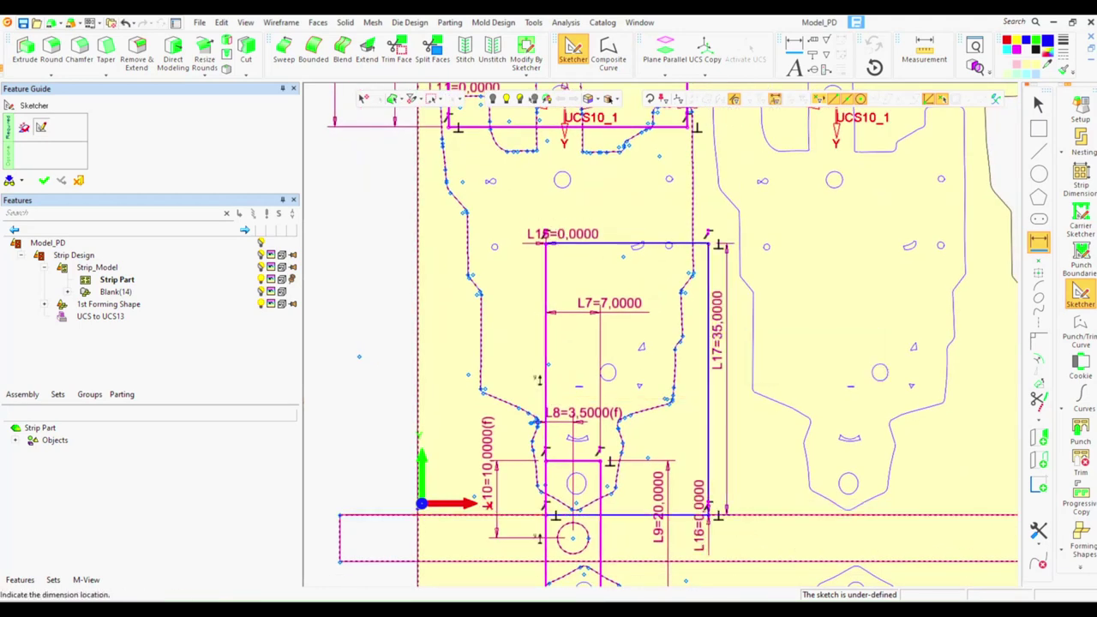
{"action": "left_click", "coordinate": [634, 246]}
{"action": "left_click", "coordinate": [677, 184]}
{"action": "type", "text": "35"}
{"action": "key", "text": "Return"}
Add a vertical line across the strip dimensioned 35 from the reference (L19).
{"action": "scroll", "coordinate": [812, 337], "scroll_direction": "down", "scroll_amount": 2}
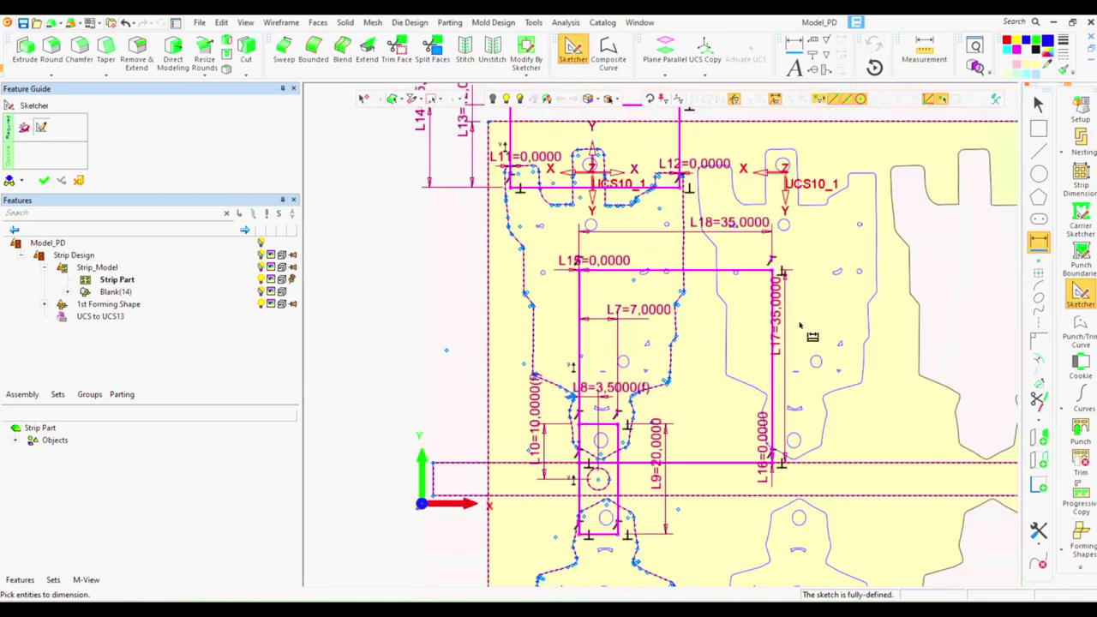
{"action": "scroll", "coordinate": [824, 339], "scroll_direction": "down", "scroll_amount": 2}
{"action": "key", "text": "l"}
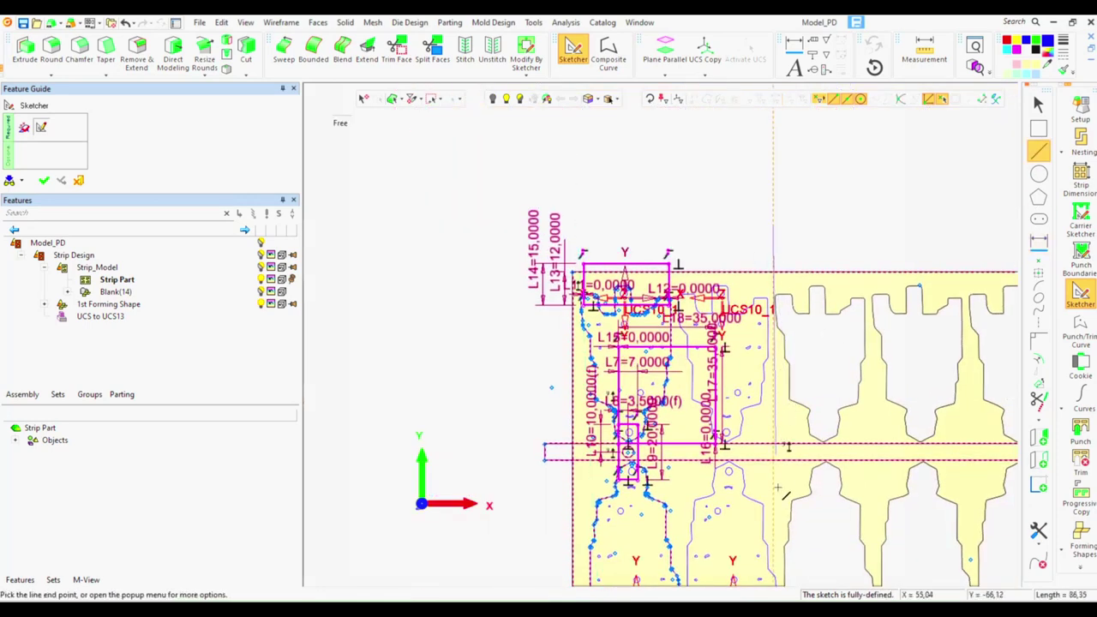
{"action": "left_click", "coordinate": [781, 510]}
{"action": "key", "text": "d"}
{"action": "left_click", "coordinate": [774, 257]}
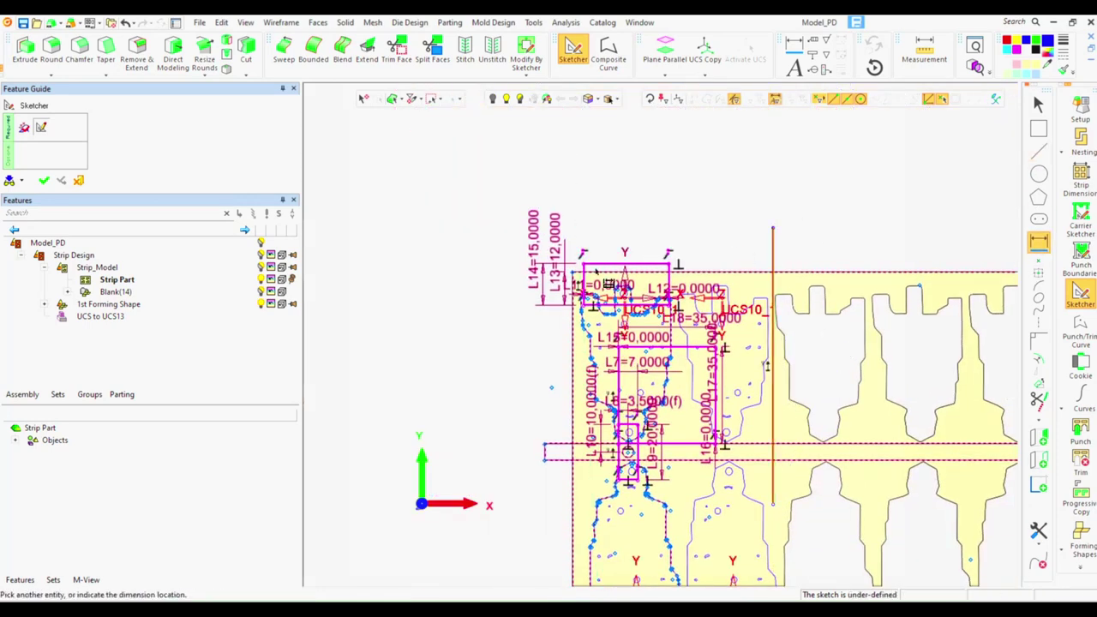
{"action": "scroll", "coordinate": [574, 277], "scroll_direction": "up", "scroll_amount": 5}
{"action": "left_click", "coordinate": [574, 276]}
{"action": "scroll", "coordinate": [574, 283], "scroll_direction": "down", "scroll_amount": 3}
{"action": "left_click", "coordinate": [746, 216]}
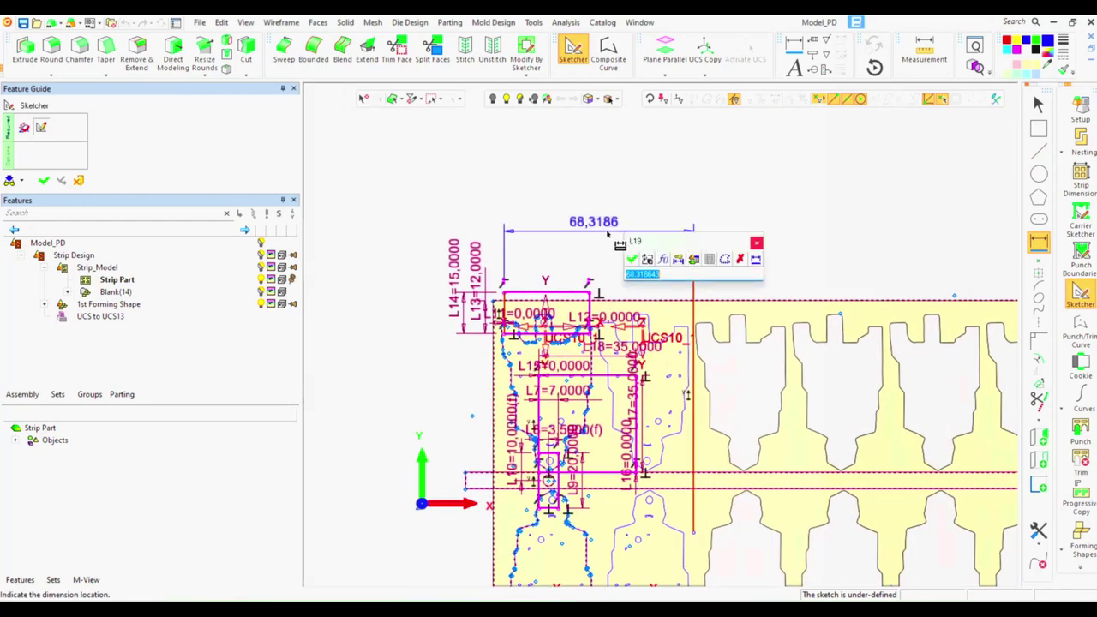
{"action": "type", "text": "35"}
{"action": "key", "text": "Return"}
Draw a rectangle around the bottom notch.
{"action": "scroll", "coordinate": [686, 428], "scroll_direction": "up", "scroll_amount": 1}
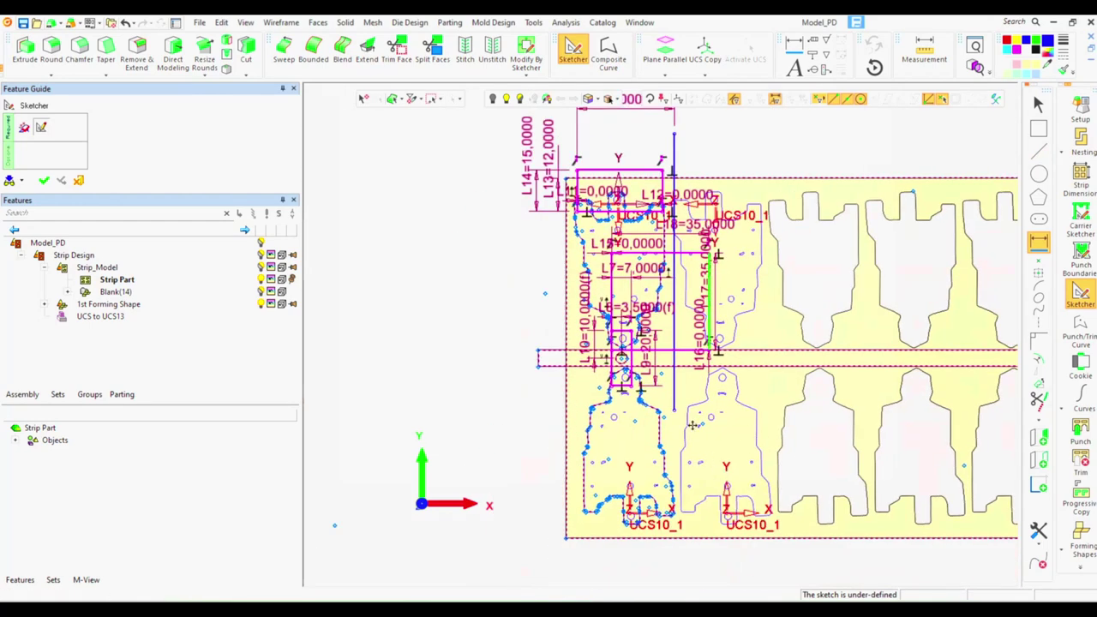
{"action": "scroll", "coordinate": [686, 429], "scroll_direction": "up", "scroll_amount": 1}
{"action": "scroll", "coordinate": [685, 428], "scroll_direction": "up", "scroll_amount": 1}
{"action": "left_click", "coordinate": [1038, 128]}
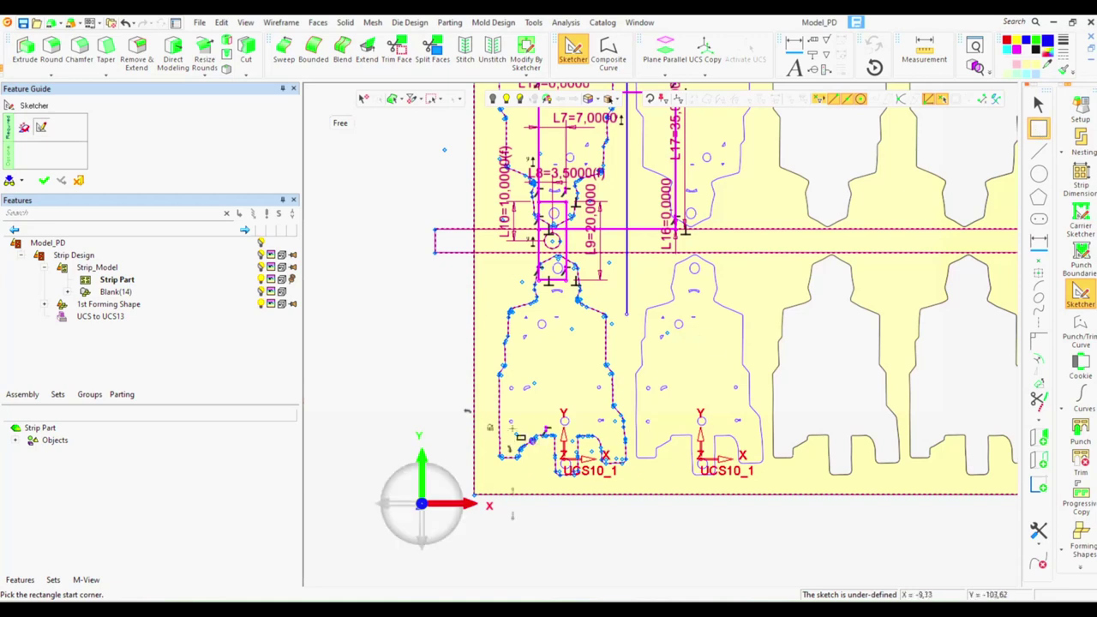
{"action": "left_click", "coordinate": [512, 409]}
{"action": "left_click", "coordinate": [615, 505]}
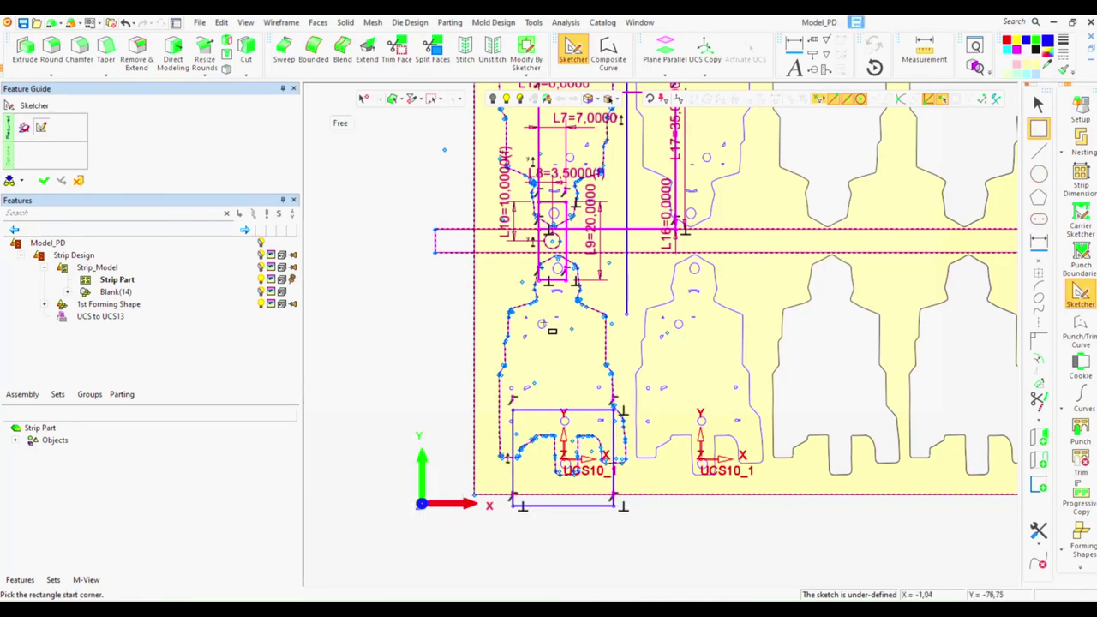
{"action": "left_click", "coordinate": [603, 379]}
Constrain the bottom-notch rectangle's left side (L20) and top edge (L21) at 0 offset.
{"action": "left_click", "coordinate": [1039, 241]}
{"action": "scroll", "coordinate": [517, 390], "scroll_direction": "up", "scroll_amount": 2}
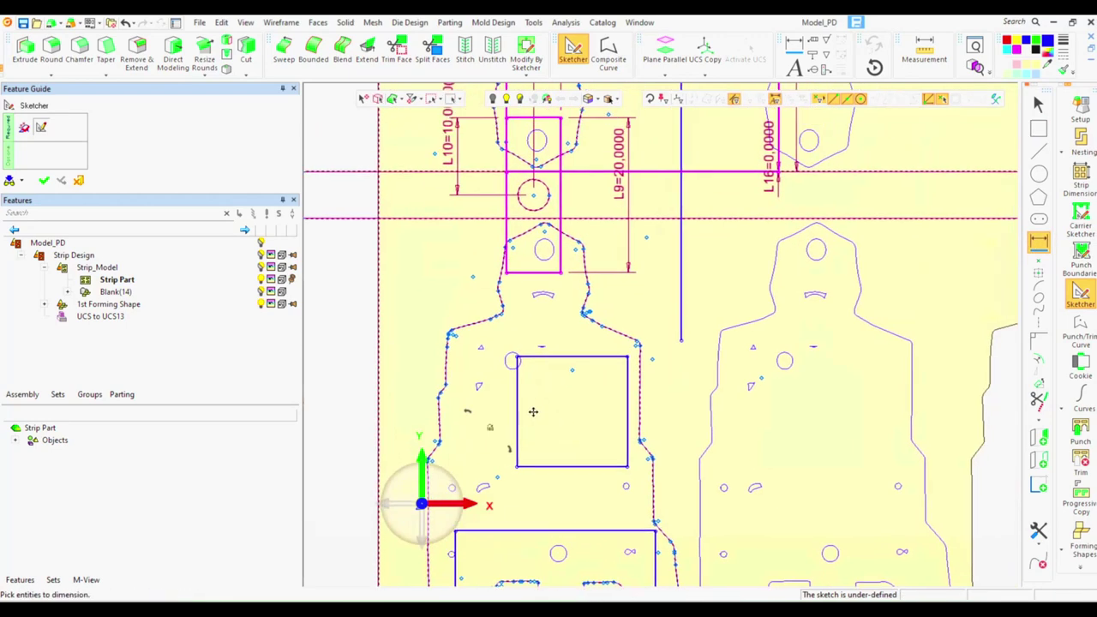
{"action": "scroll", "coordinate": [517, 390], "scroll_direction": "up", "scroll_amount": 1}
{"action": "left_click", "coordinate": [515, 391]}
{"action": "middle_click_drag", "start_coordinate": [509, 489], "coordinate": [495, 387]}
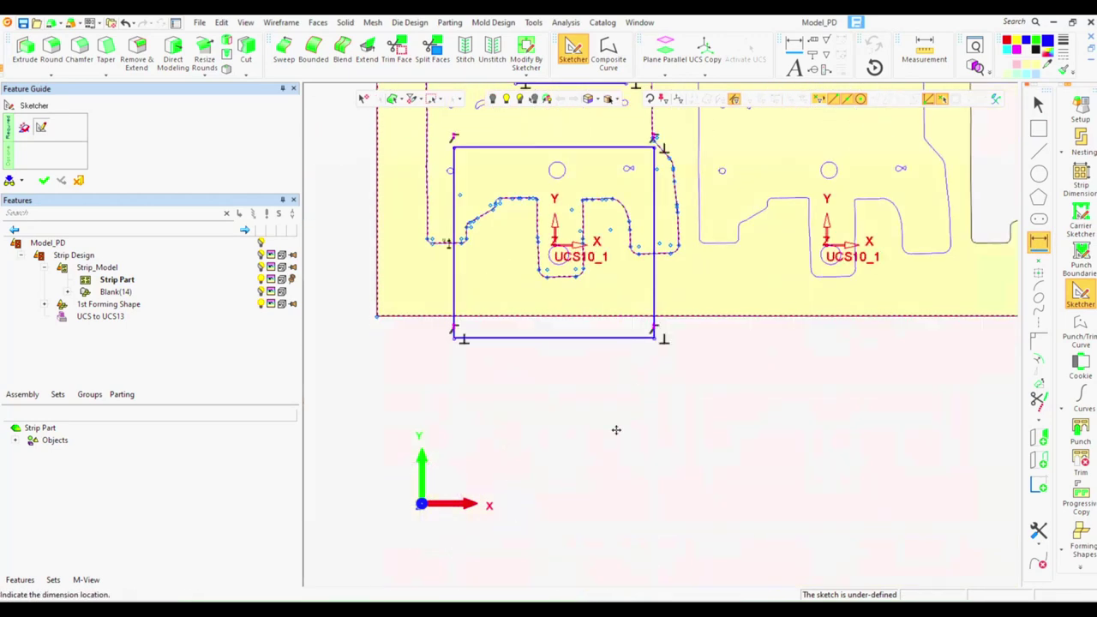
{"action": "left_click", "coordinate": [497, 385]}
{"action": "type", "text": "0"}
{"action": "key", "text": "Return"}
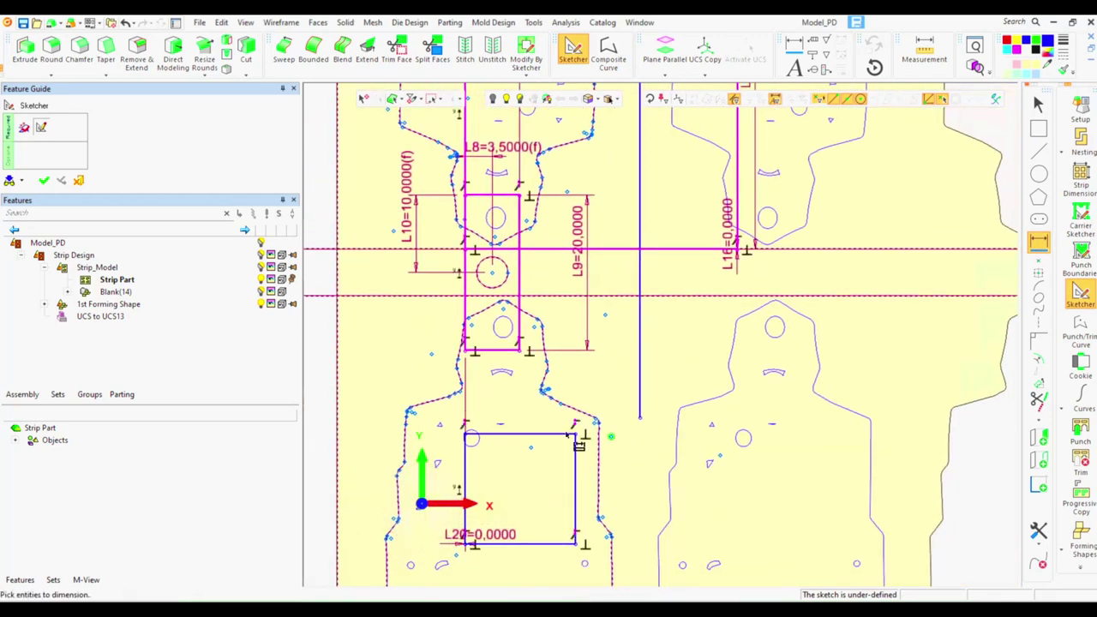
{"action": "left_click", "coordinate": [600, 296]}
{"action": "left_click", "coordinate": [691, 328]}
{"action": "type", "text": "0"}
{"action": "key", "text": "Return"}
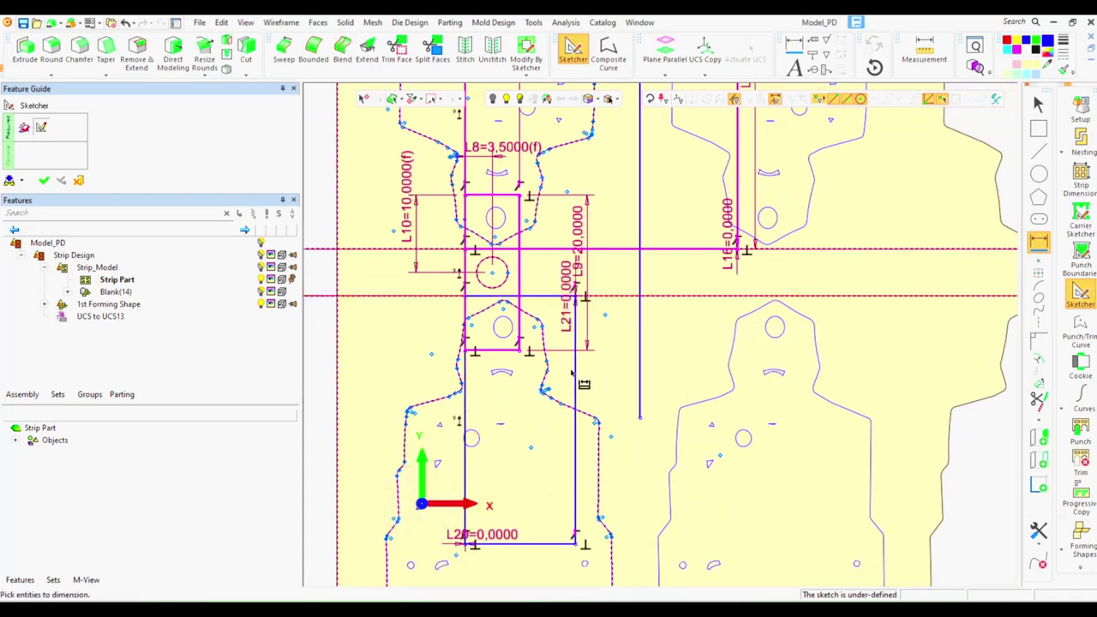
Set the rectangle's L22 height and L23 width dimensions to 35.
{"action": "left_click", "coordinate": [574, 385]}
{"action": "left_click", "coordinate": [616, 370]}
{"action": "type", "text": "5"}
{"action": "key", "text": "Return"}
{"action": "left_click", "coordinate": [553, 513]}
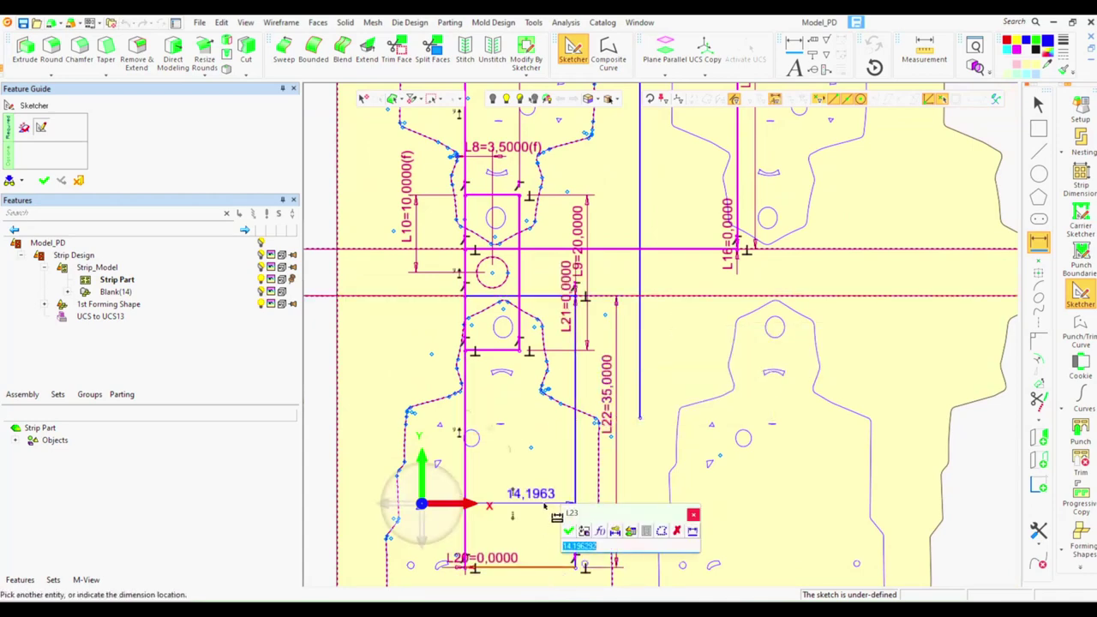
{"action": "type", "text": "35"}
{"action": "key", "text": "Return"}
{"action": "scroll", "coordinate": [550, 428], "scroll_direction": "down", "scroll_amount": 2}
{"action": "scroll", "coordinate": [550, 428], "scroll_direction": "down", "scroll_amount": 2}
{"action": "scroll", "coordinate": [600, 368], "scroll_direction": "up", "scroll_amount": 3}
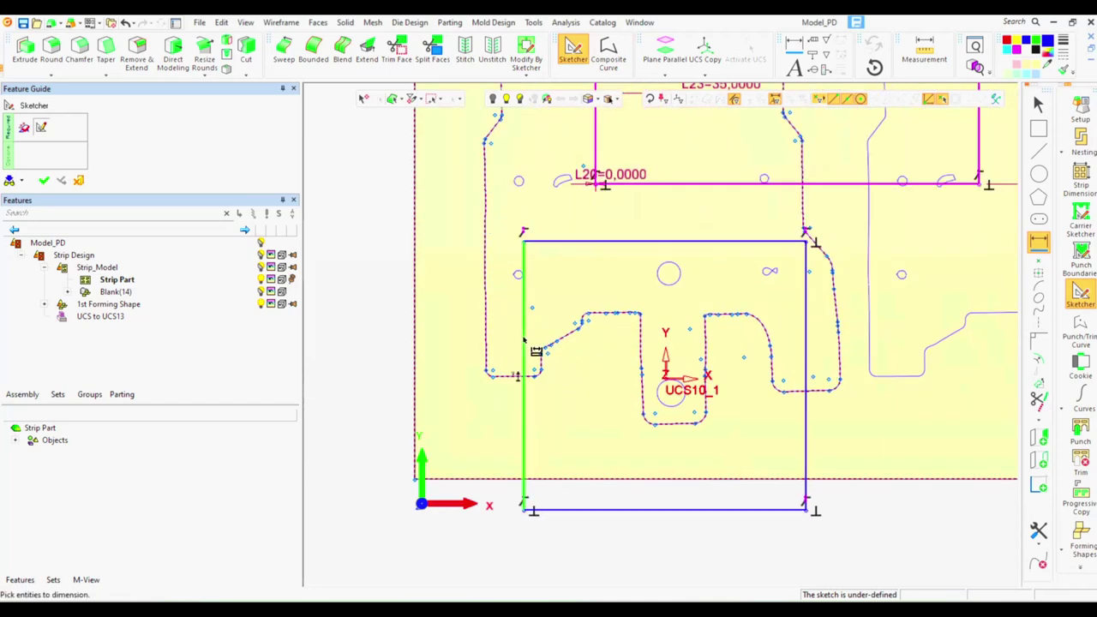
Dimension the lower rectangle's left and right sides flush to the part edges (L24=0, L25=0).
{"action": "left_click", "coordinate": [493, 377]}
{"action": "left_click", "coordinate": [523, 342]}
{"action": "left_click", "coordinate": [507, 238]}
{"action": "type", "text": "0"}
{"action": "key", "text": "Return"}
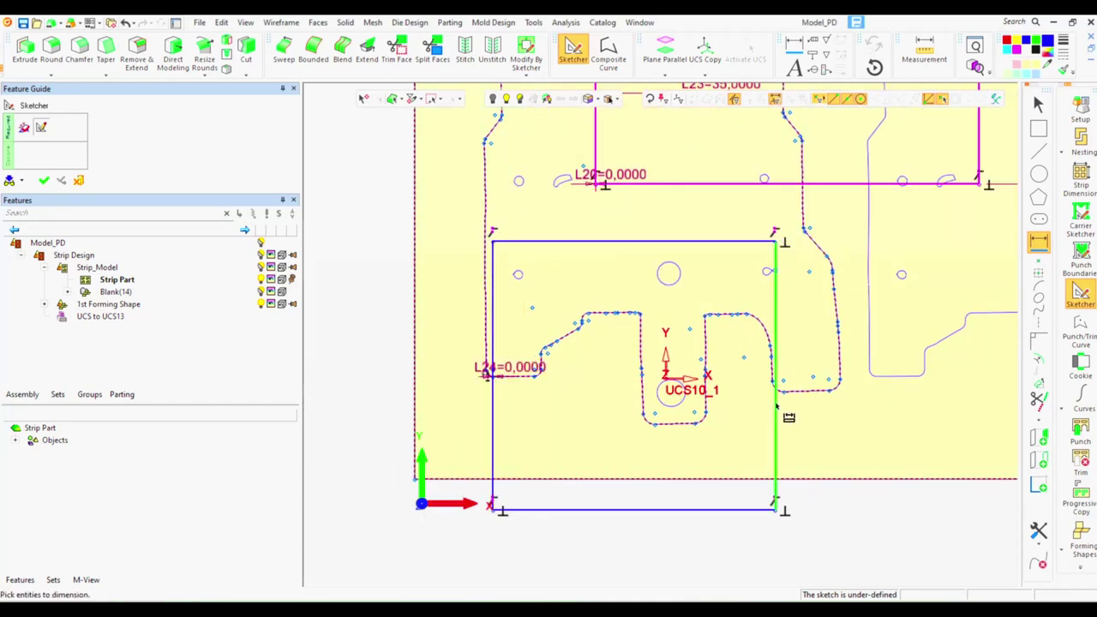
{"action": "left_click", "coordinate": [775, 411]}
{"action": "left_click", "coordinate": [828, 391]}
{"action": "left_click", "coordinate": [824, 428]}
{"action": "type", "text": "0"}
Set the lower rectangle's vertical offsets L26 to 12 and L27 to 15.
{"action": "left_click", "coordinate": [629, 244]}
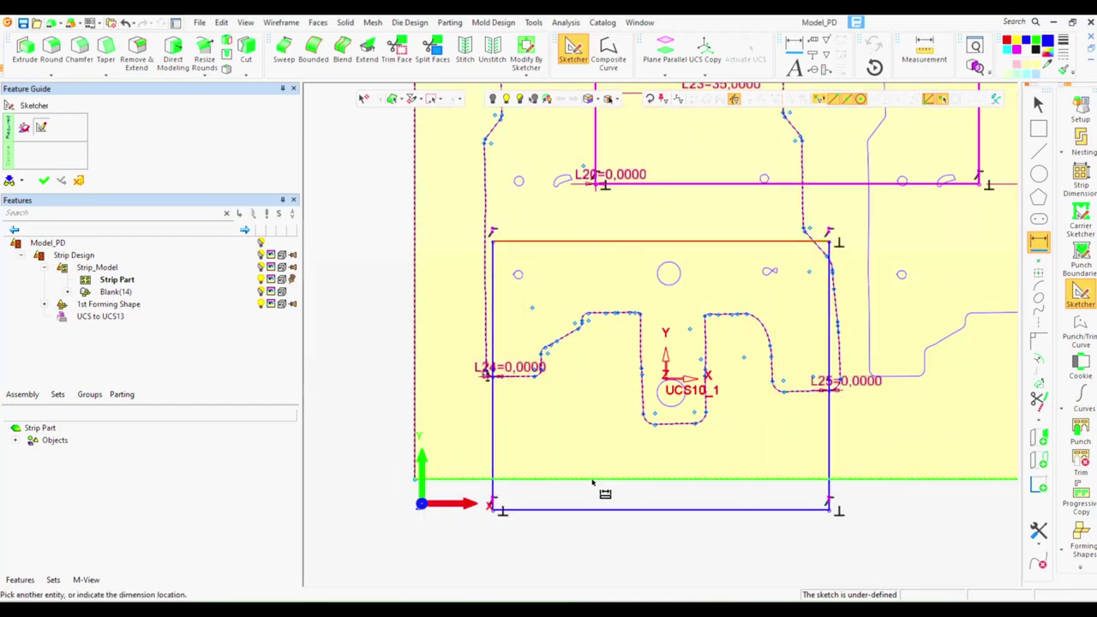
{"action": "left_click", "coordinate": [605, 480]}
{"action": "left_click", "coordinate": [395, 342]}
{"action": "type", "text": "12"}
{"action": "key", "text": "Return"}
{"action": "left_click", "coordinate": [493, 428]}
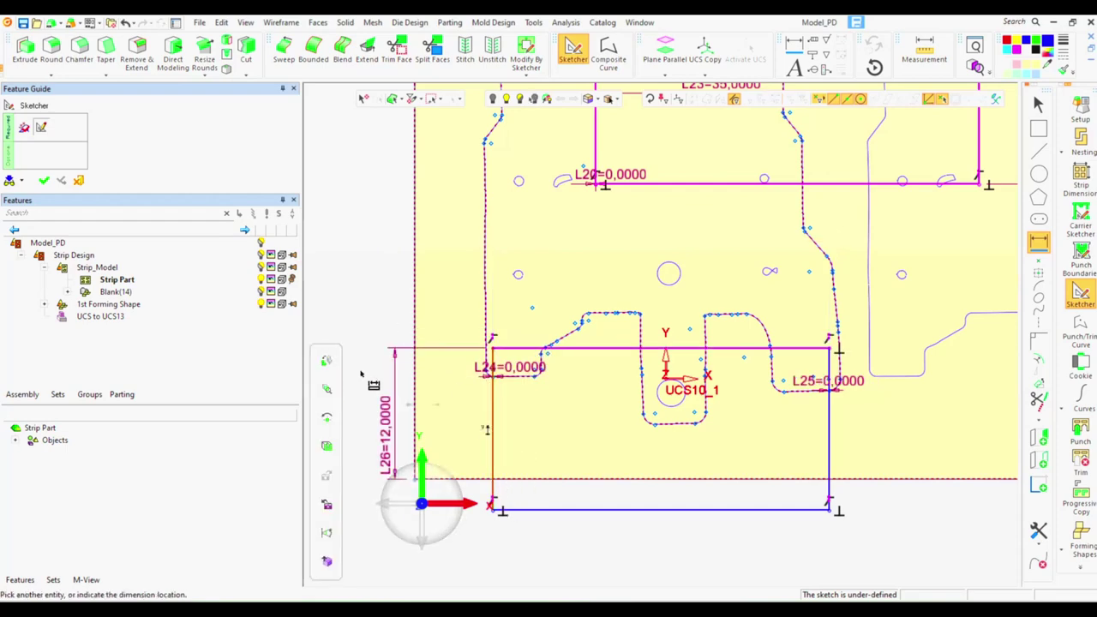
{"action": "left_click", "coordinate": [351, 411]}
{"action": "type", "text": "15"}
{"action": "key", "text": "Return"}
{"action": "scroll", "coordinate": [590, 565], "scroll_direction": "down", "scroll_amount": 3}
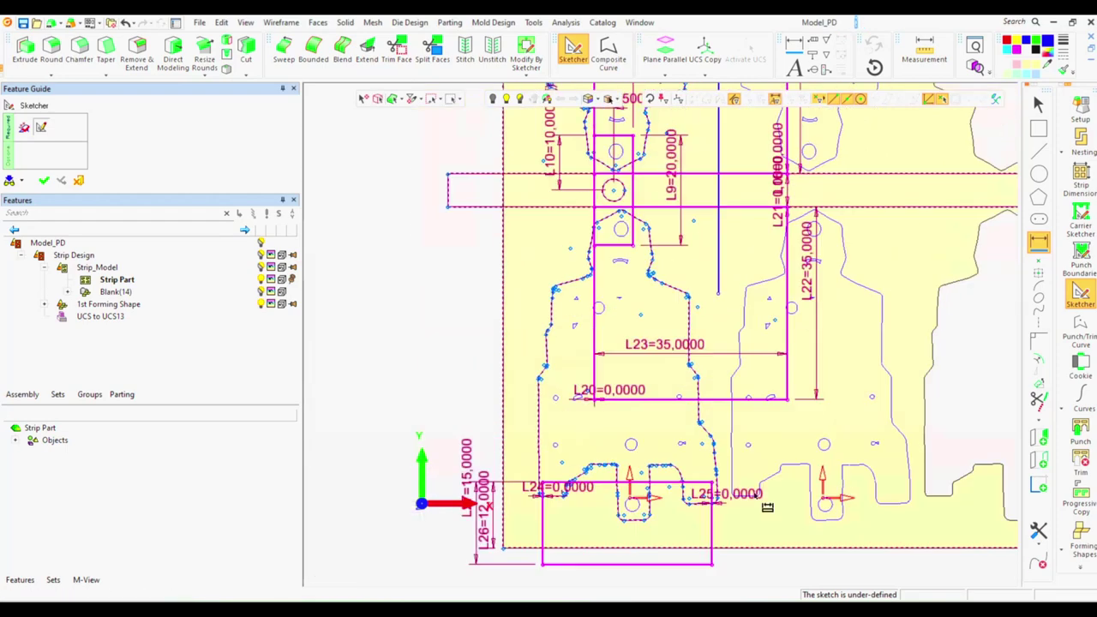
Draw a vertical line below the lower rectangle and dimension it L28 = 35.
{"action": "left_click", "coordinate": [1038, 149]}
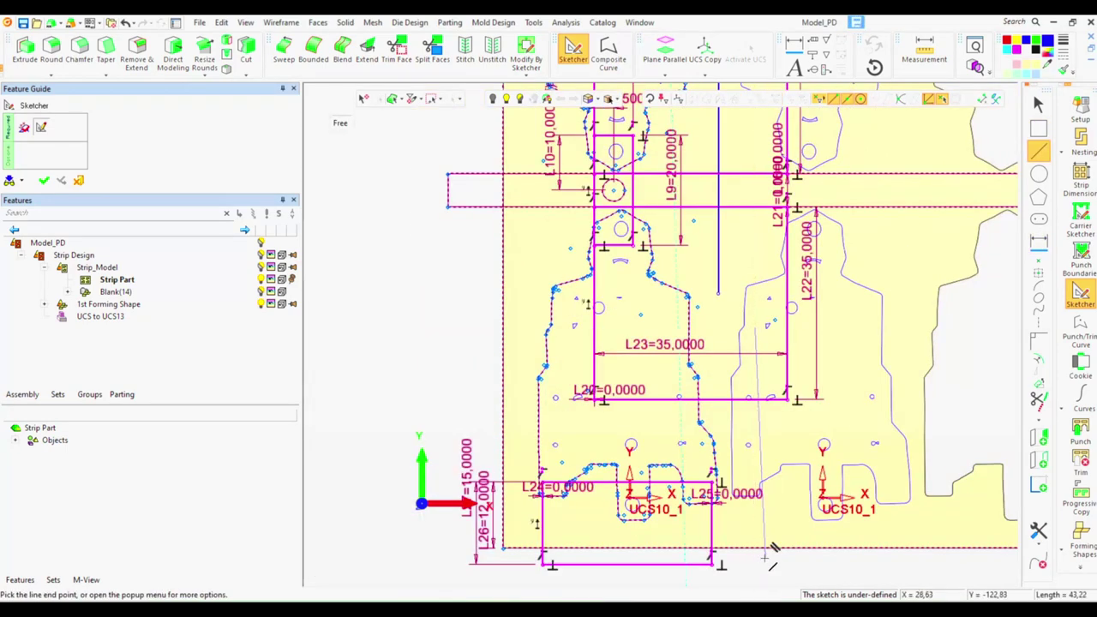
{"action": "left_click", "coordinate": [749, 546]}
{"action": "left_click", "coordinate": [1039, 242]}
{"action": "left_click", "coordinate": [749, 489]}
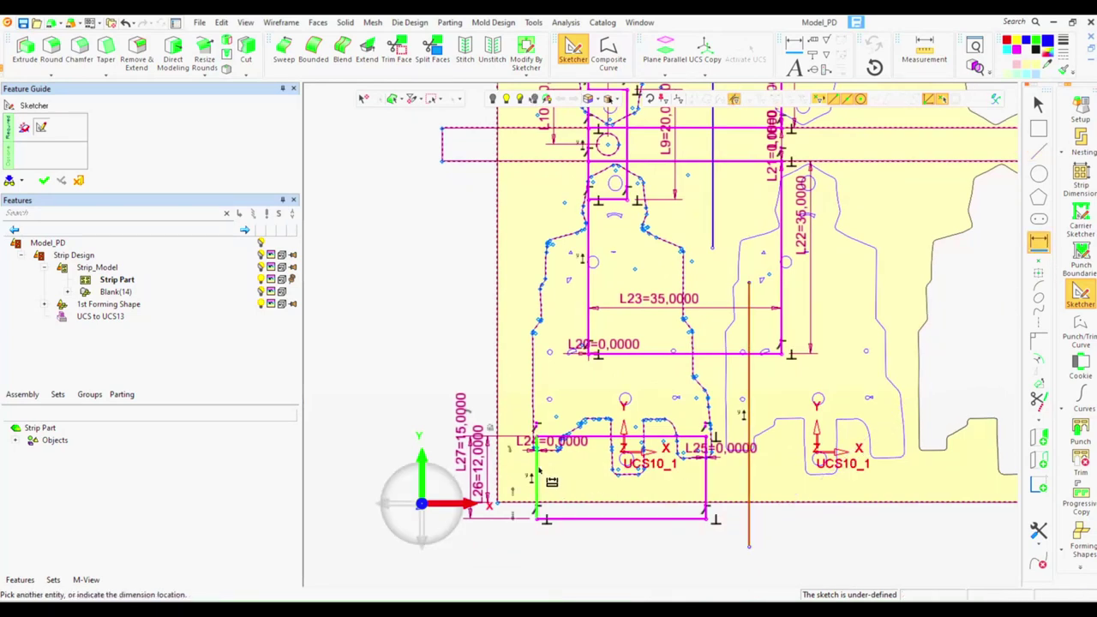
{"action": "left_click", "coordinate": [537, 480]}
{"action": "type", "text": "5"}
{"action": "key", "text": "Return"}
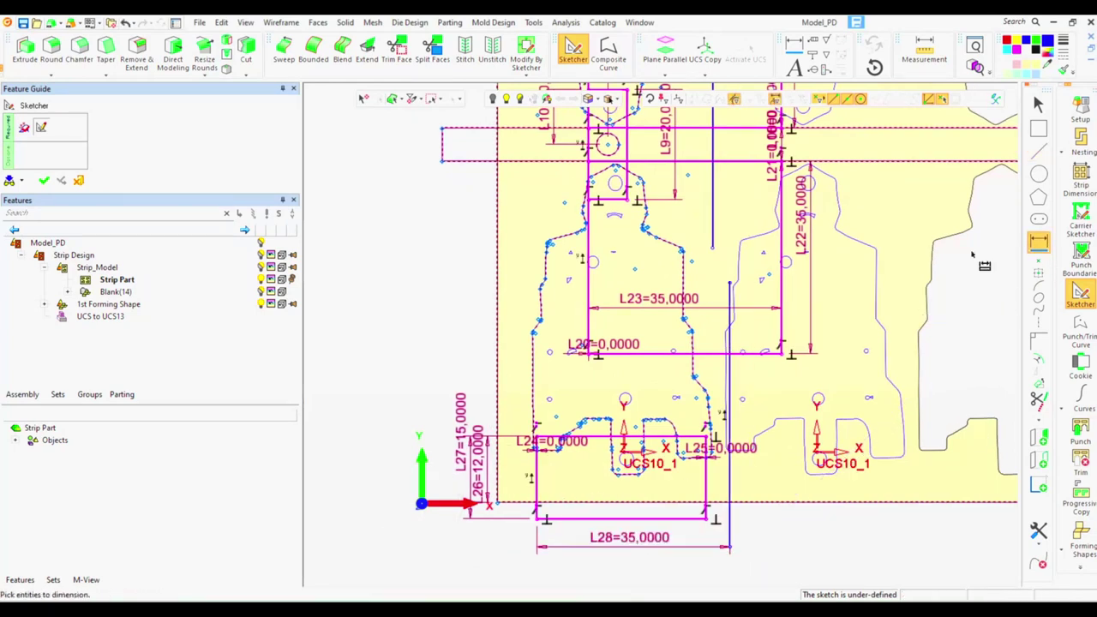
Confirm the sketch with the Sketcher OK check to exit it.
{"action": "key", "text": "l"}
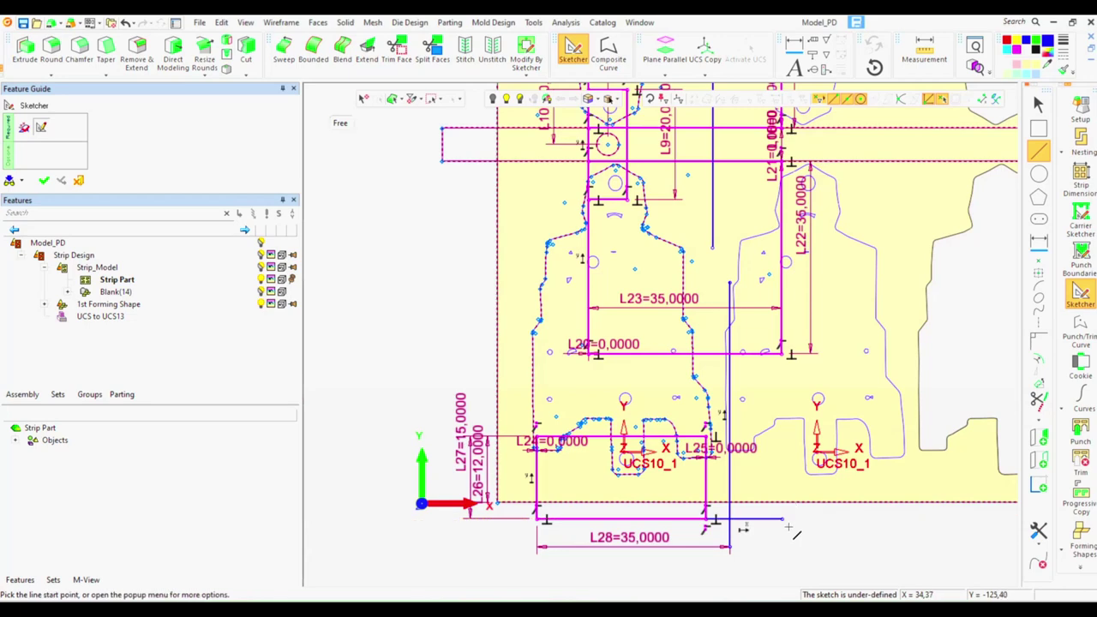
{"action": "scroll", "coordinate": [795, 533], "scroll_direction": "down", "scroll_amount": 2}
{"action": "scroll", "coordinate": [797, 514], "scroll_direction": "up", "scroll_amount": 5}
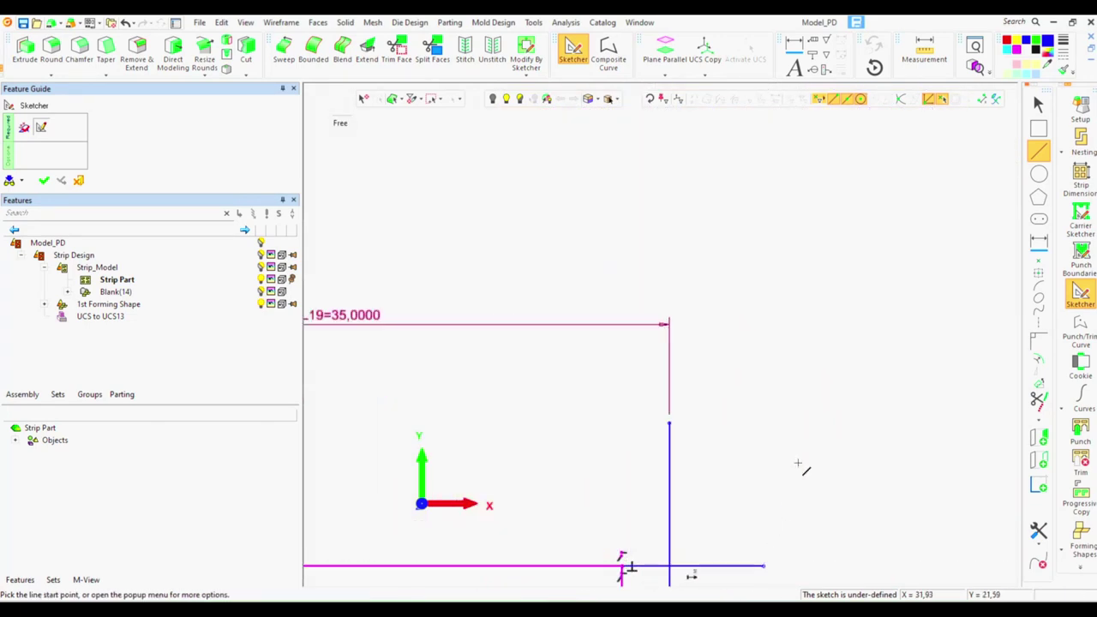
{"action": "scroll", "coordinate": [800, 458], "scroll_direction": "down", "scroll_amount": 1}
{"action": "scroll", "coordinate": [772, 402], "scroll_direction": "down", "scroll_amount": 1}
{"action": "scroll", "coordinate": [796, 325], "scroll_direction": "down", "scroll_amount": 1}
{"action": "scroll", "coordinate": [795, 393], "scroll_direction": "down", "scroll_amount": 1}
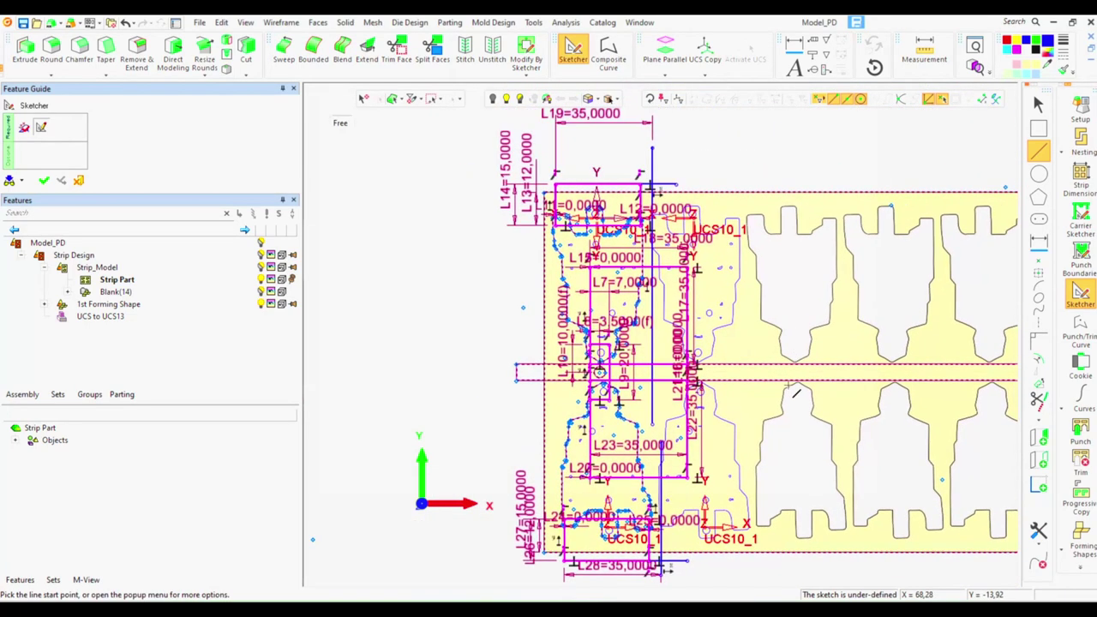
{"action": "left_click", "coordinate": [44, 180]}
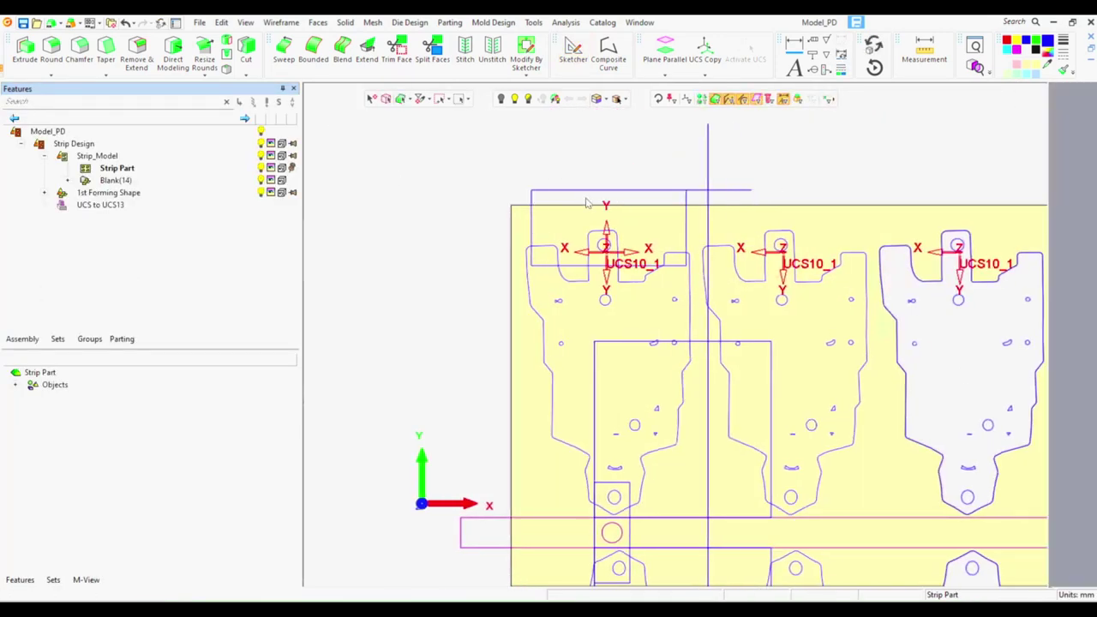
Create punch/trim curves for the first part's top region and the area around the pilot hole.
{"action": "left_click", "coordinate": [620, 199]}
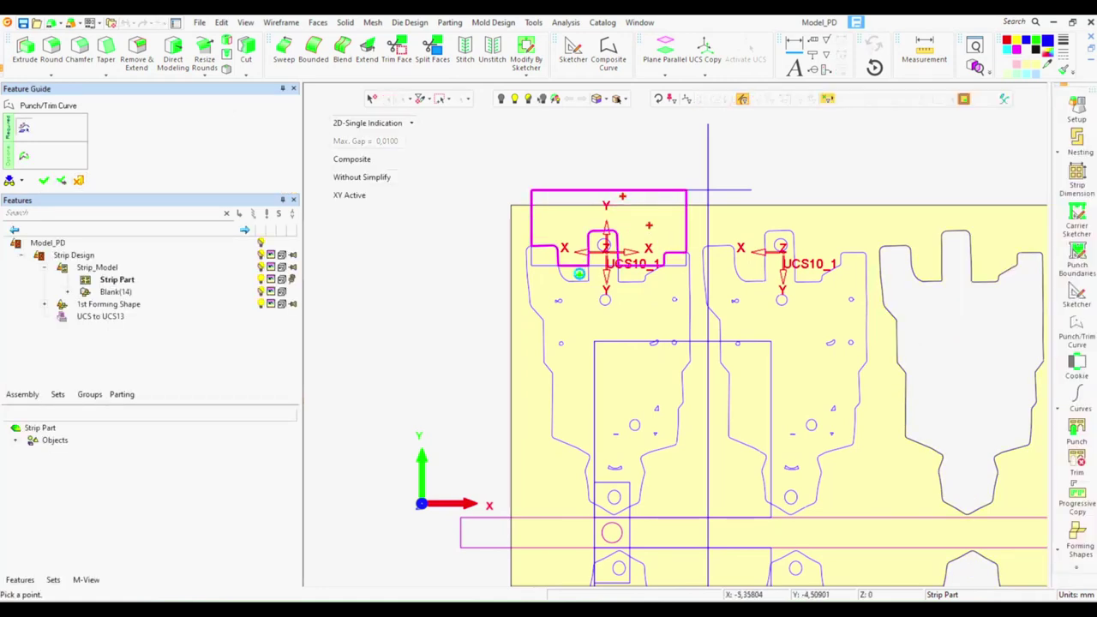
{"action": "middle_click", "coordinate": [801, 372]}
{"action": "scroll", "coordinate": [643, 397], "scroll_direction": "up", "scroll_amount": 2}
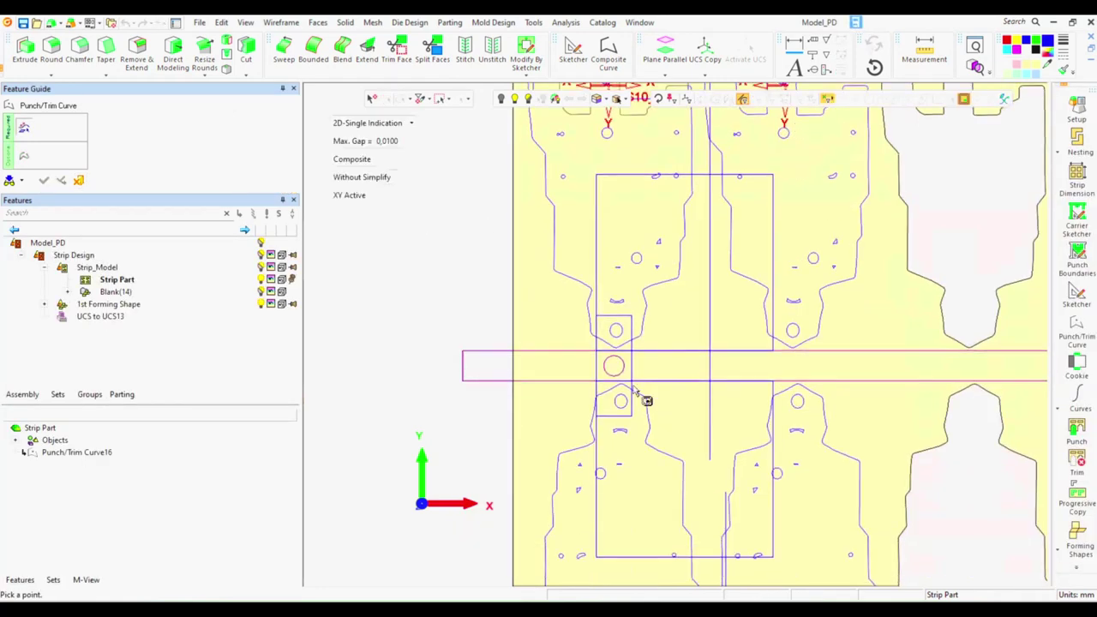
{"action": "scroll", "coordinate": [575, 315], "scroll_direction": "up", "scroll_amount": 2}
{"action": "left_click", "coordinate": [576, 315]}
{"action": "left_click", "coordinate": [586, 347]}
{"action": "left_click", "coordinate": [583, 429]}
{"action": "middle_click", "coordinate": [787, 383]}
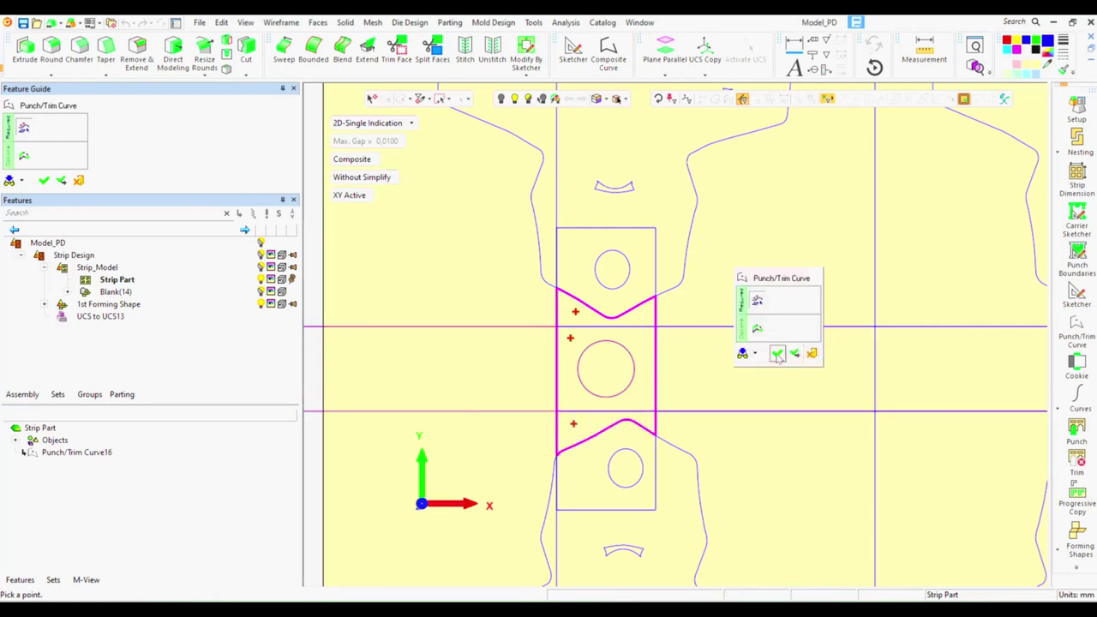
Create punch/trim curves for the gap between the first two parts and the regions beside the pilot hole.
{"action": "scroll", "coordinate": [795, 355], "scroll_direction": "down", "scroll_amount": 2}
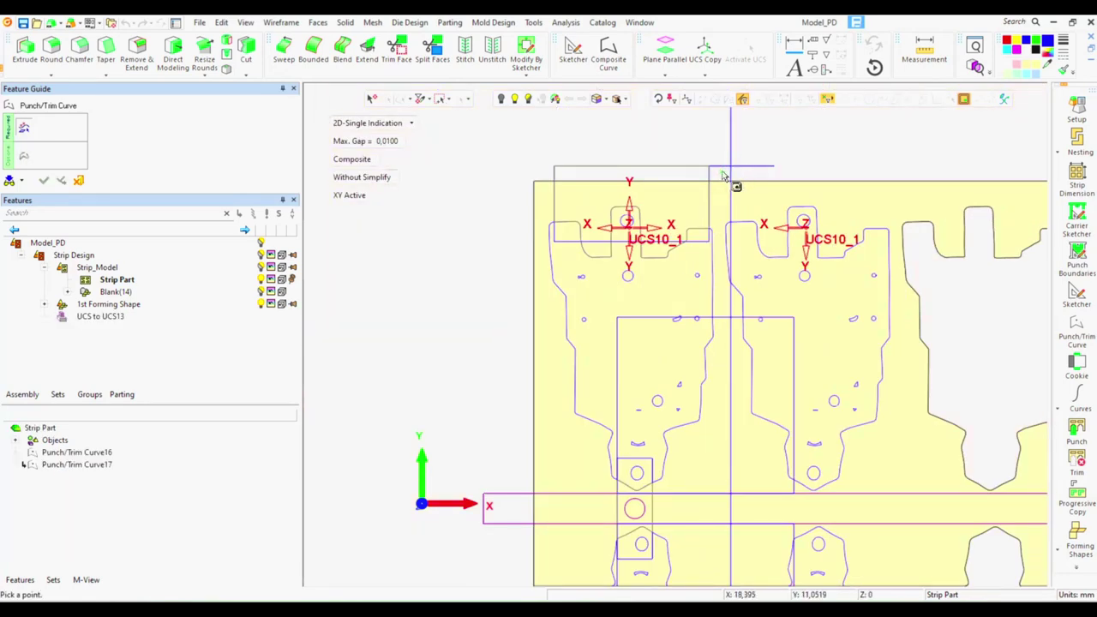
{"action": "left_click", "coordinate": [721, 173]}
{"action": "left_click", "coordinate": [723, 345]}
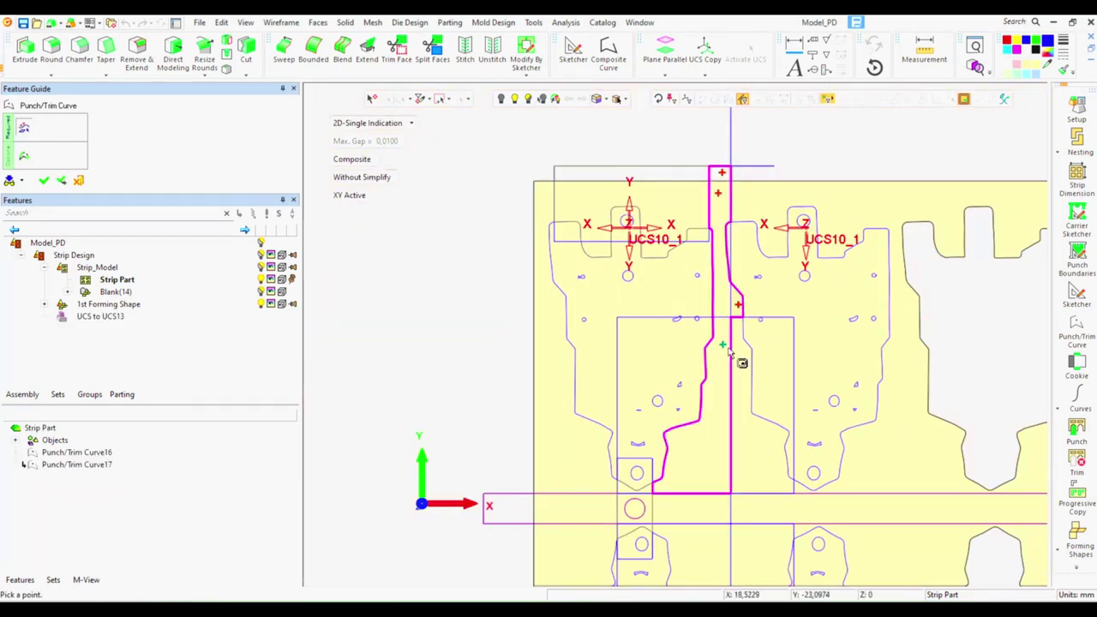
{"action": "left_click", "coordinate": [740, 351]}
{"action": "middle_click", "coordinate": [758, 378]}
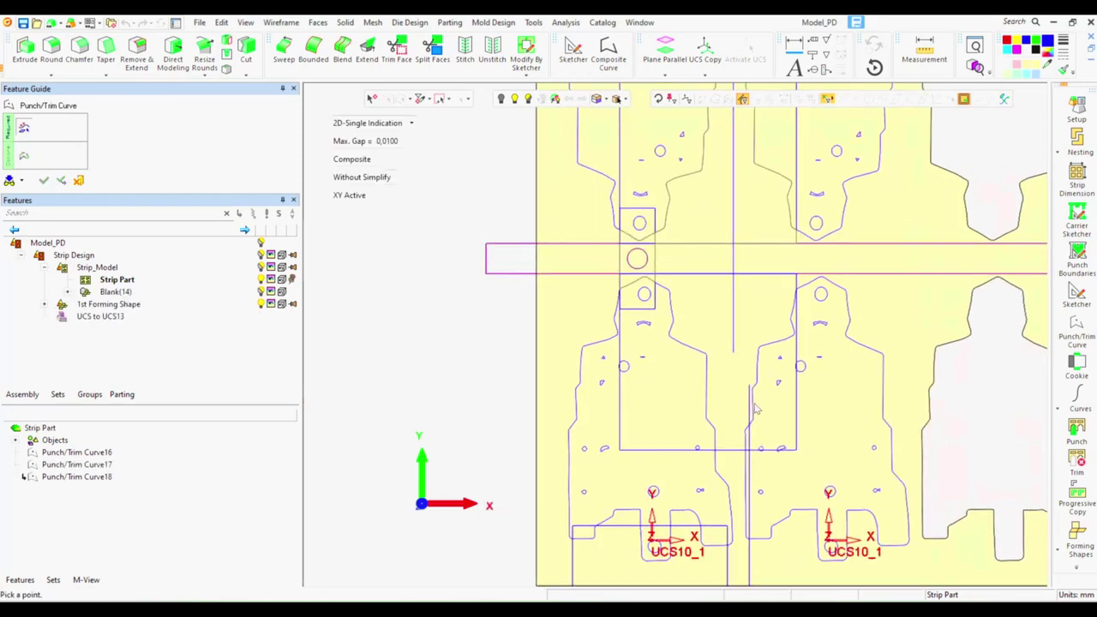
{"action": "scroll", "coordinate": [638, 154], "scroll_direction": "up", "scroll_amount": 3}
{"action": "left_click", "coordinate": [680, 183]}
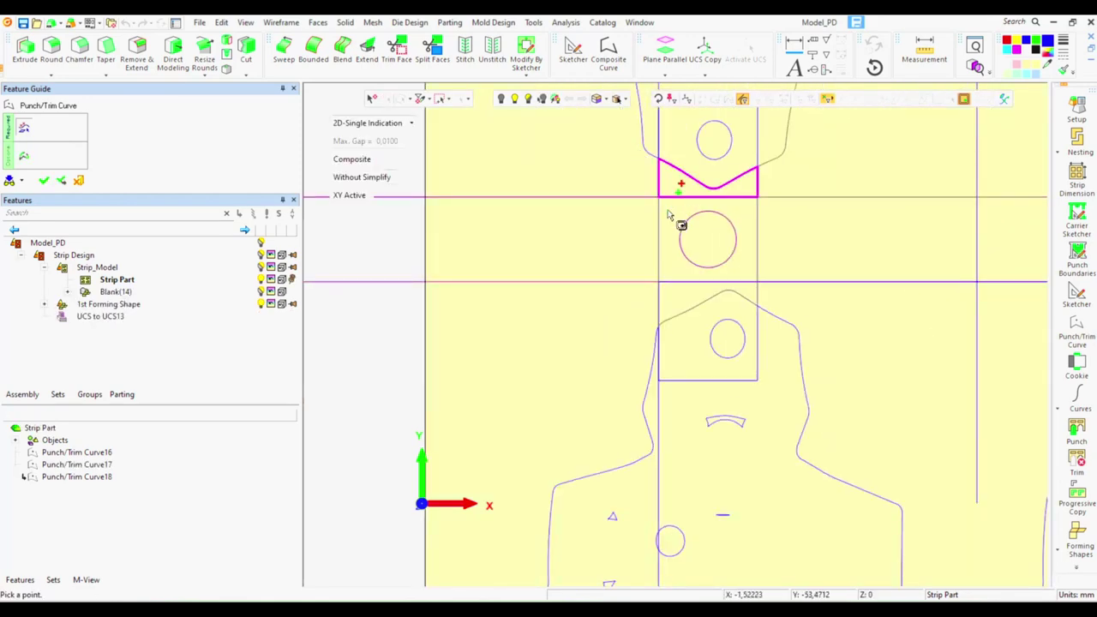
{"action": "left_click", "coordinate": [667, 217]}
{"action": "left_click", "coordinate": [675, 292]}
{"action": "middle_click", "coordinate": [825, 325]}
Create punch/trim curves for the lower-left notch and the lower gap, completing Curve21.
{"action": "scroll", "coordinate": [836, 403], "scroll_direction": "down", "scroll_amount": 3}
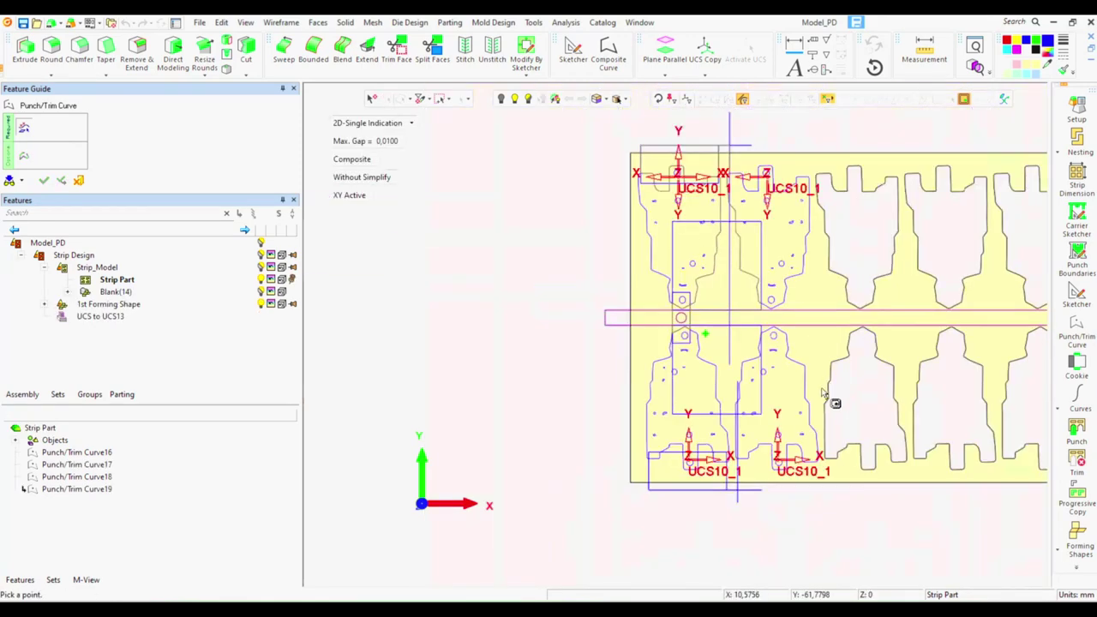
{"action": "scroll", "coordinate": [682, 290], "scroll_direction": "up", "scroll_amount": 3}
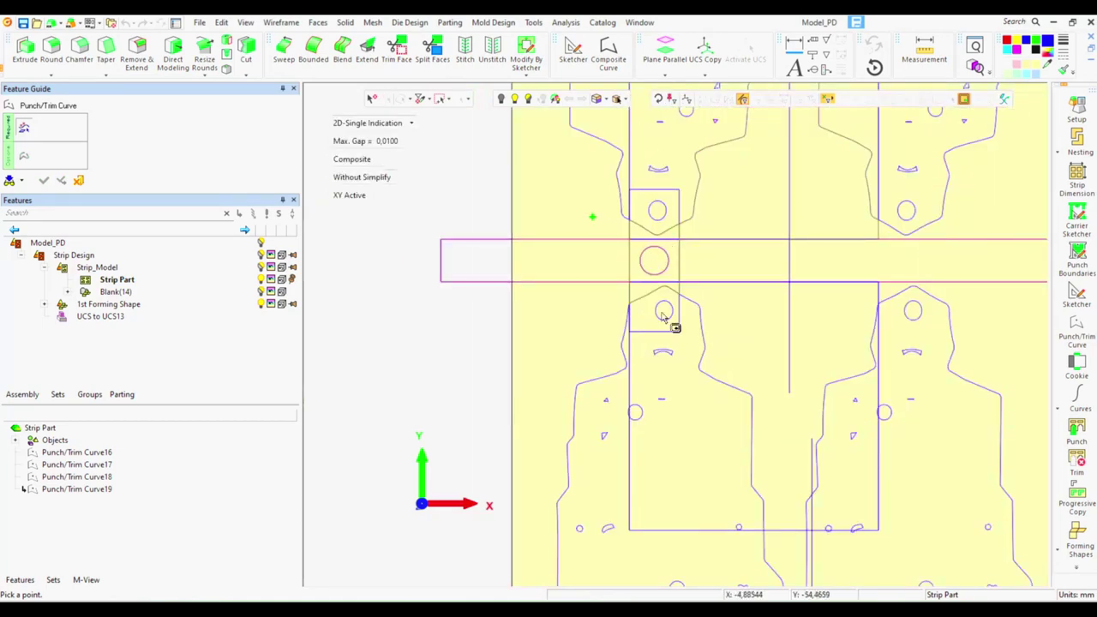
{"action": "scroll", "coordinate": [733, 363], "scroll_direction": "down", "scroll_amount": 2}
{"action": "scroll", "coordinate": [722, 397], "scroll_direction": "up", "scroll_amount": 2}
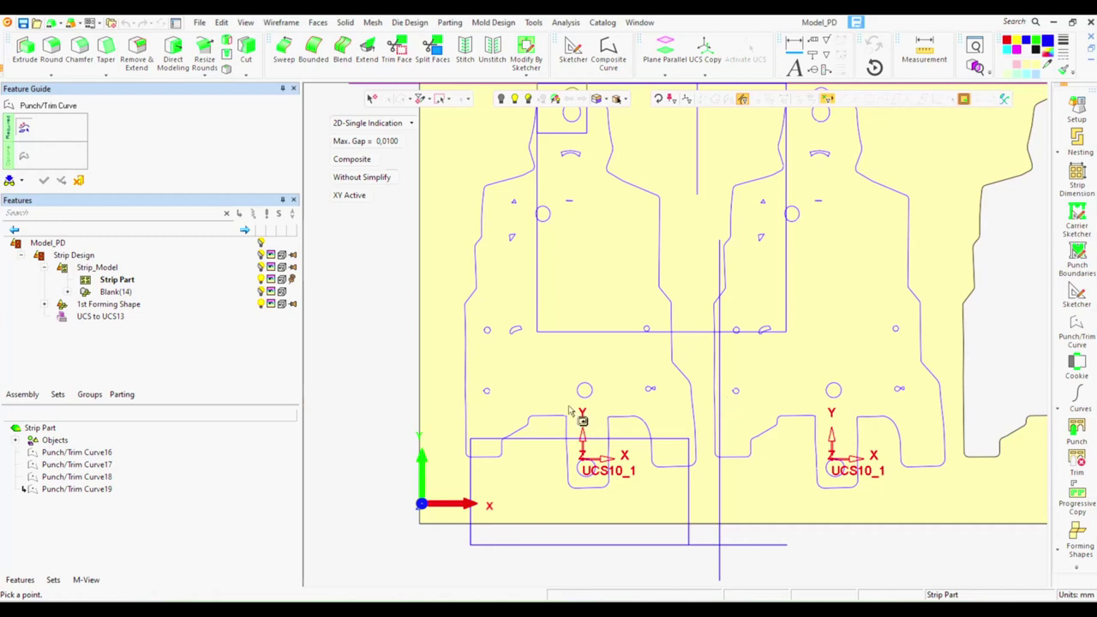
{"action": "left_click", "coordinate": [569, 531]}
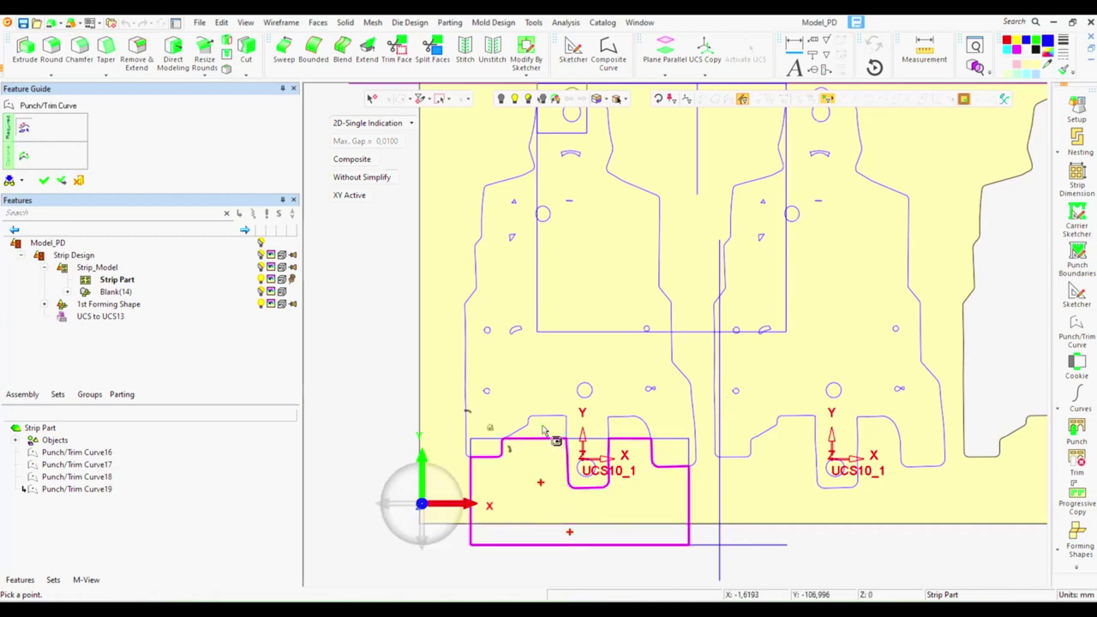
{"action": "left_click", "coordinate": [668, 400]}
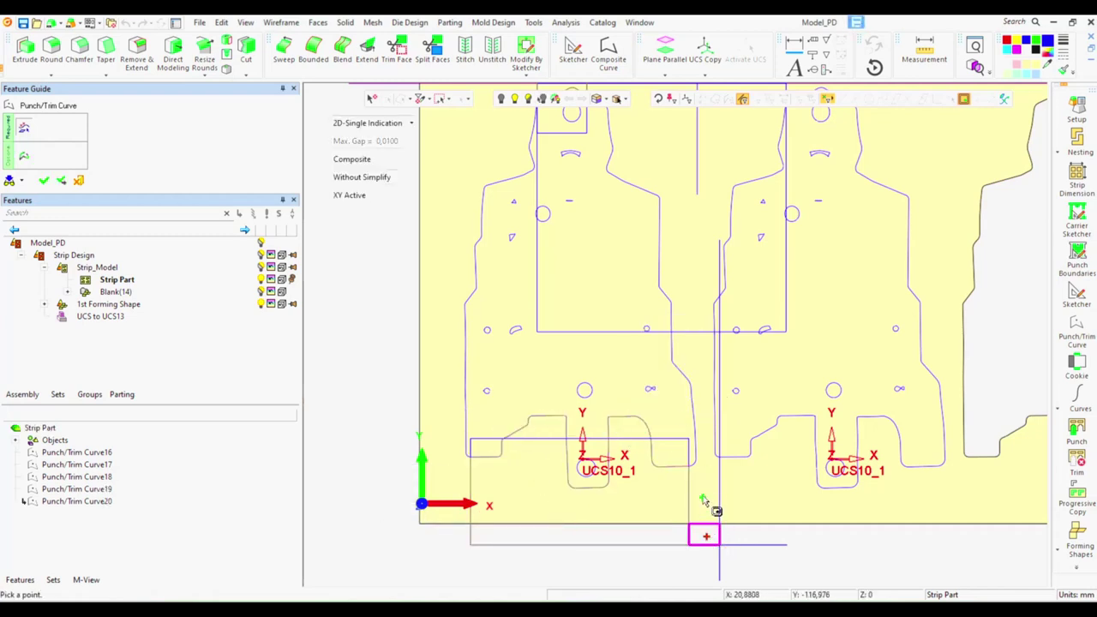
{"action": "middle_click_drag", "start_coordinate": [696, 254], "coordinate": [702, 348]}
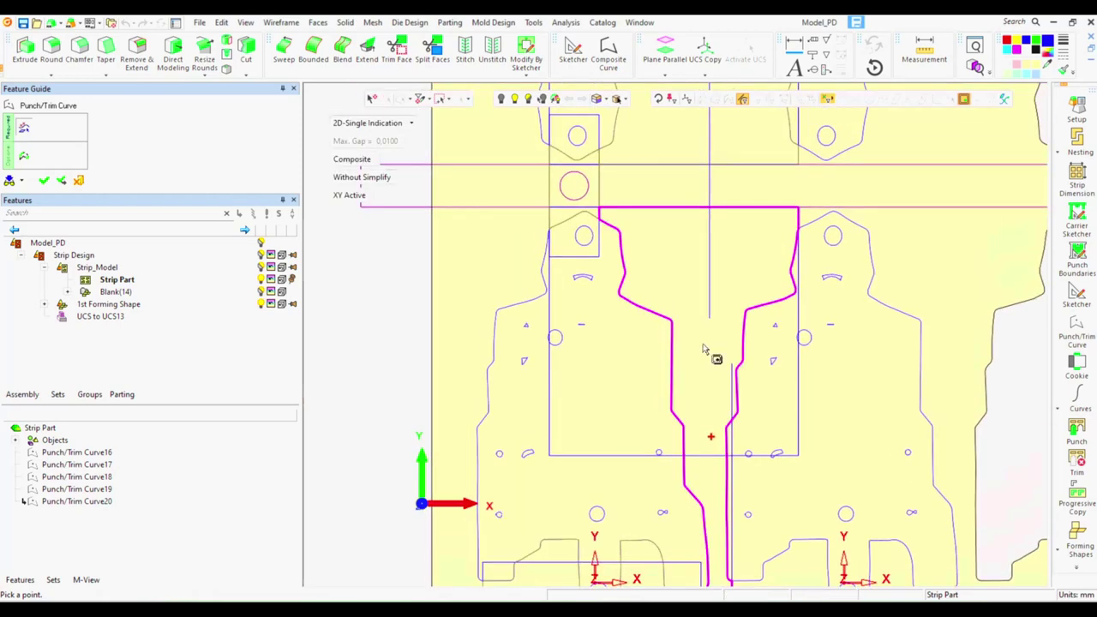
{"action": "left_click", "coordinate": [703, 349]}
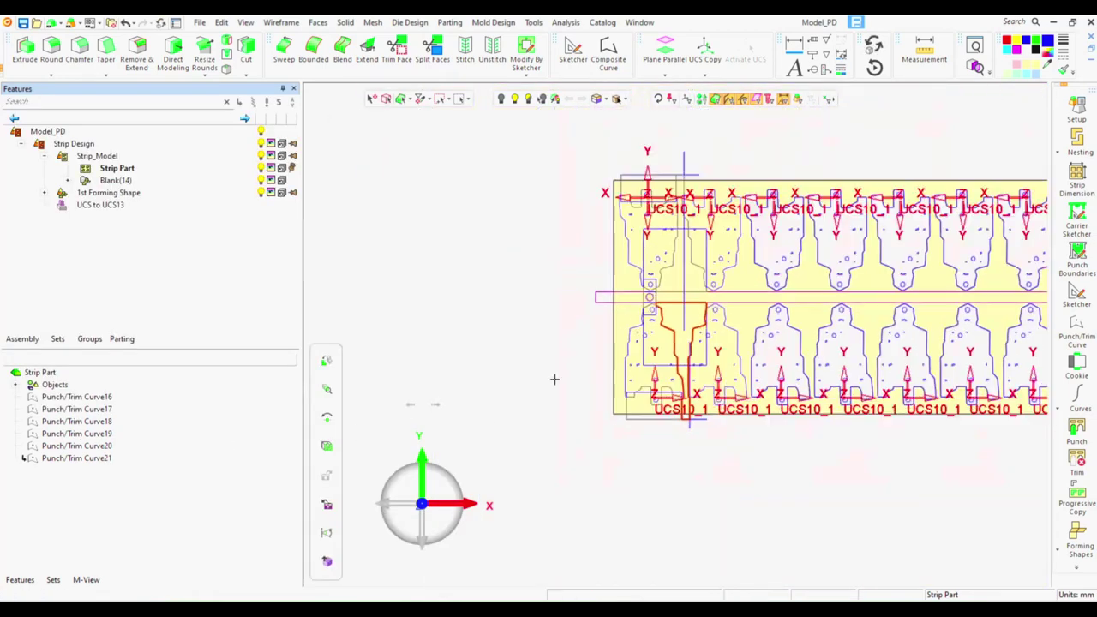
{"action": "left_click", "coordinate": [90, 398]}
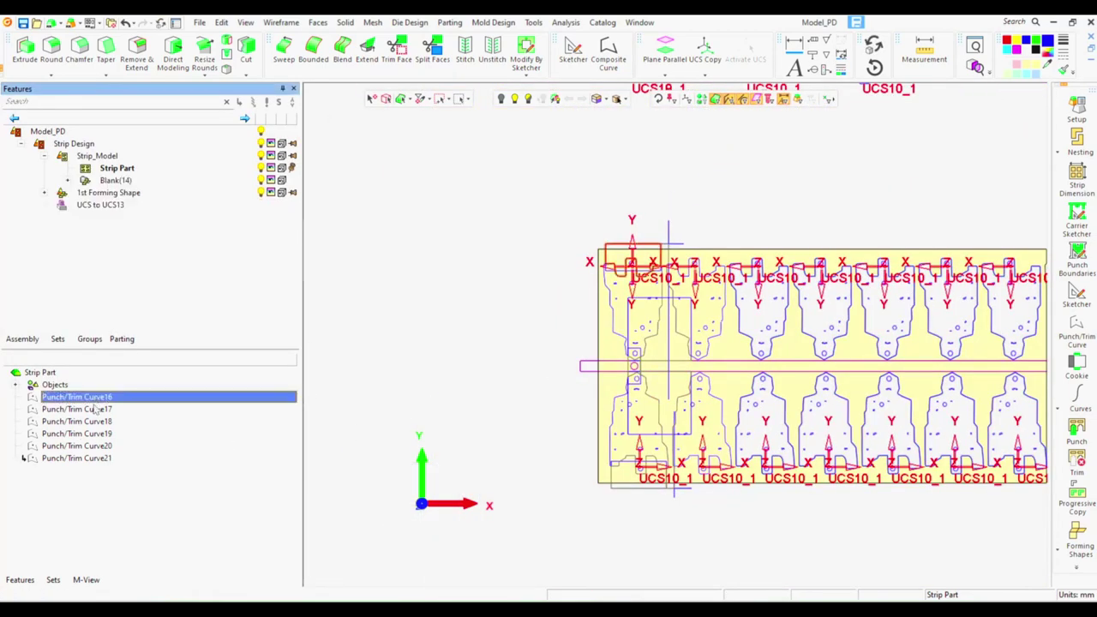
{"action": "left_click", "coordinate": [95, 410]}
{"action": "left_click", "coordinate": [92, 422]}
{"action": "left_click", "coordinate": [94, 433]}
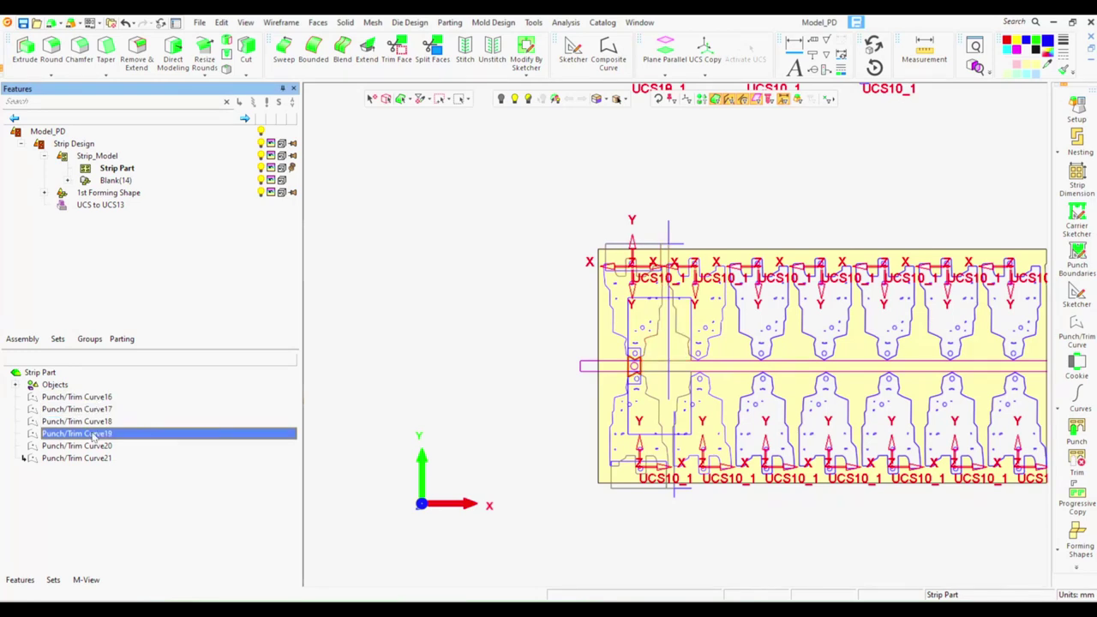
{"action": "right_click", "coordinate": [94, 434]}
{"action": "left_click", "coordinate": [252, 483]}
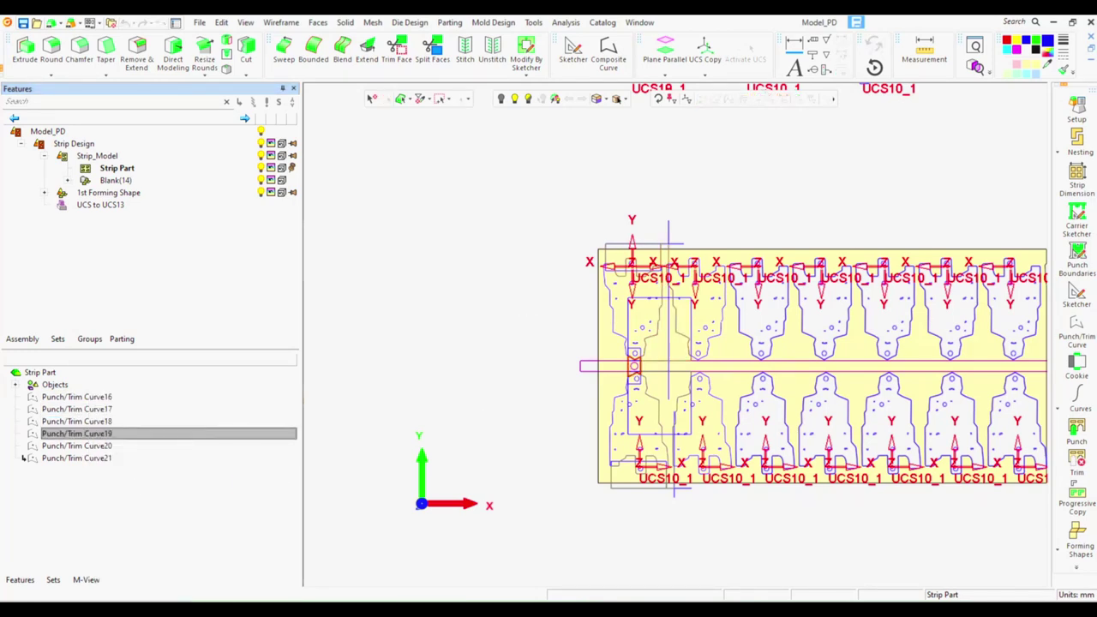
{"action": "left_click", "coordinate": [448, 421]}
{"action": "left_click", "coordinate": [90, 434]}
{"action": "left_click", "coordinate": [88, 447]}
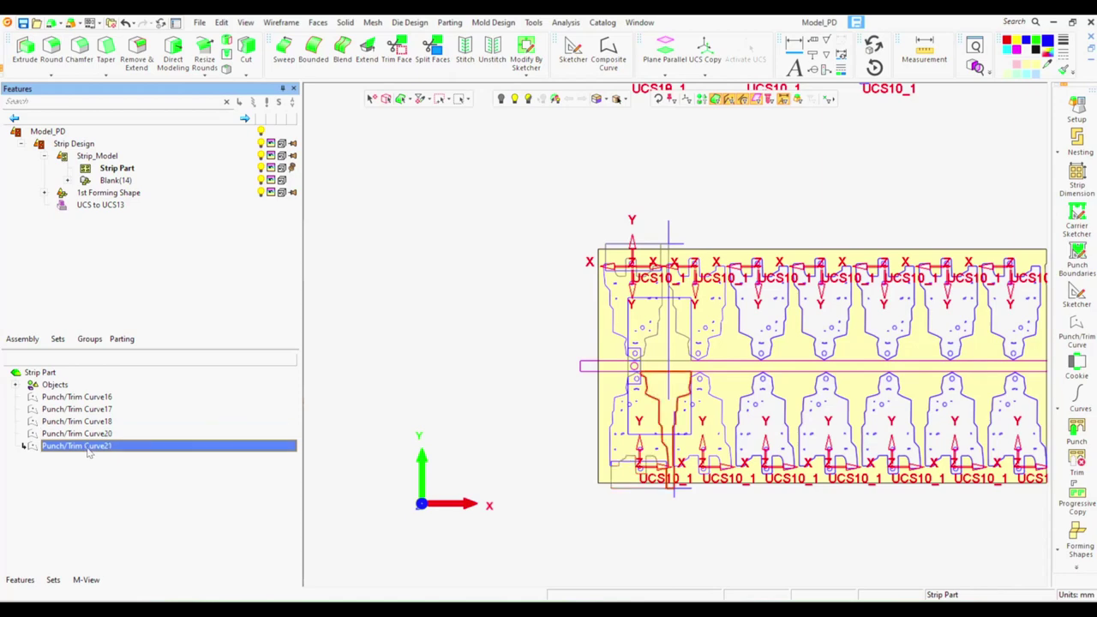
{"action": "left_click", "coordinate": [90, 421]}
{"action": "left_click", "coordinate": [90, 408]}
{"action": "left_click", "coordinate": [90, 397]}
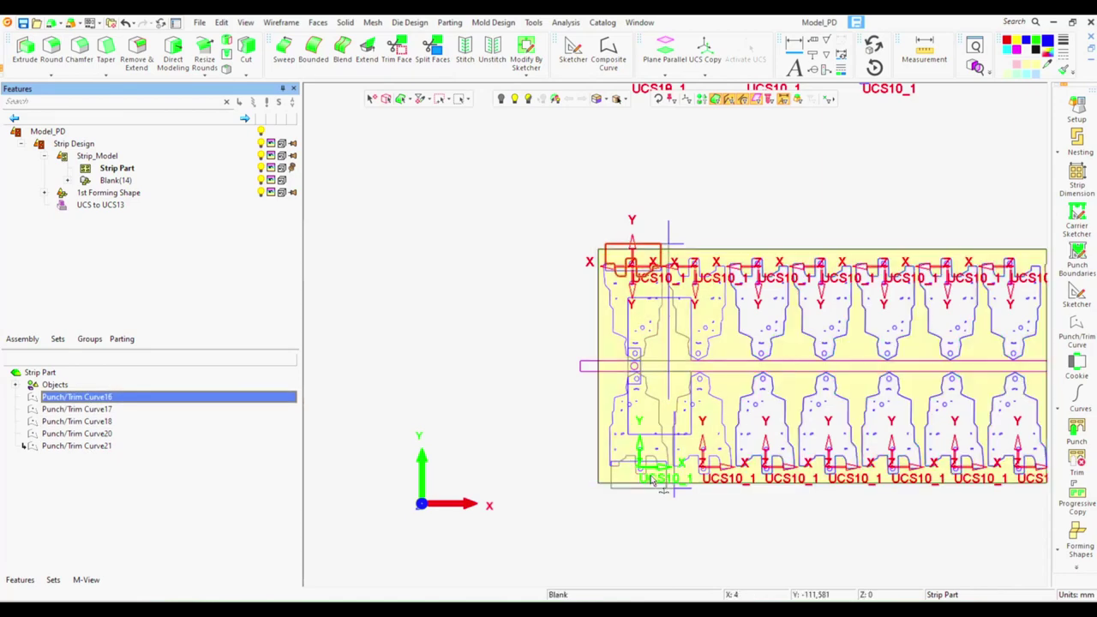
Create Cookie22 on the top-left punch contour in Extend mode with a 1.5 offset.
{"action": "middle_click_drag", "start_coordinate": [653, 482], "coordinate": [525, 455]}
{"action": "left_click", "coordinate": [1077, 367]}
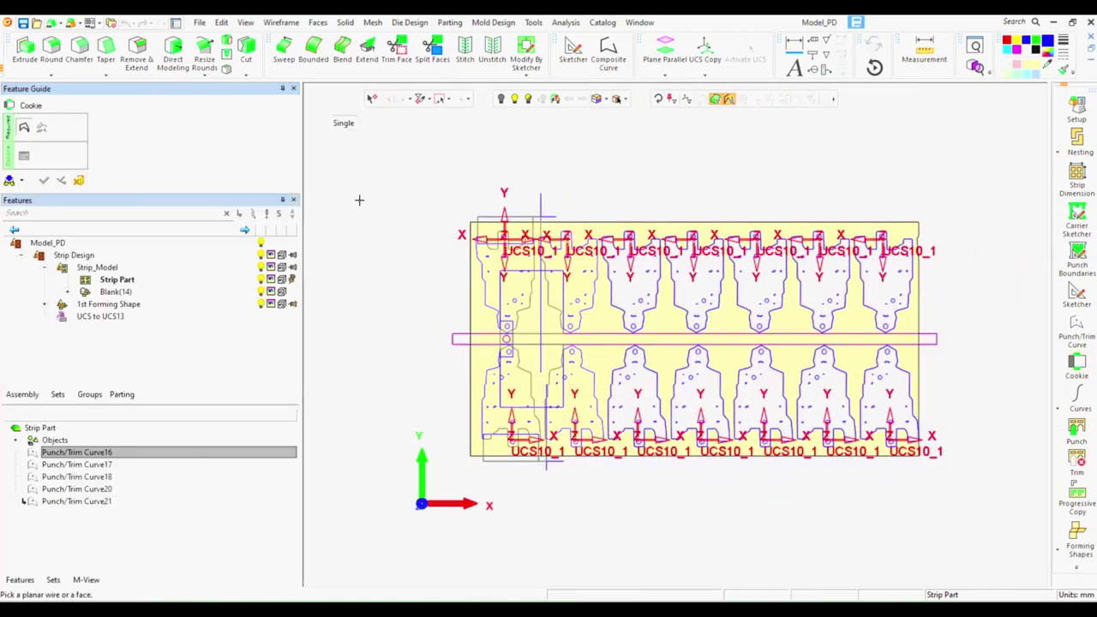
{"action": "scroll", "coordinate": [463, 240], "scroll_direction": "up", "scroll_amount": 5}
{"action": "scroll", "coordinate": [442, 267], "scroll_direction": "up", "scroll_amount": 2}
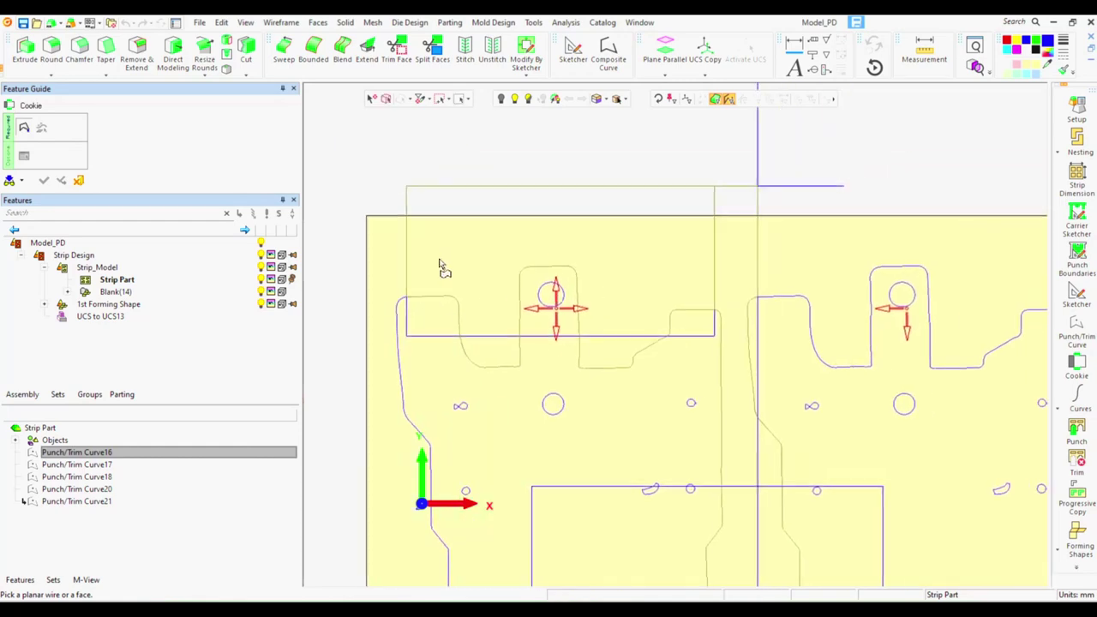
{"action": "left_click", "coordinate": [412, 218]}
{"action": "left_click", "coordinate": [380, 141]}
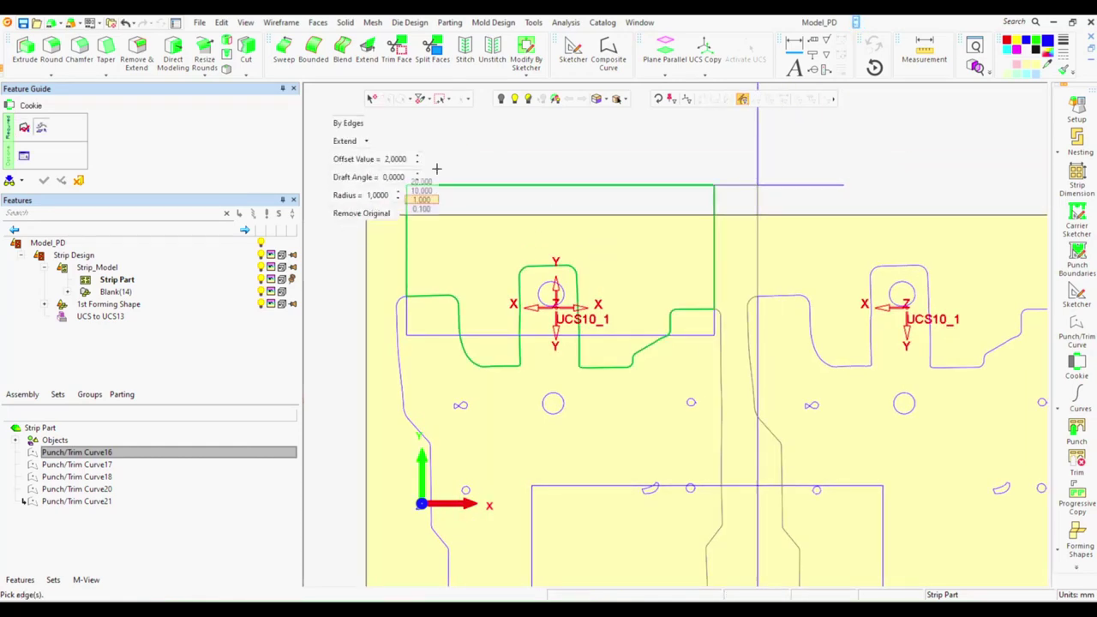
{"action": "type", "text": "5"}
{"action": "key", "text": "Return"}
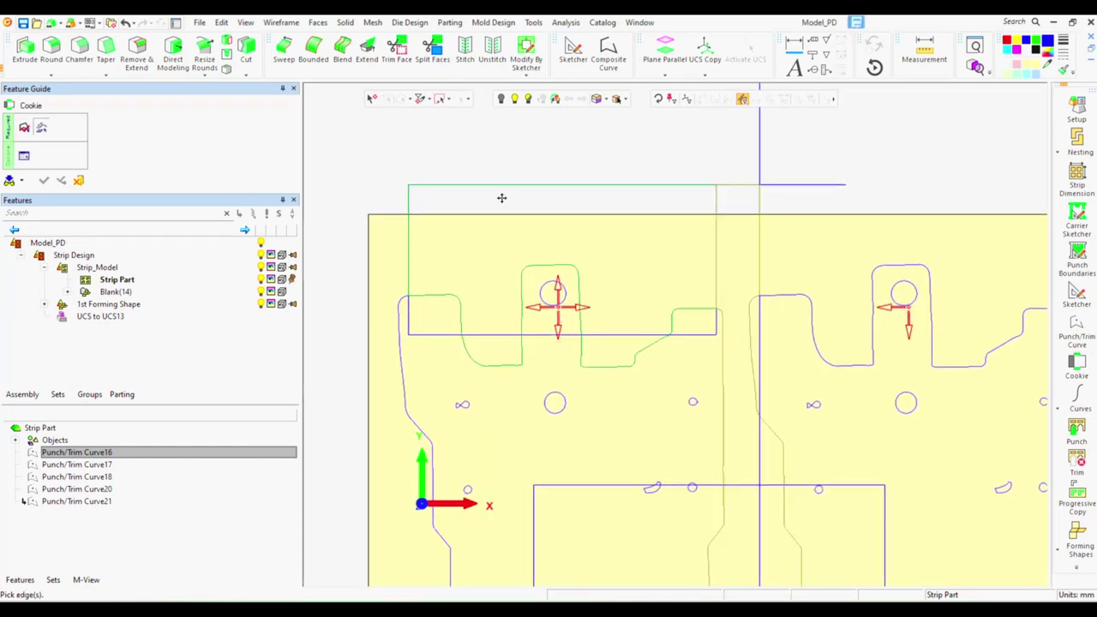
{"action": "right_click", "coordinate": [820, 189]}
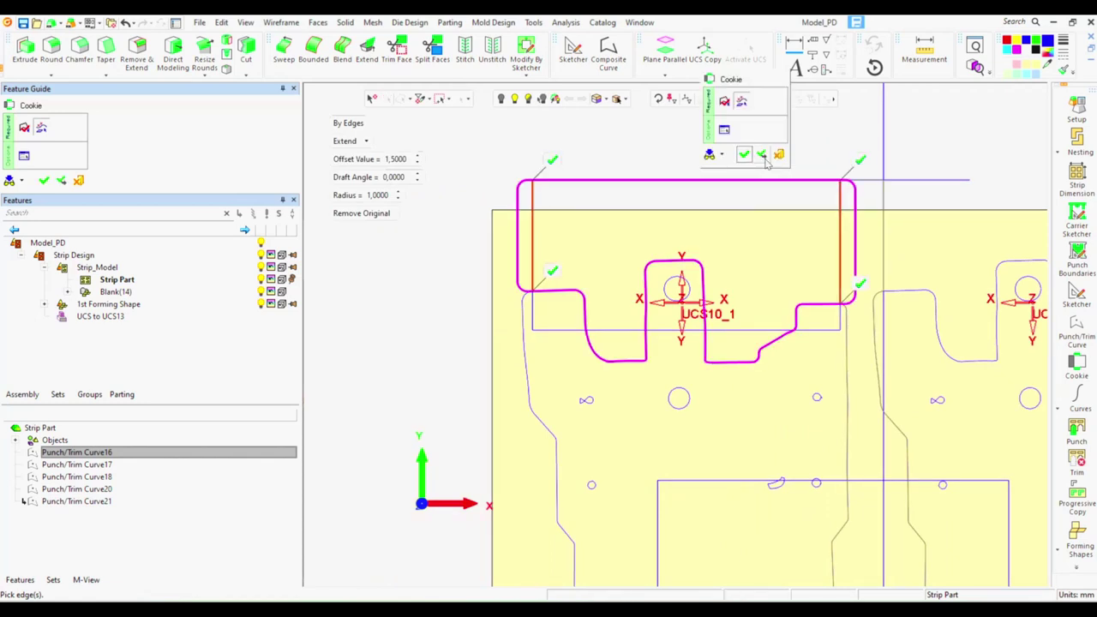
{"action": "left_click", "coordinate": [710, 154]}
Create Cookie23 by extending two edges of the next punch contour.
{"action": "left_click", "coordinate": [886, 238]}
{"action": "left_click", "coordinate": [849, 239]}
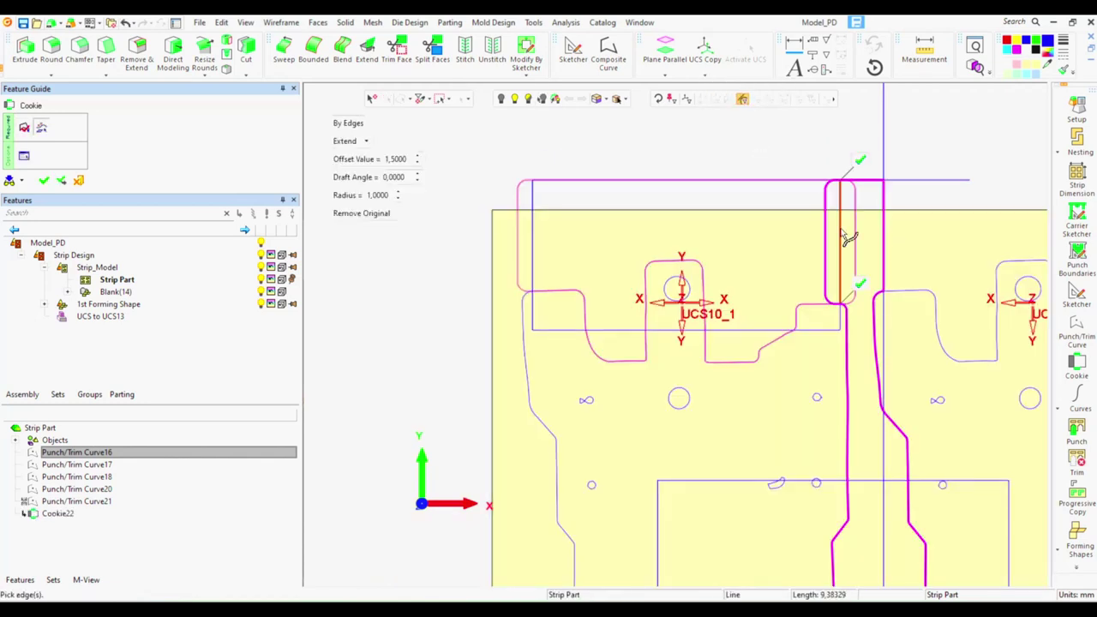
{"action": "left_click", "coordinate": [888, 237]}
{"action": "right_click", "coordinate": [942, 238]}
{"action": "left_click", "coordinate": [945, 238]}
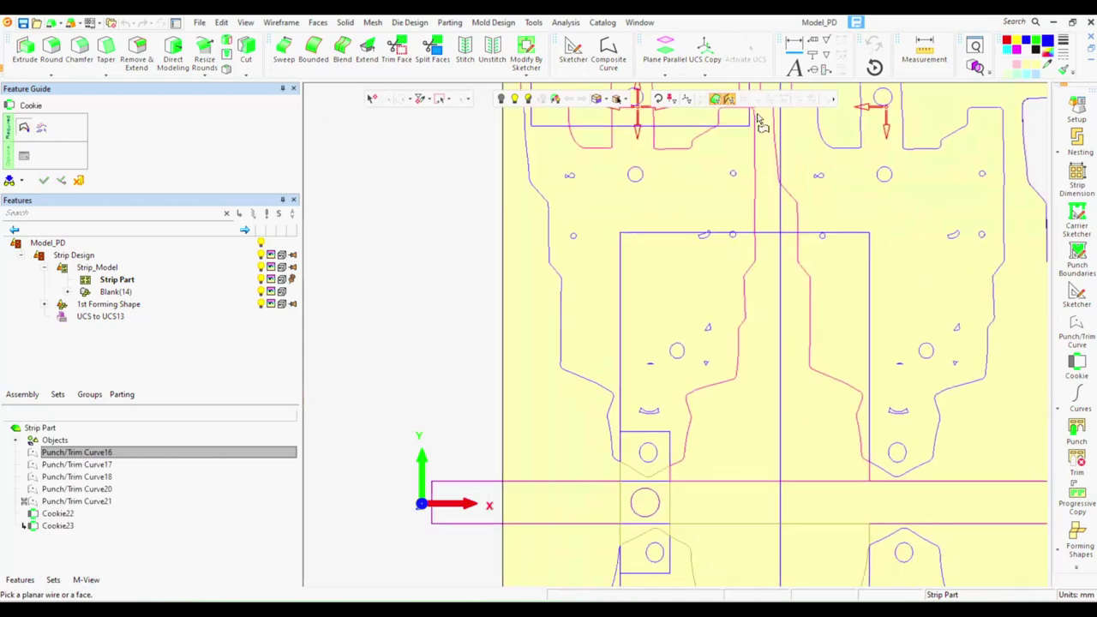
Create Cookie24 on the contour beside the pilot hole with a 0.7 offset.
{"action": "scroll", "coordinate": [657, 318], "scroll_direction": "up", "scroll_amount": 3}
{"action": "scroll", "coordinate": [796, 343], "scroll_direction": "up", "scroll_amount": 2}
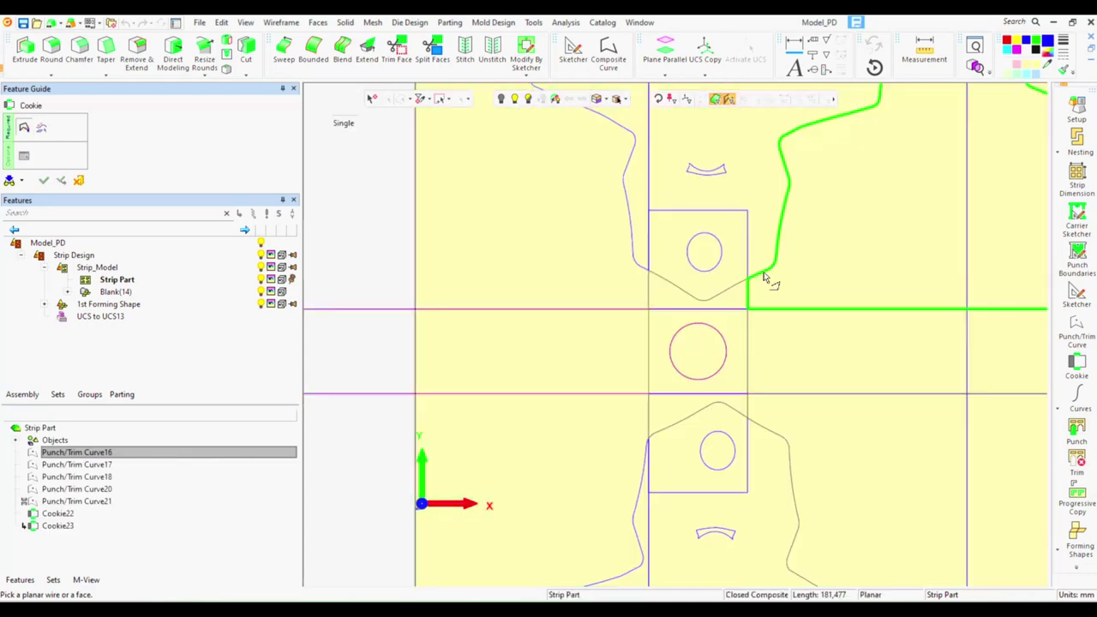
{"action": "left_click", "coordinate": [765, 277]}
{"action": "key", "text": "Return"}
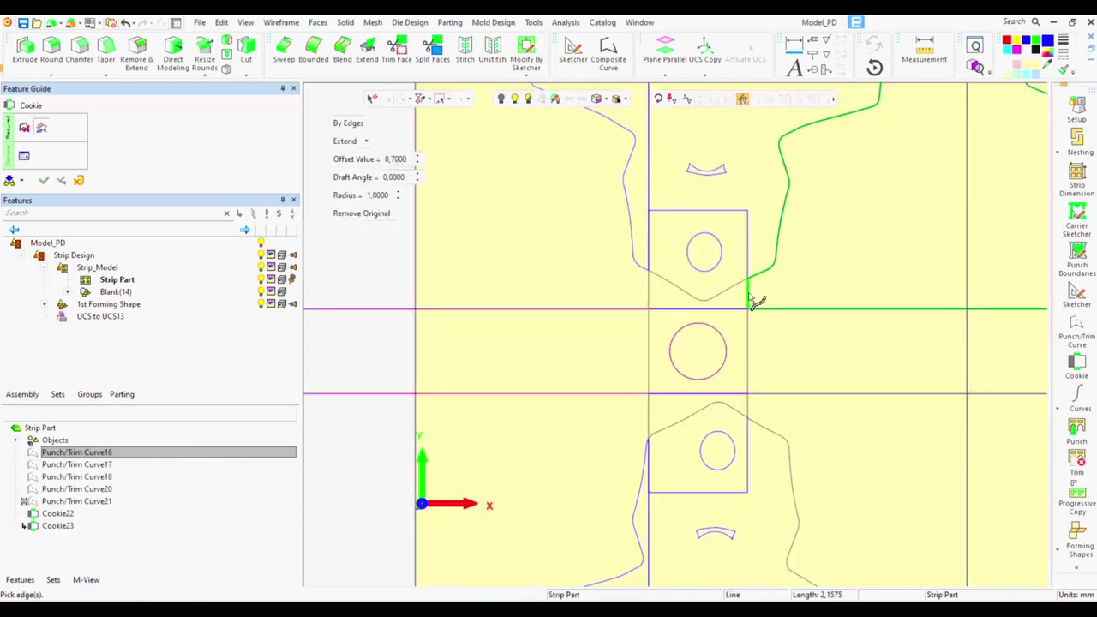
{"action": "left_click", "coordinate": [754, 283]}
{"action": "middle_click_drag", "start_coordinate": [757, 292], "coordinate": [374, 300]}
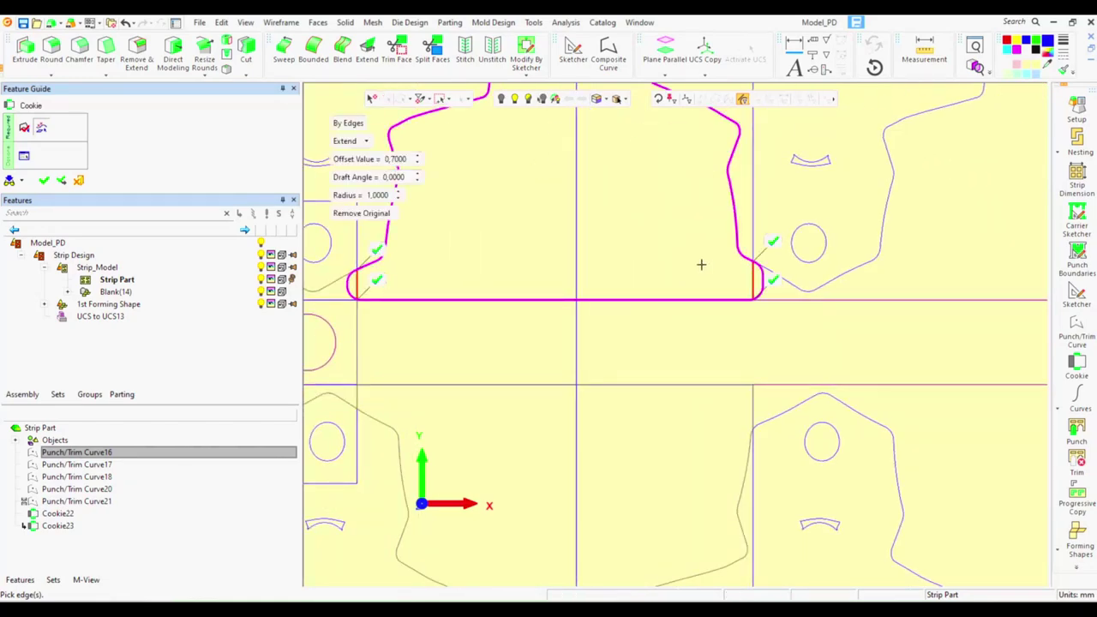
{"action": "right_click", "coordinate": [701, 264]}
{"action": "left_click", "coordinate": [708, 264]}
Create Cookie25 by extending the lower contour's edges.
{"action": "middle_click_drag", "start_coordinate": [357, 392], "coordinate": [578, 324]}
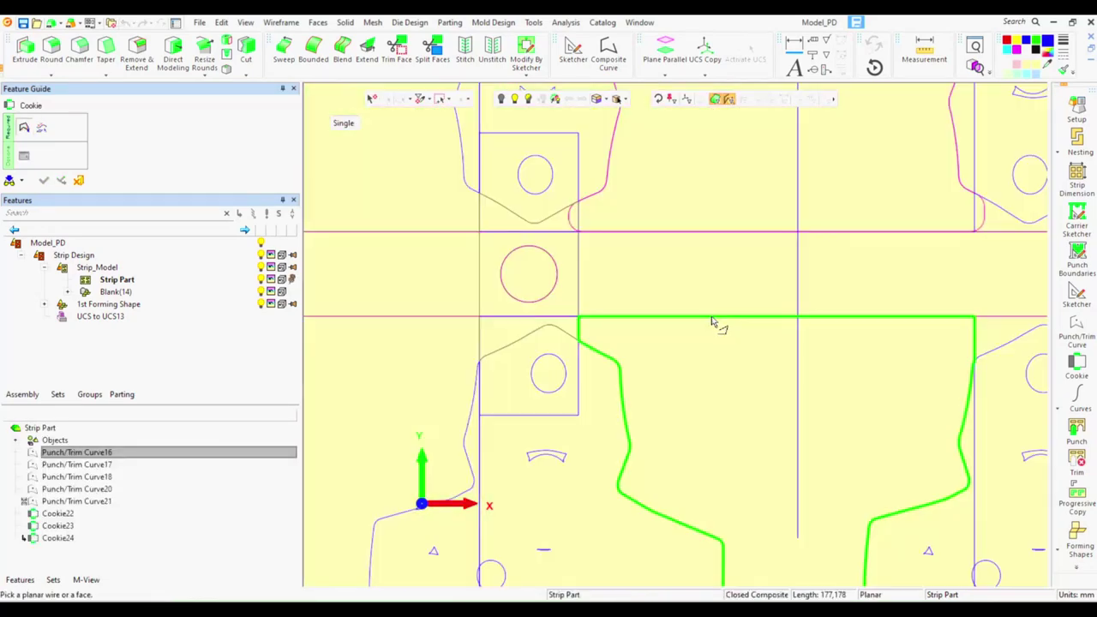
{"action": "left_click", "coordinate": [579, 324]}
{"action": "right_click", "coordinate": [913, 349]}
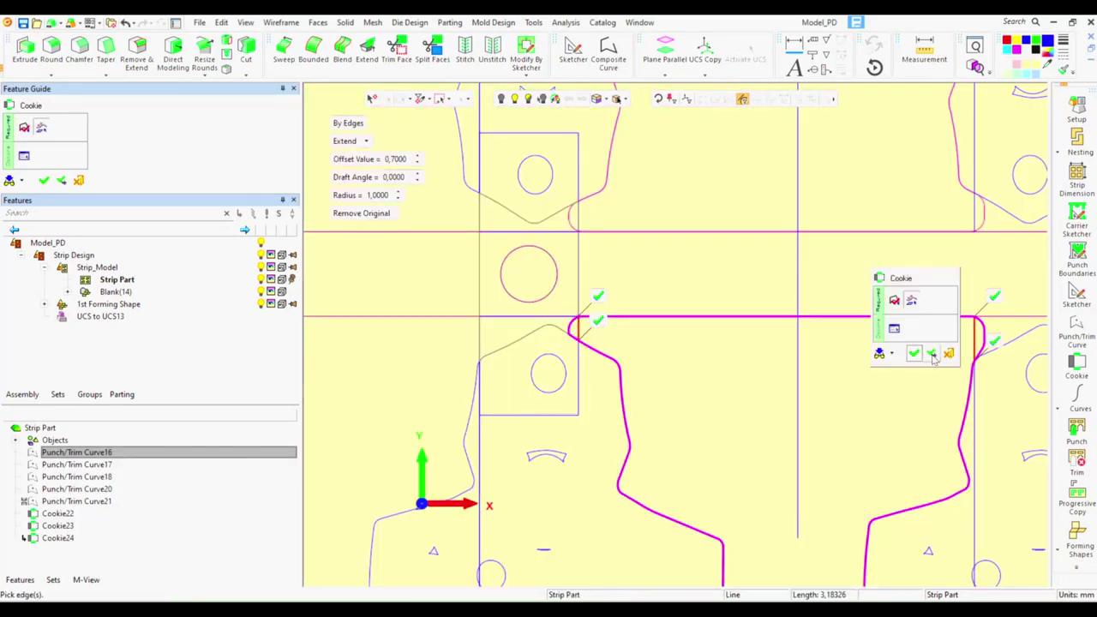
{"action": "left_click", "coordinate": [913, 352]}
Create Cookie26 around the pilot hole contour at 1.5 offset, extending opposite edges.
{"action": "left_click", "coordinate": [579, 246]}
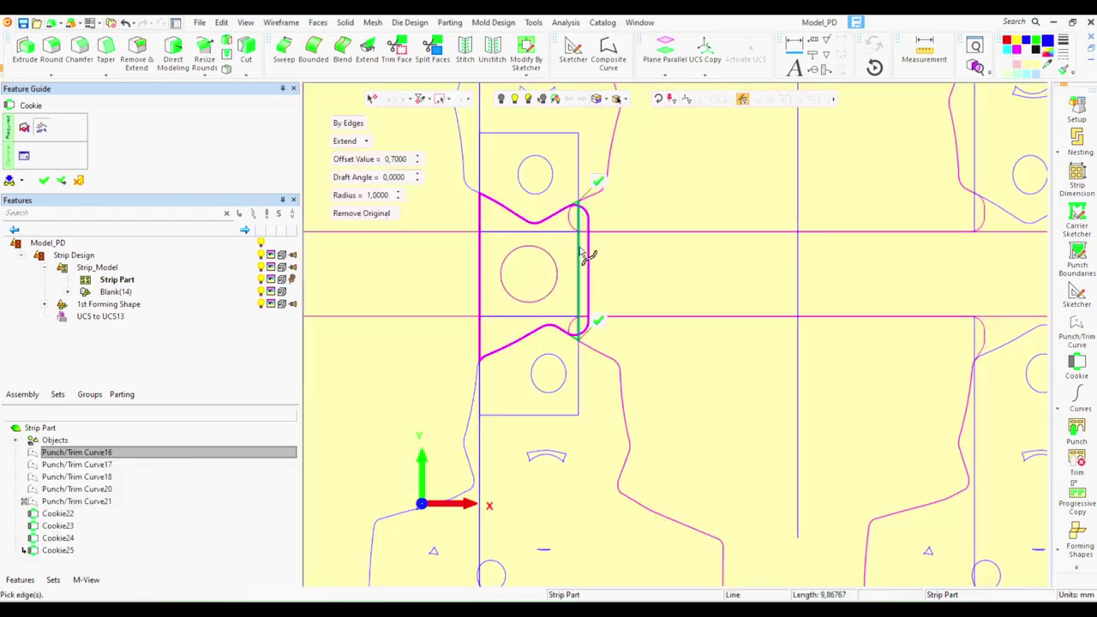
{"action": "left_click", "coordinate": [124, 23]}
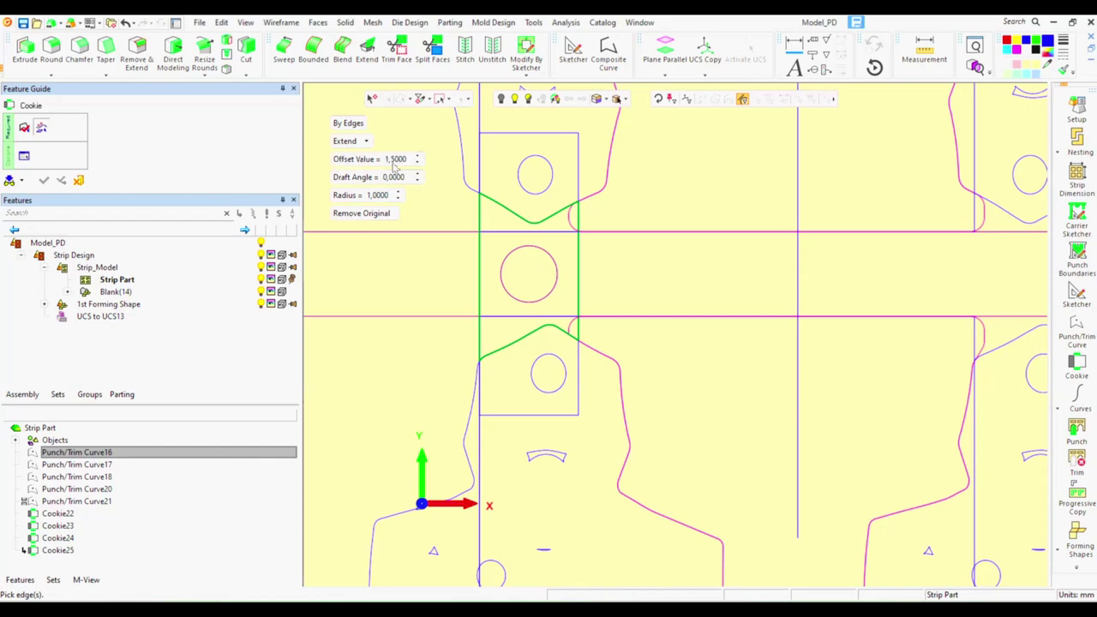
{"action": "left_click", "coordinate": [581, 261]}
{"action": "left_click", "coordinate": [487, 222]}
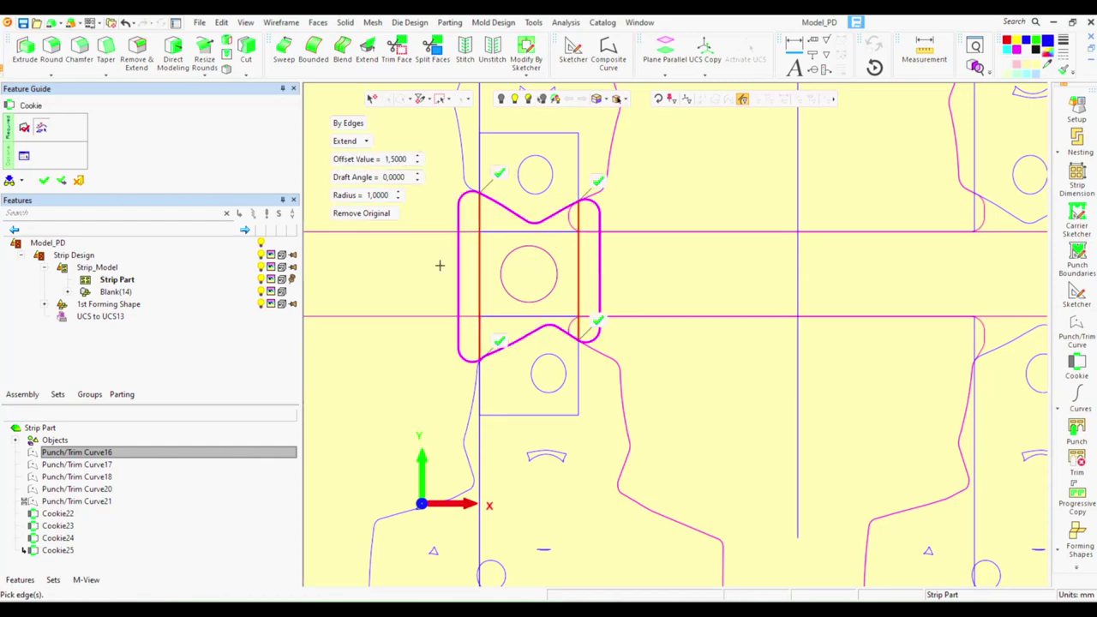
{"action": "right_click", "coordinate": [440, 265]}
{"action": "left_click", "coordinate": [440, 263]}
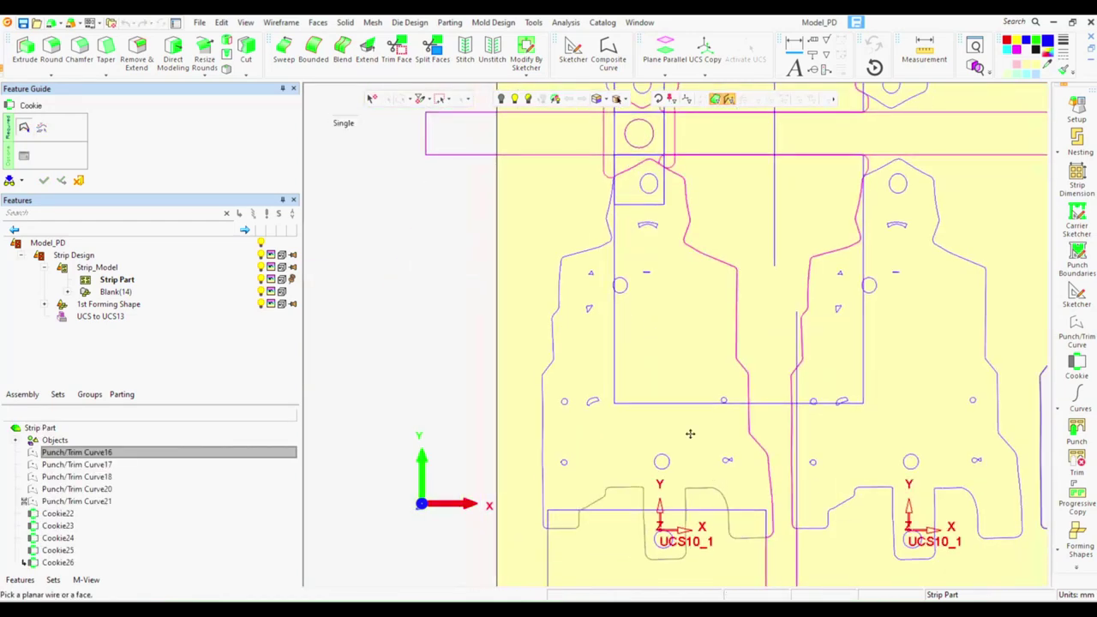
Create Cookie27 near the bottom station and Cookie28 on the bottom-left contour.
{"action": "left_click", "coordinate": [649, 328]}
{"action": "left_click", "coordinate": [706, 308]}
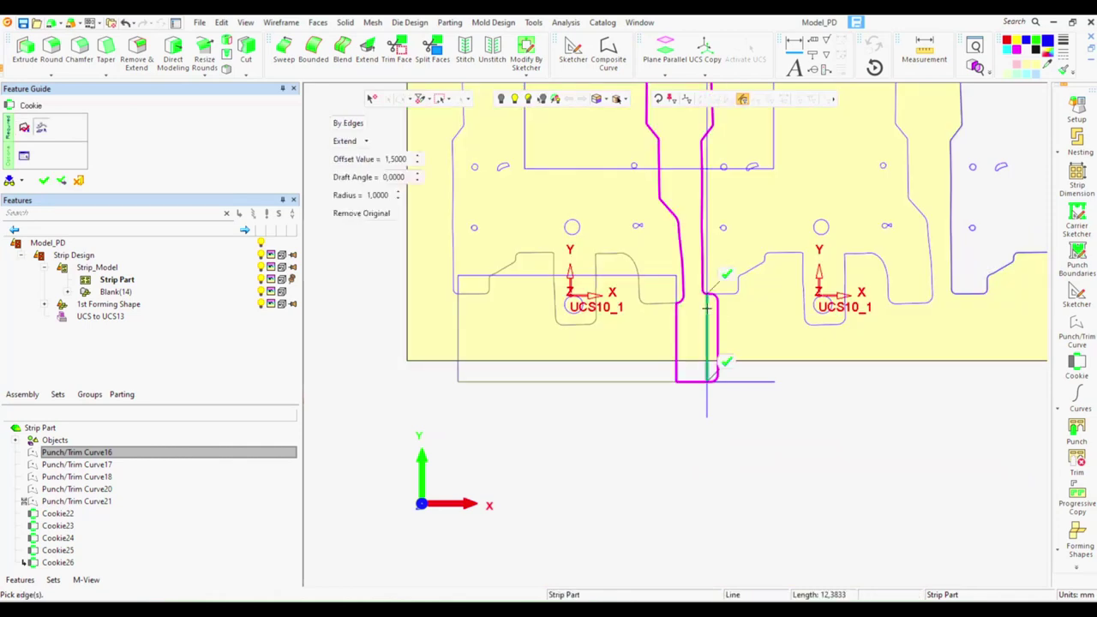
{"action": "middle_click", "coordinate": [636, 327]}
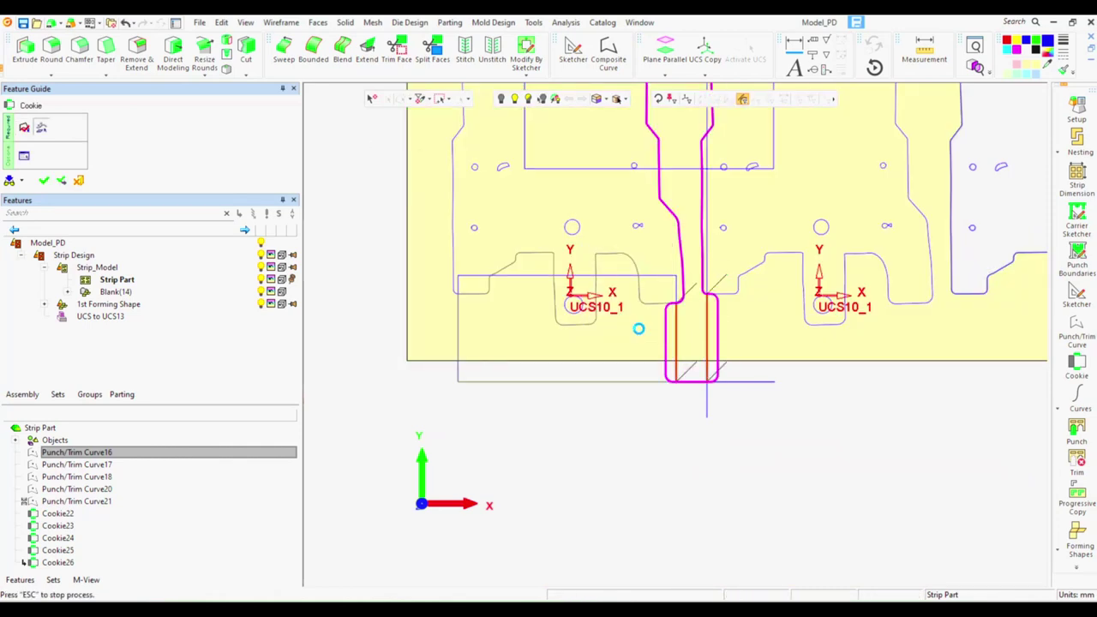
{"action": "left_click", "coordinate": [459, 316]}
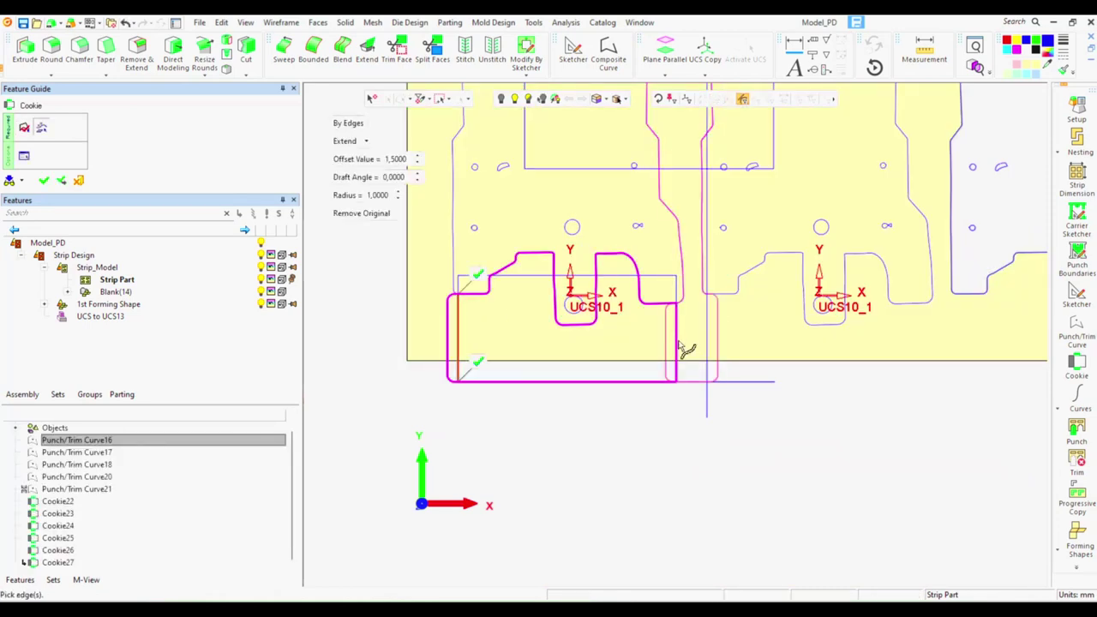
{"action": "right_click", "coordinate": [636, 431]}
{"action": "left_click", "coordinate": [631, 429]}
Punch the left trim contour out of the strip.
{"action": "scroll", "coordinate": [724, 330], "scroll_direction": "down", "scroll_amount": 3}
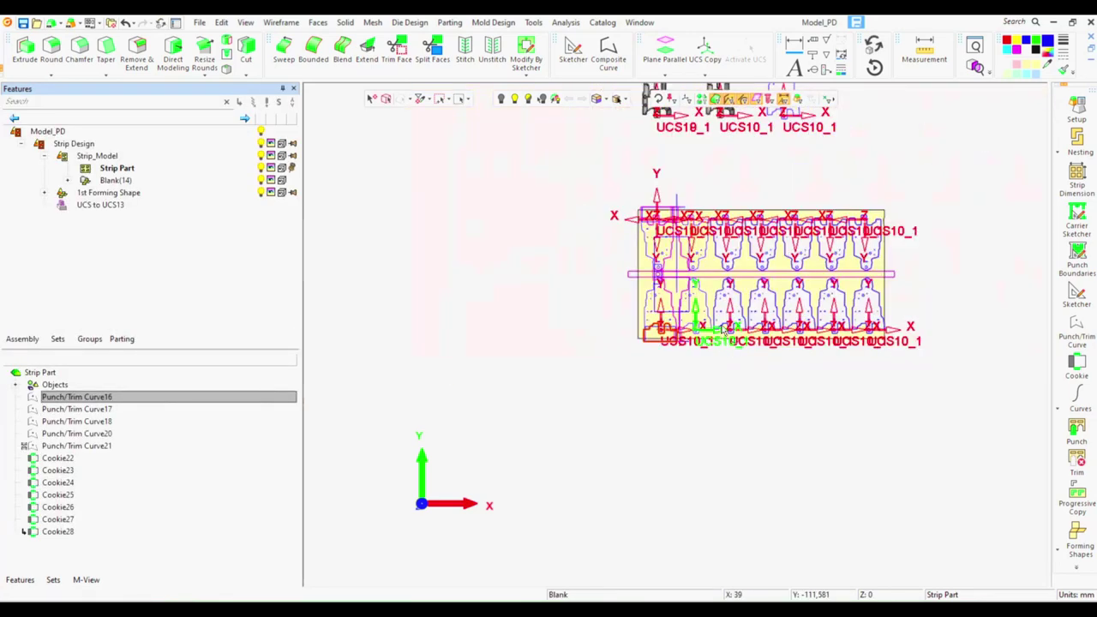
{"action": "scroll", "coordinate": [643, 326], "scroll_direction": "up", "scroll_amount": 2}
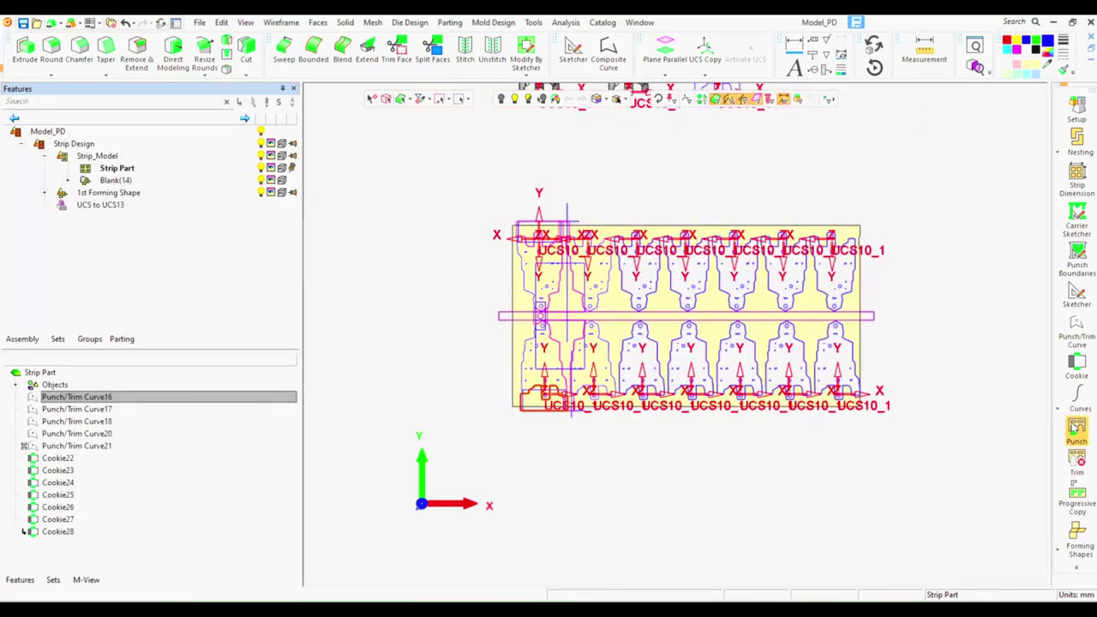
{"action": "left_click", "coordinate": [1076, 429]}
{"action": "scroll", "coordinate": [571, 227], "scroll_direction": "up", "scroll_amount": 3}
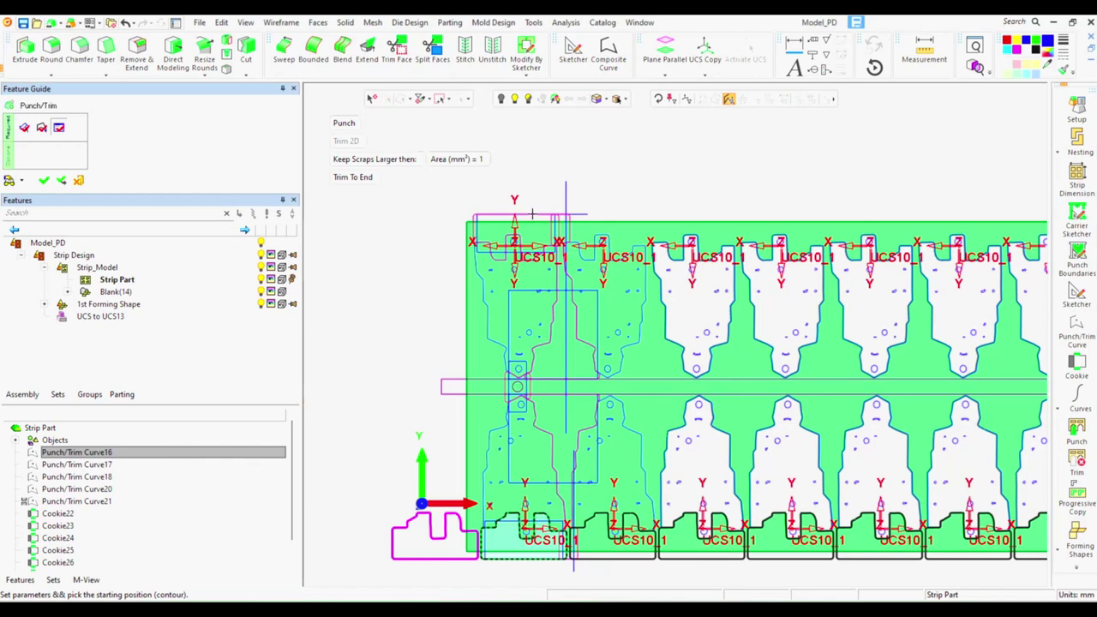
{"action": "left_click", "coordinate": [502, 225]}
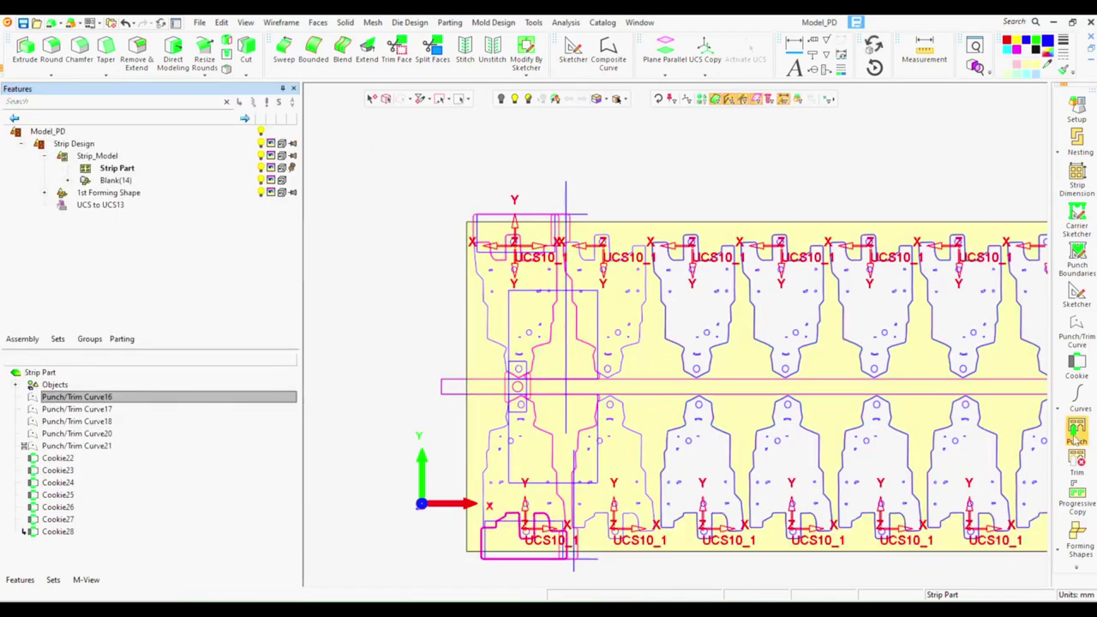
{"action": "left_click", "coordinate": [497, 218]}
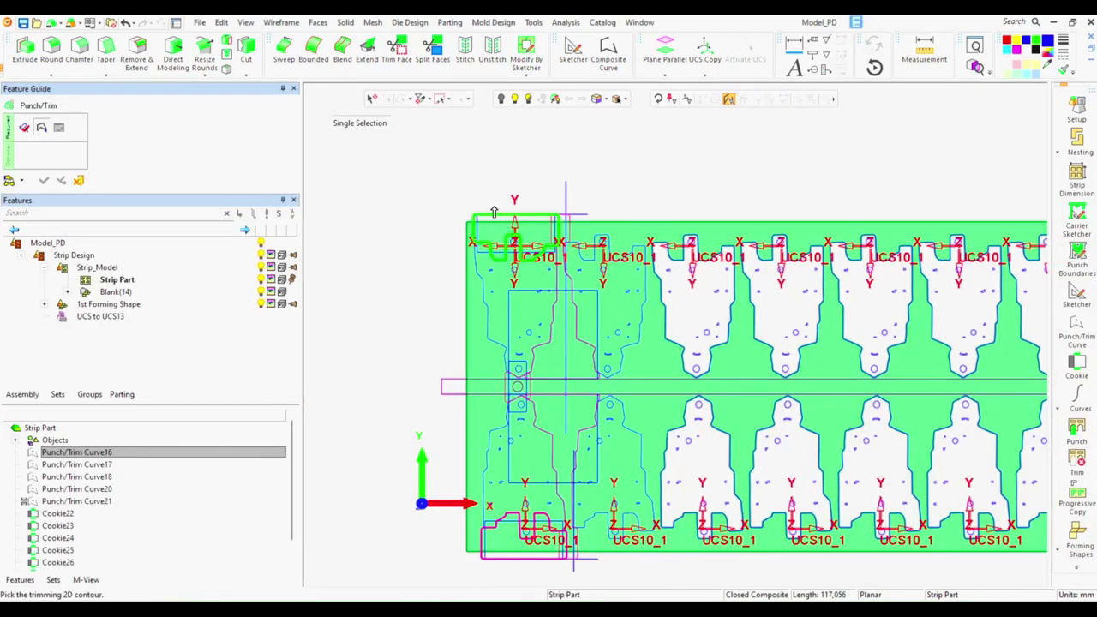
{"action": "middle_click", "coordinate": [494, 211]}
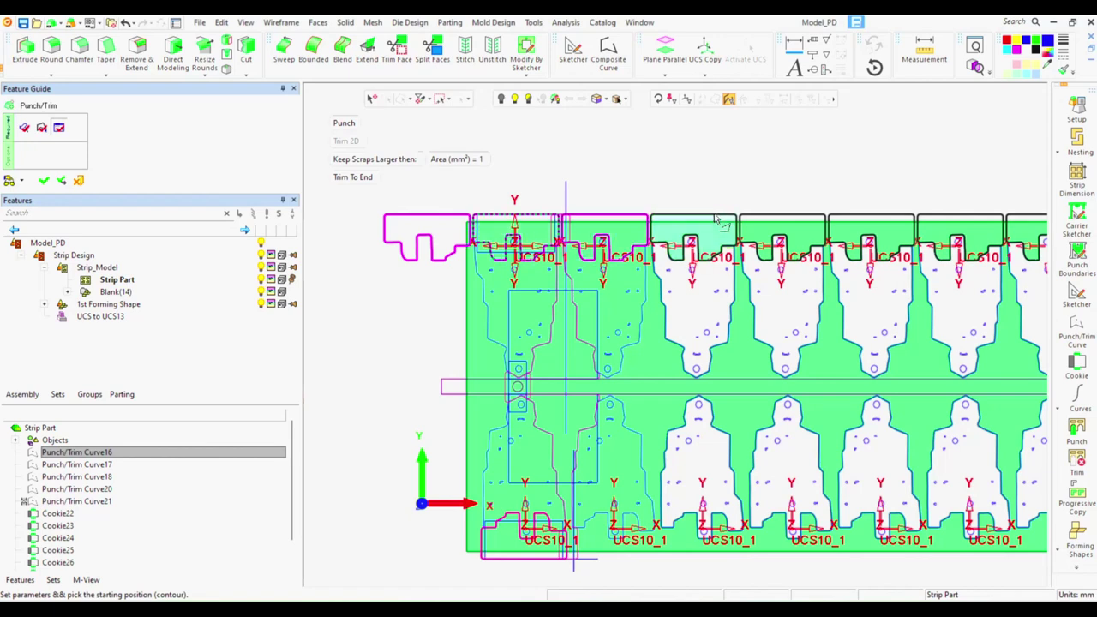
{"action": "right_click", "coordinate": [698, 183]}
{"action": "left_click", "coordinate": [717, 183]}
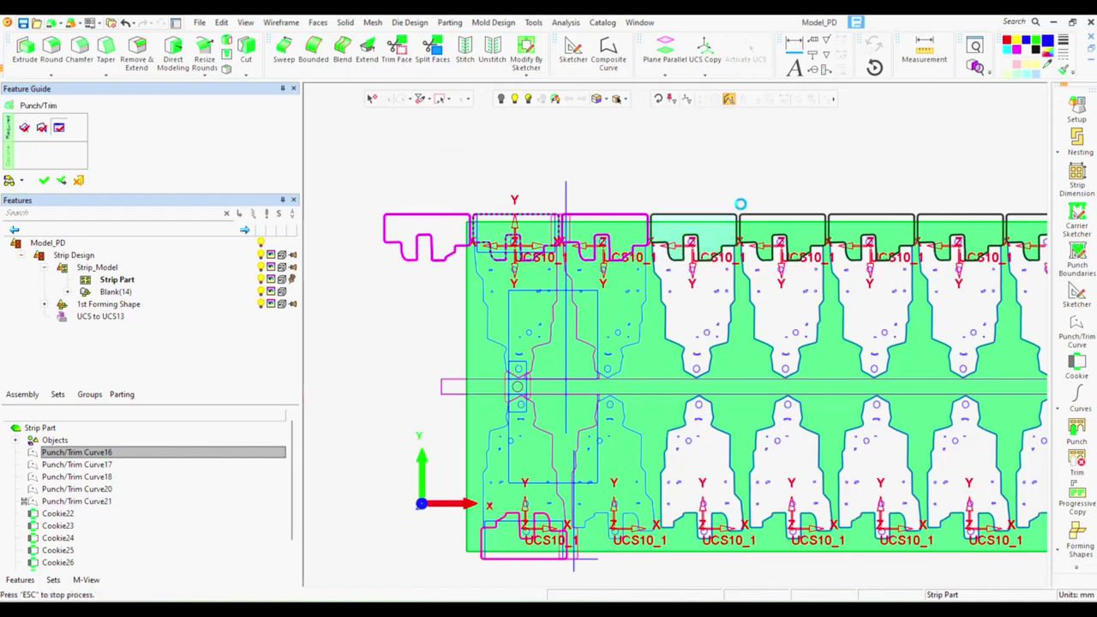
Punch the next, bottom and left-side trimming contours out of the strip.
{"action": "scroll", "coordinate": [740, 203], "scroll_direction": "up", "scroll_amount": 2}
{"action": "scroll", "coordinate": [740, 203], "scroll_direction": "down", "scroll_amount": 4}
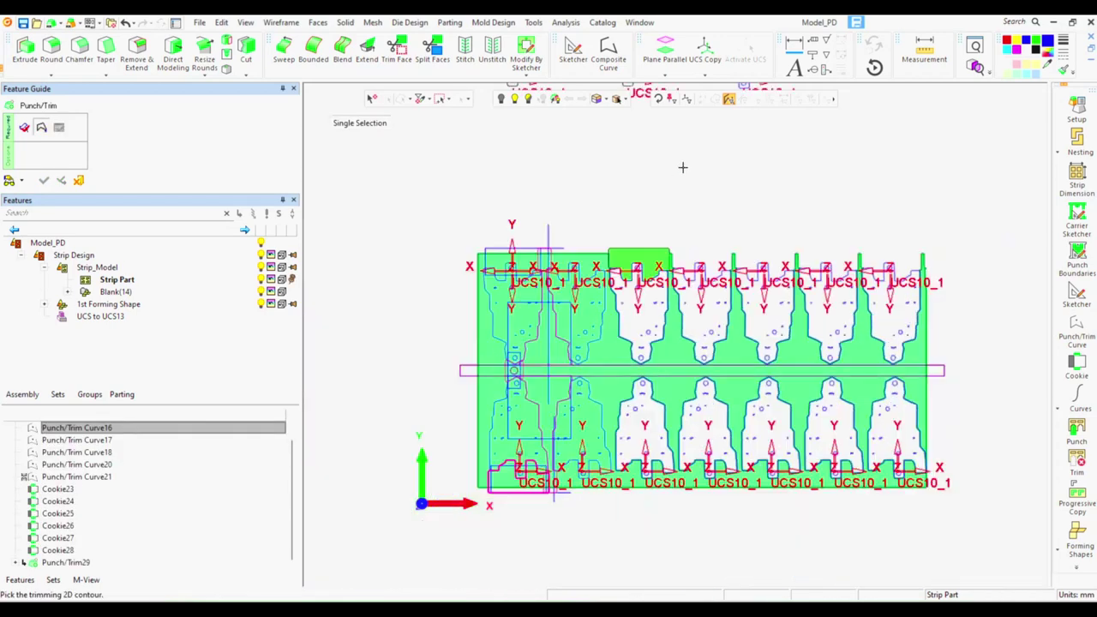
{"action": "scroll", "coordinate": [611, 250], "scroll_direction": "up", "scroll_amount": 1}
{"action": "scroll", "coordinate": [611, 249], "scroll_direction": "up", "scroll_amount": 1}
{"action": "left_click", "coordinate": [494, 175]}
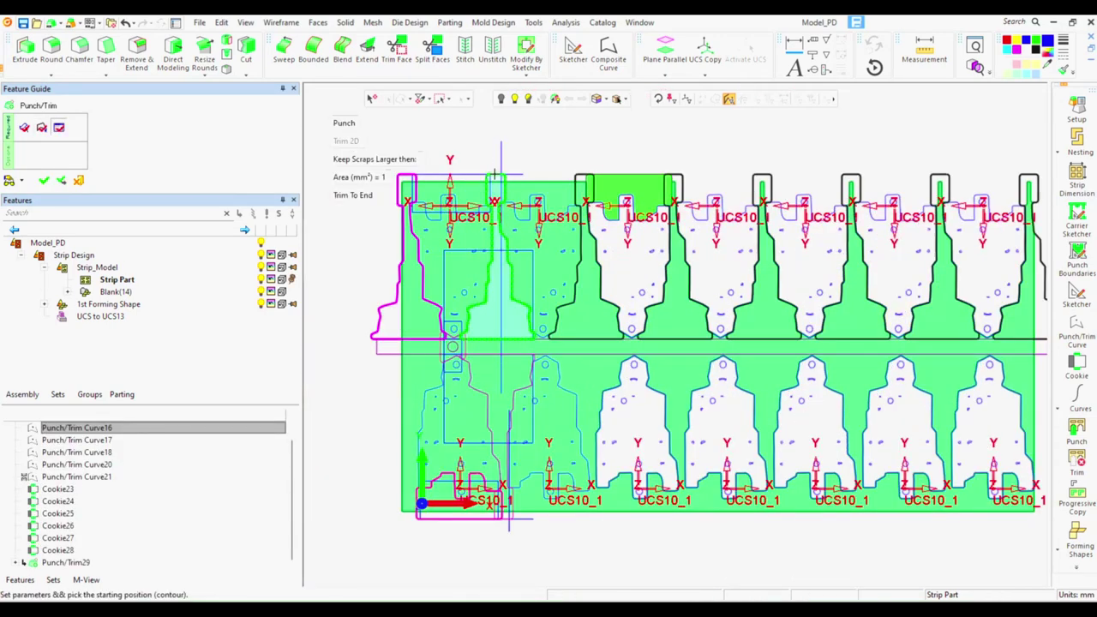
{"action": "left_click", "coordinate": [759, 163]}
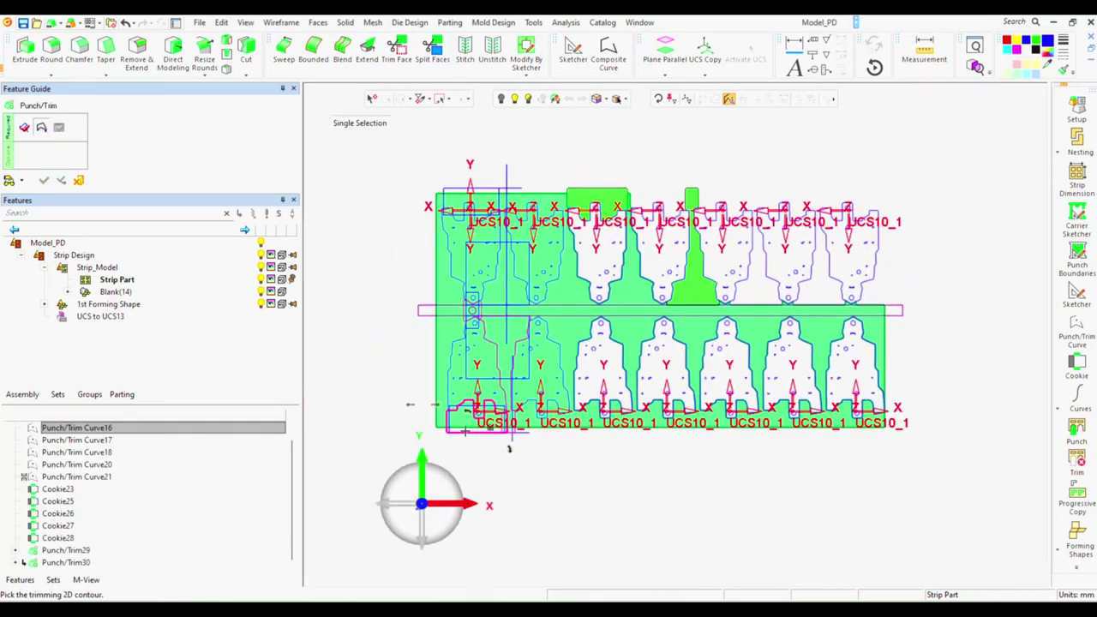
{"action": "left_click", "coordinate": [509, 447]}
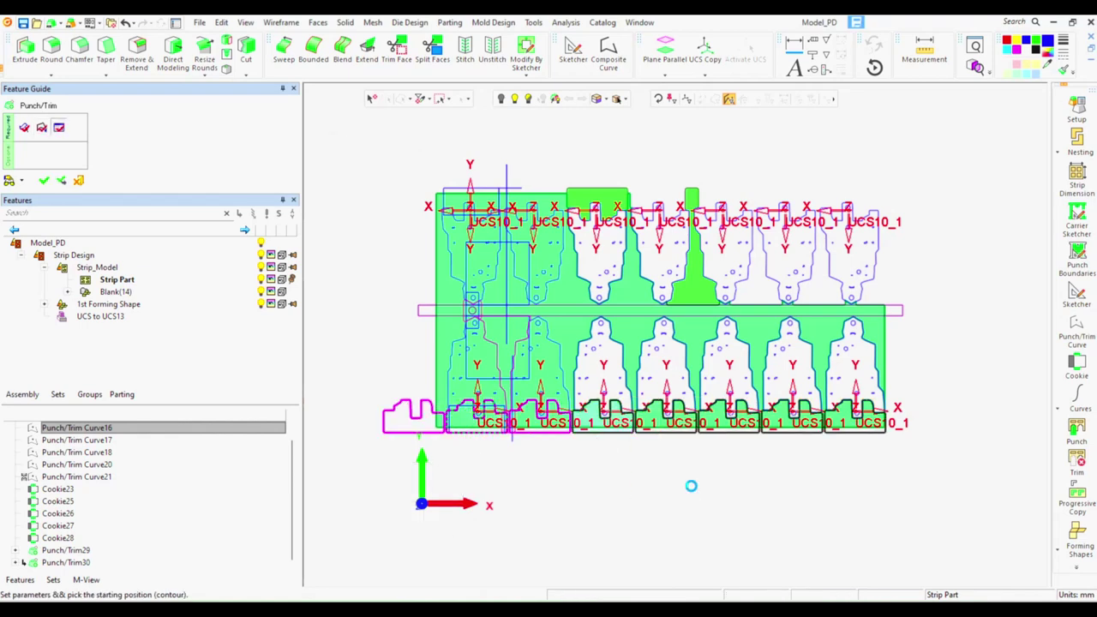
{"action": "left_click", "coordinate": [495, 351]}
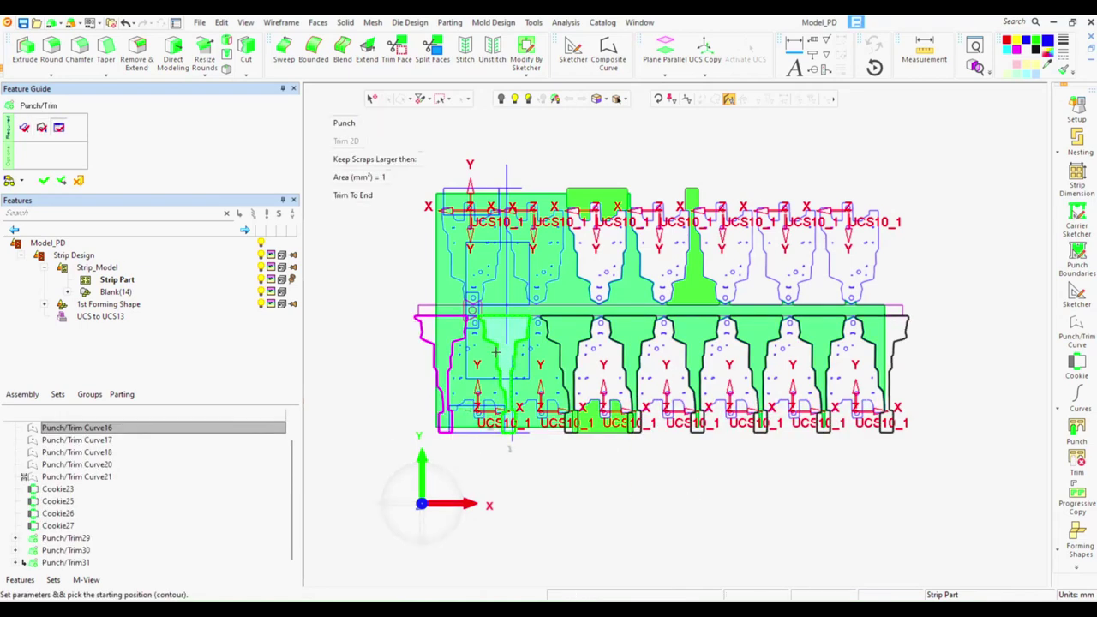
{"action": "left_click", "coordinate": [709, 346]}
{"action": "left_click", "coordinate": [727, 463]}
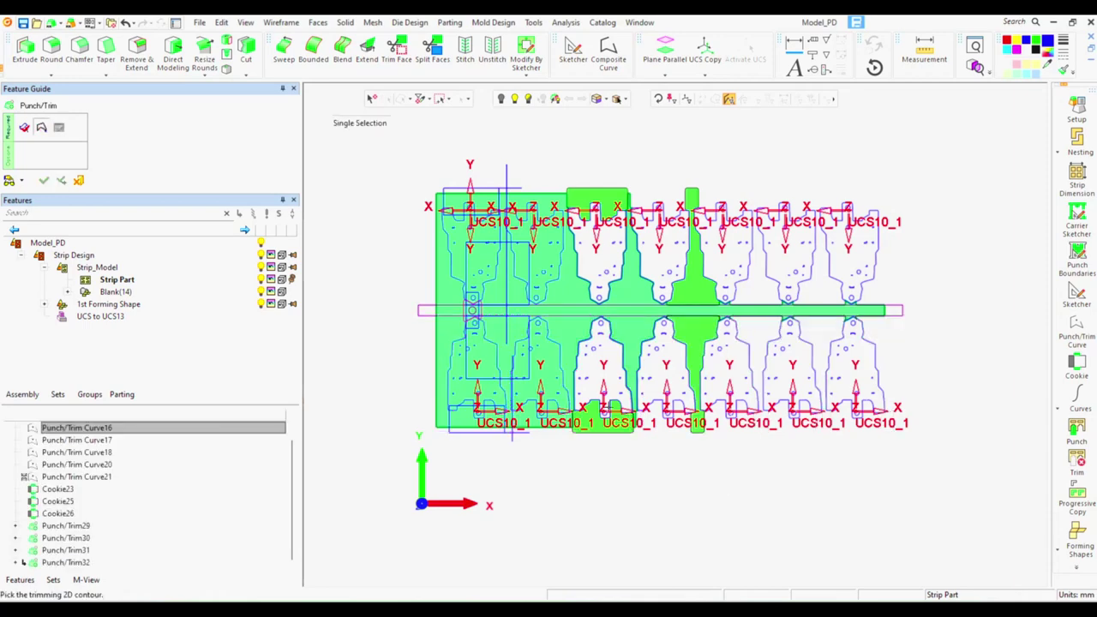
Punch the bow-tie notch contour along the carrier strip.
{"action": "scroll", "coordinate": [491, 319], "scroll_direction": "up", "scroll_amount": 3}
{"action": "left_click", "coordinate": [470, 299]}
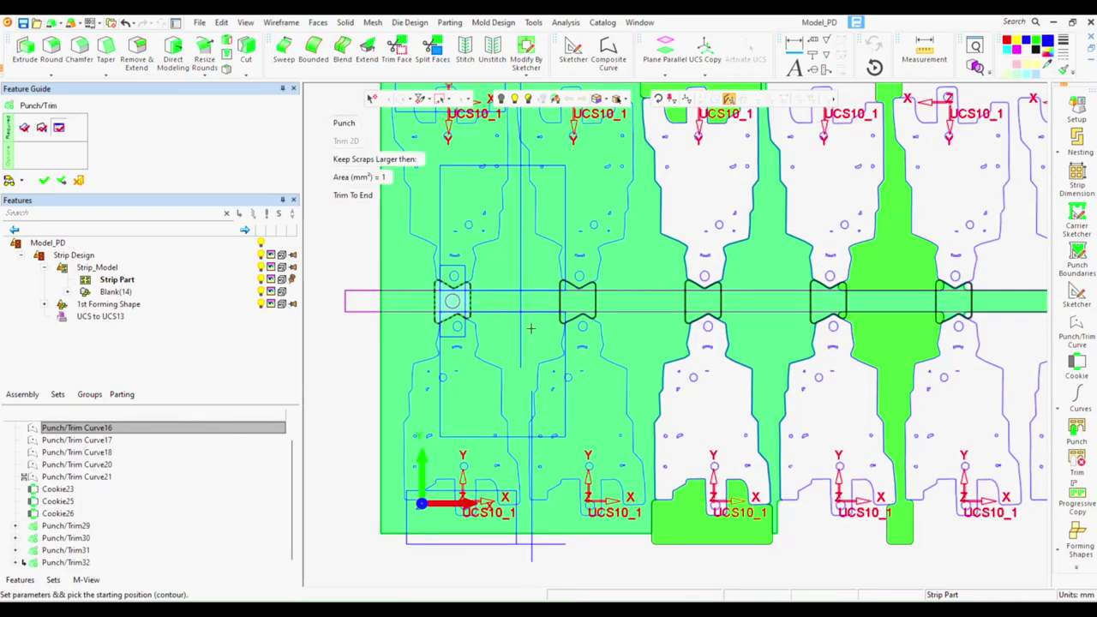
{"action": "scroll", "coordinate": [835, 335], "scroll_direction": "down", "scroll_amount": 2}
{"action": "right_click", "coordinate": [905, 380]}
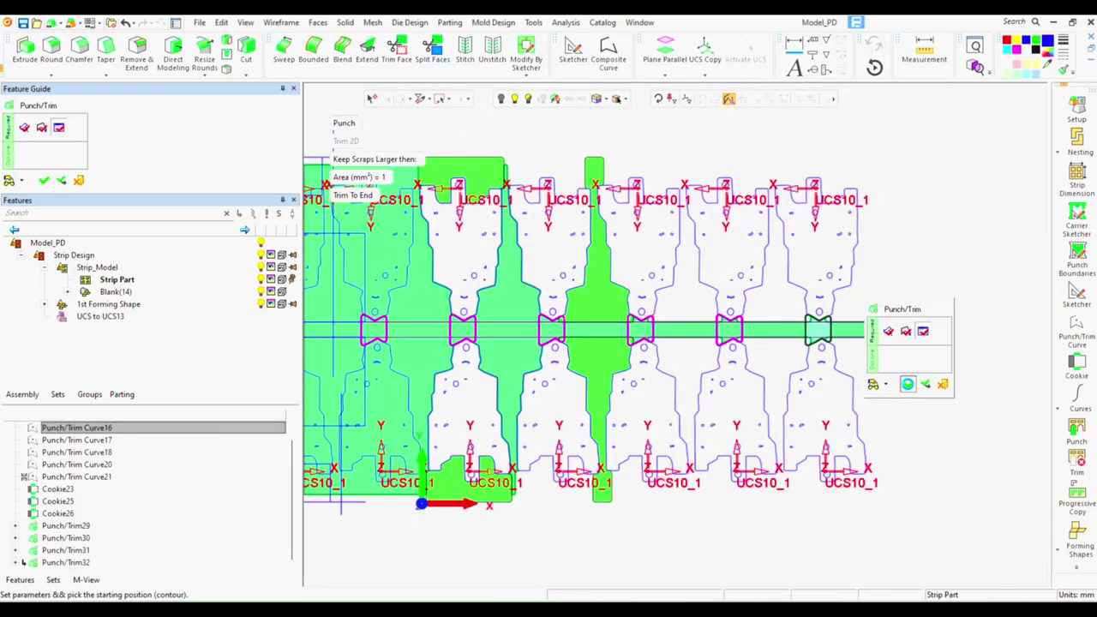
{"action": "left_click", "coordinate": [908, 385]}
{"action": "scroll", "coordinate": [896, 273], "scroll_direction": "down", "scroll_amount": 2}
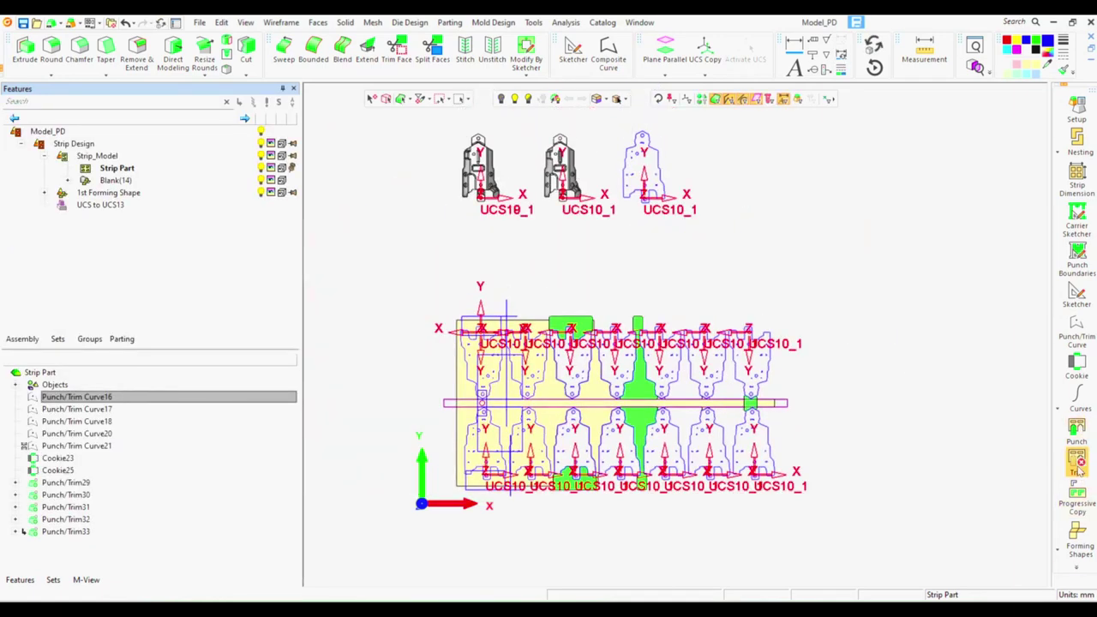
Place the middle forming shape on one upper-row and two lower-row stations.
{"action": "left_click", "coordinate": [1077, 538]}
{"action": "left_click", "coordinate": [557, 163]}
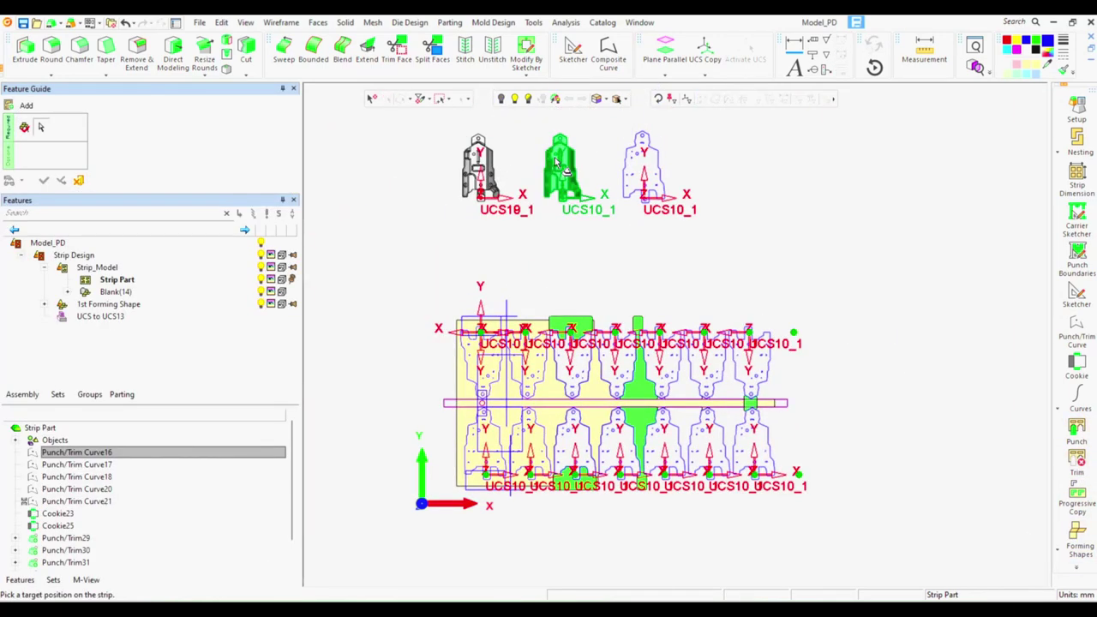
{"action": "left_click", "coordinate": [570, 340]}
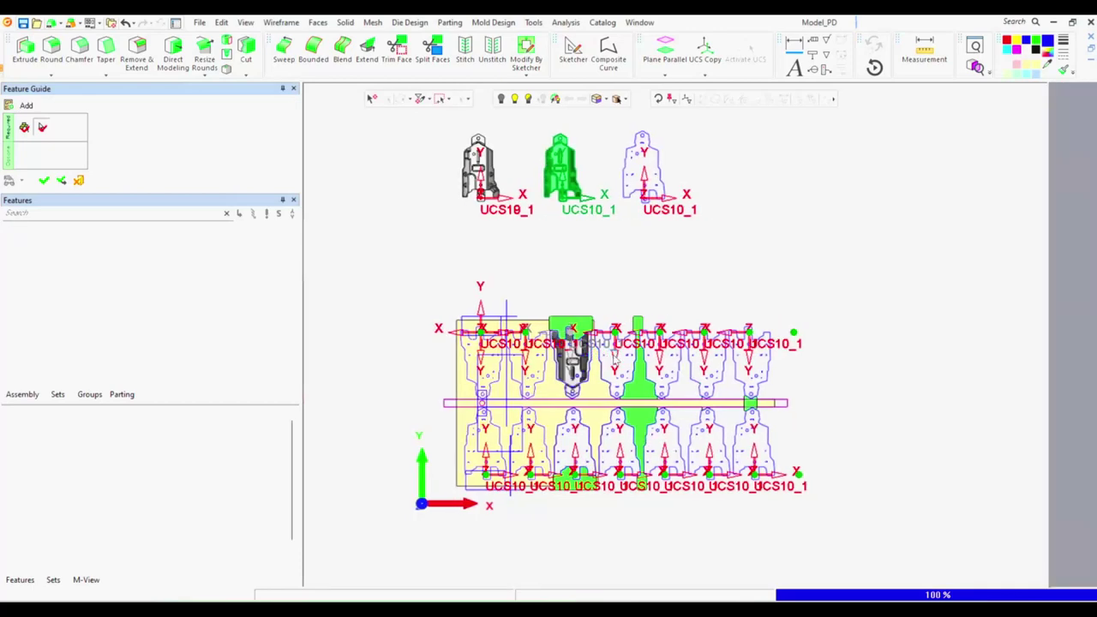
{"action": "left_click", "coordinate": [662, 277]}
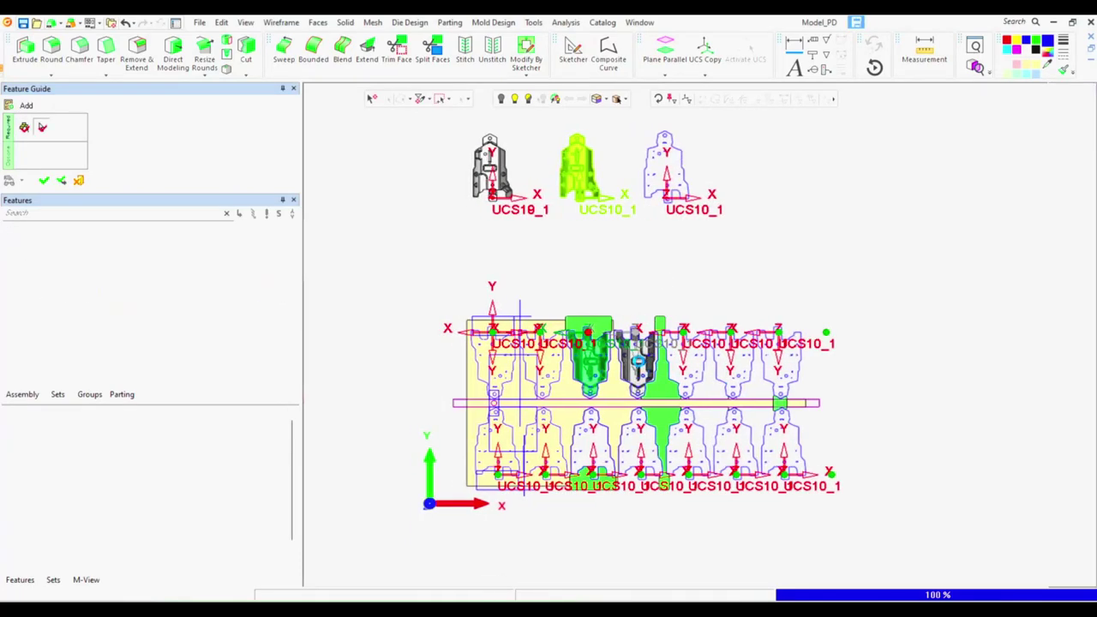
{"action": "left_click", "coordinate": [601, 417]}
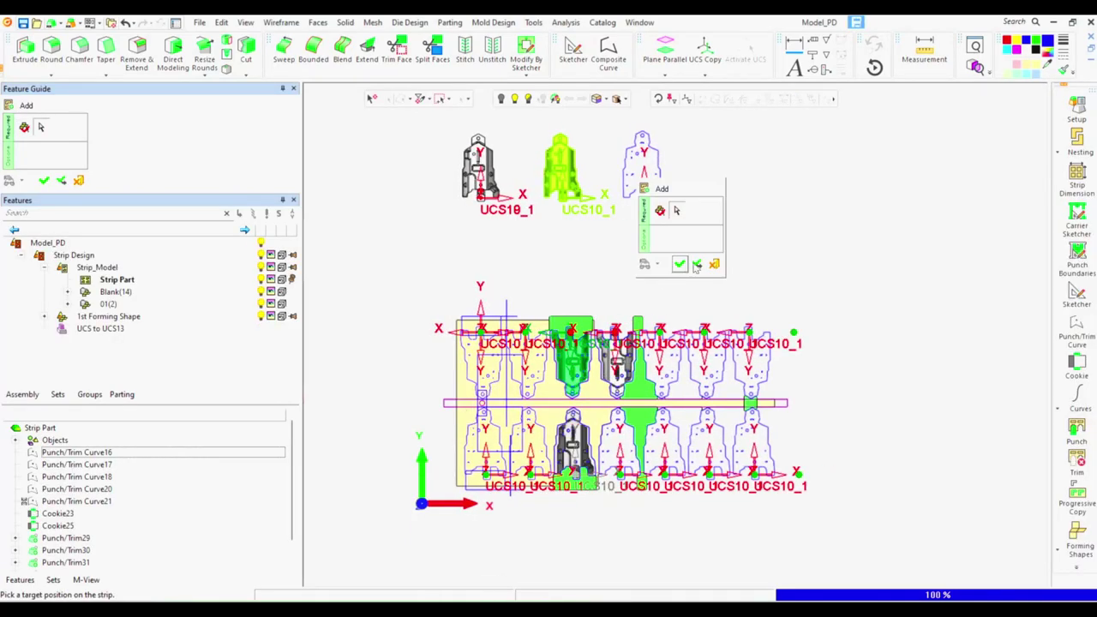
{"action": "left_click", "coordinate": [680, 264]}
{"action": "left_click", "coordinate": [617, 437]}
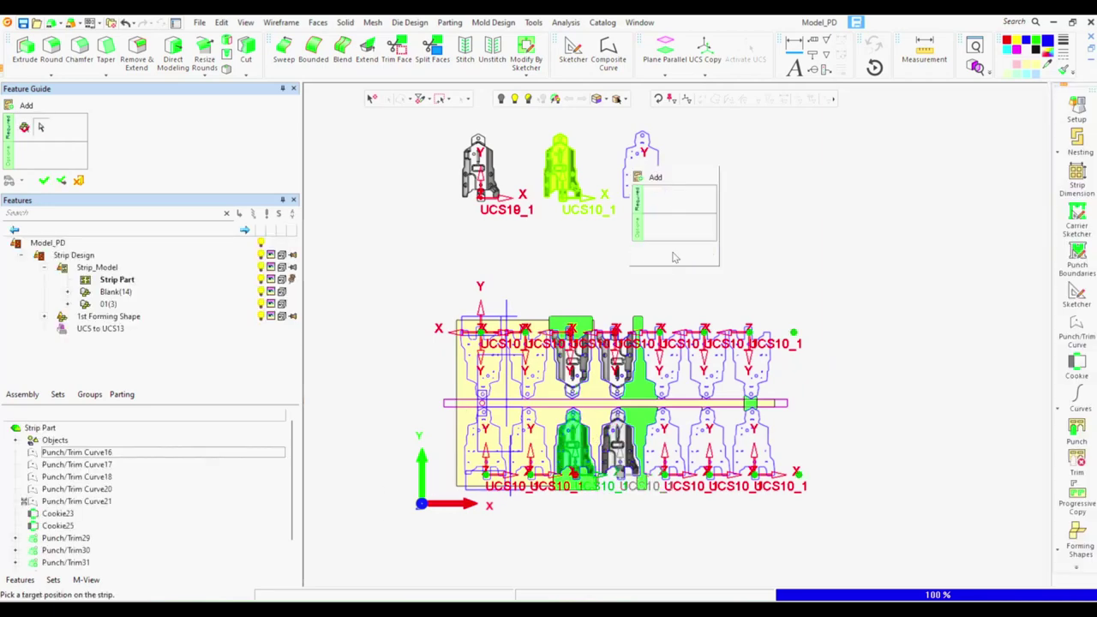
{"action": "left_click", "coordinate": [675, 257]}
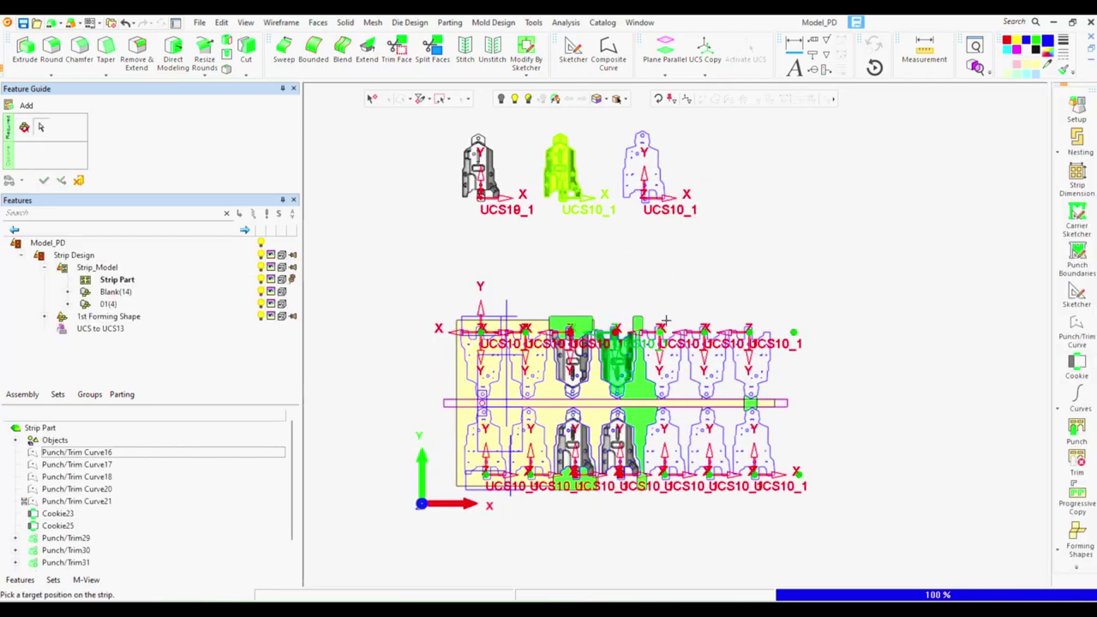
Add three more copies of the middle forming shape, two upper and one lower.
{"action": "left_click", "coordinate": [662, 365]}
{"action": "left_click", "coordinate": [702, 288]}
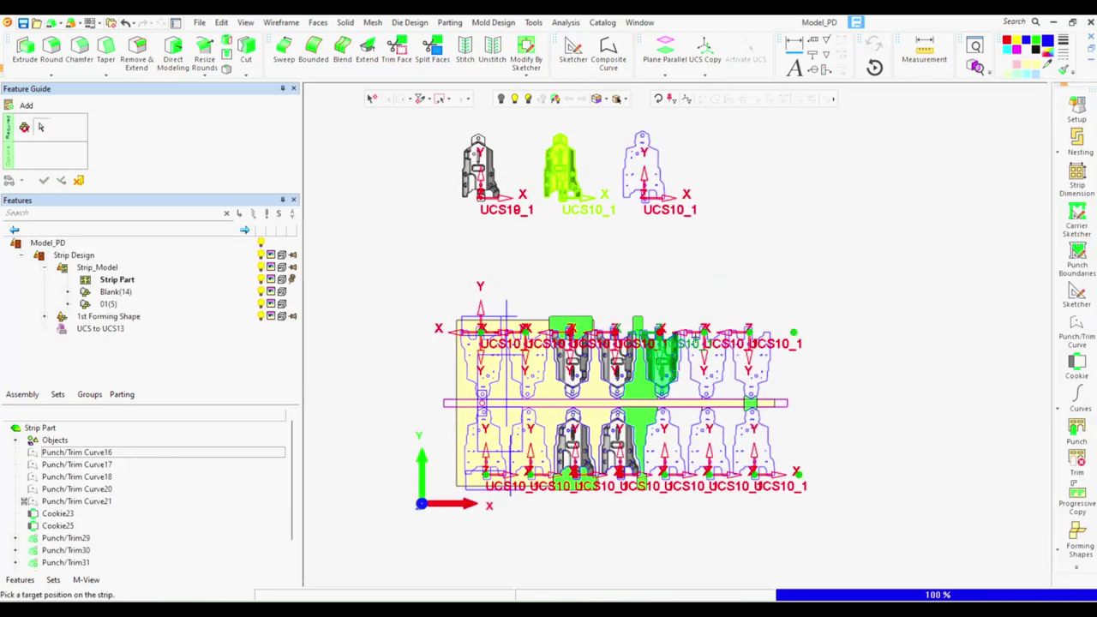
{"action": "left_click", "coordinate": [706, 360]}
{"action": "left_click", "coordinate": [699, 282]}
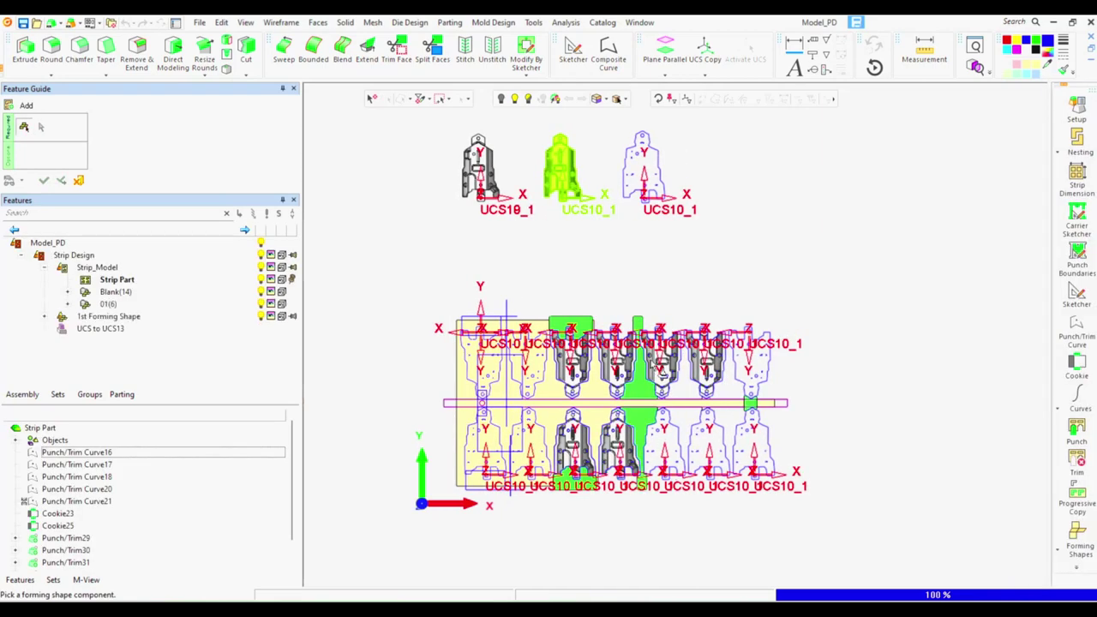
{"action": "left_click", "coordinate": [677, 437]}
{"action": "left_click", "coordinate": [747, 264]}
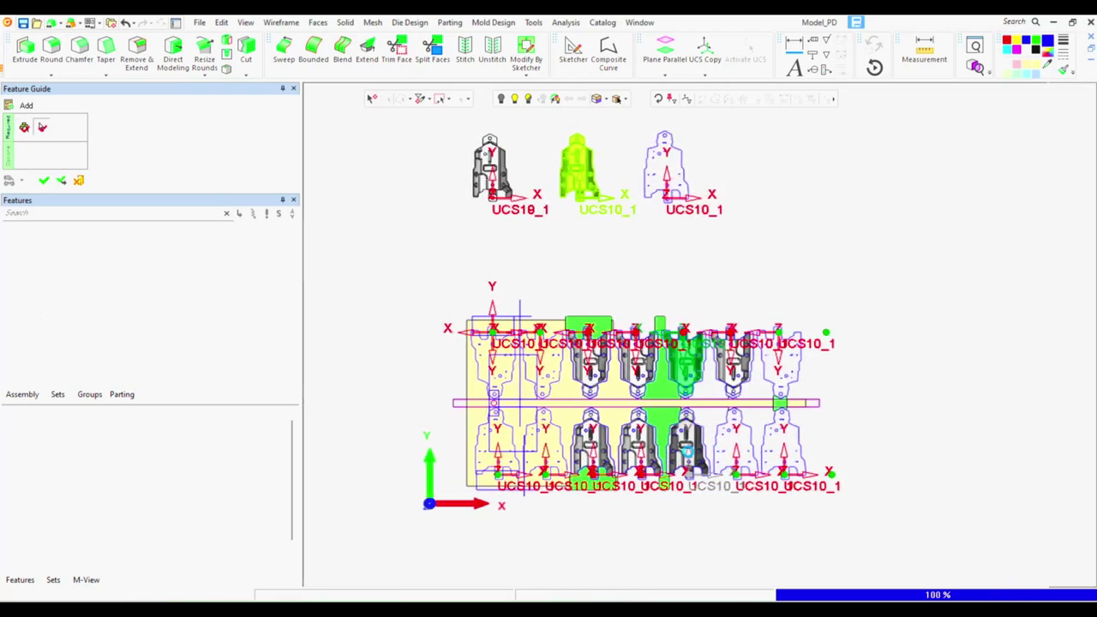
Place the left forming shape on the last two right-hand stations.
{"action": "left_click", "coordinate": [745, 272]}
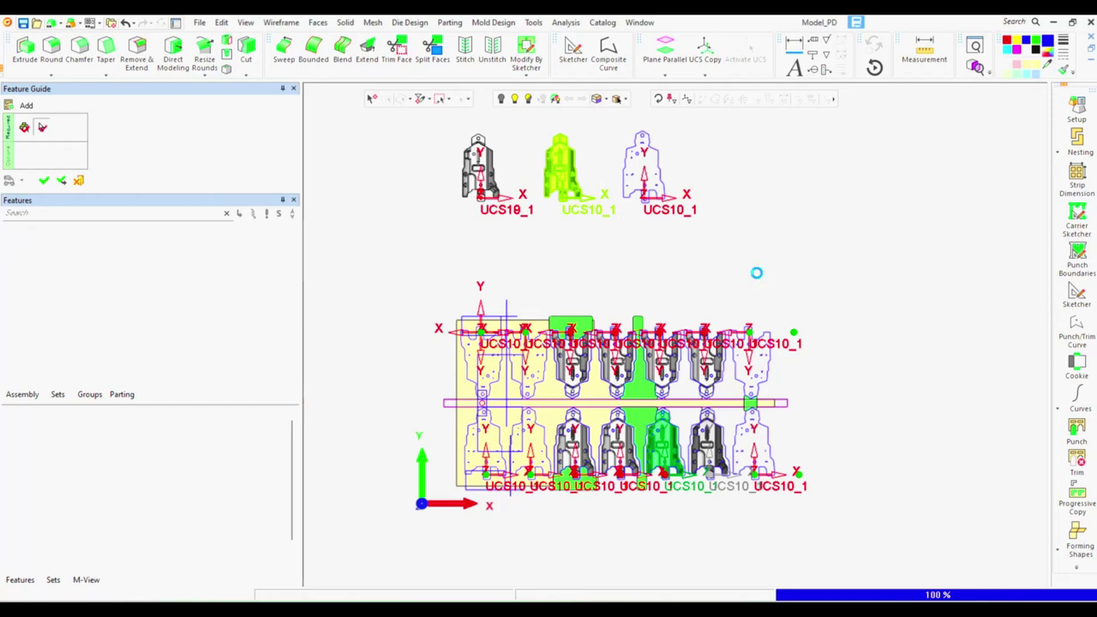
{"action": "left_click", "coordinate": [751, 295]}
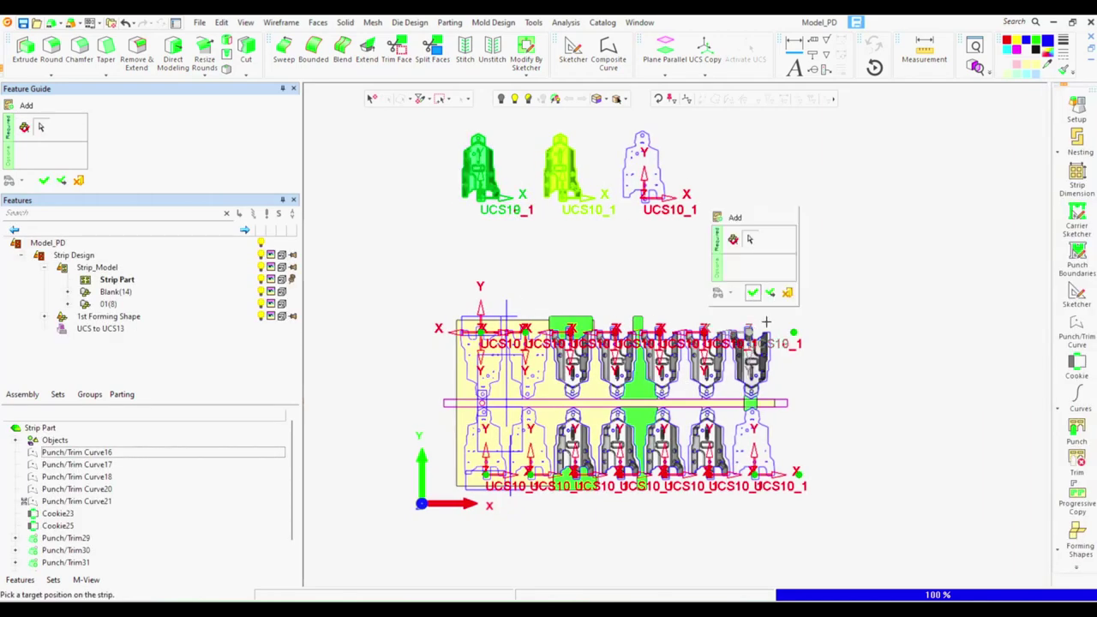
{"action": "left_click", "coordinate": [759, 292]}
{"action": "left_click", "coordinate": [748, 366]}
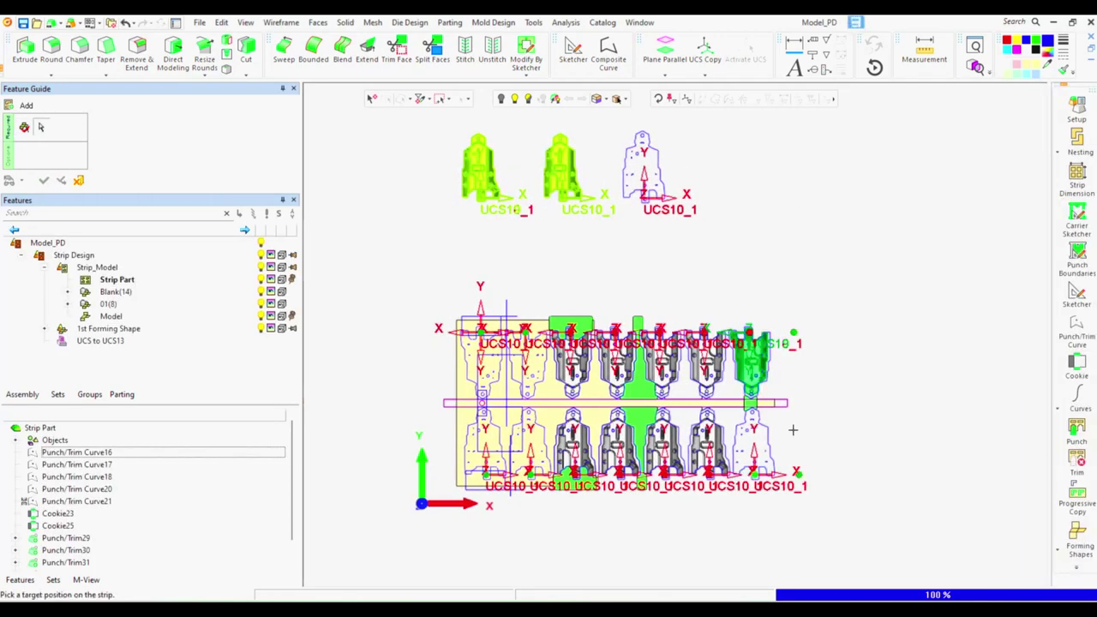
{"action": "left_click", "coordinate": [811, 417]}
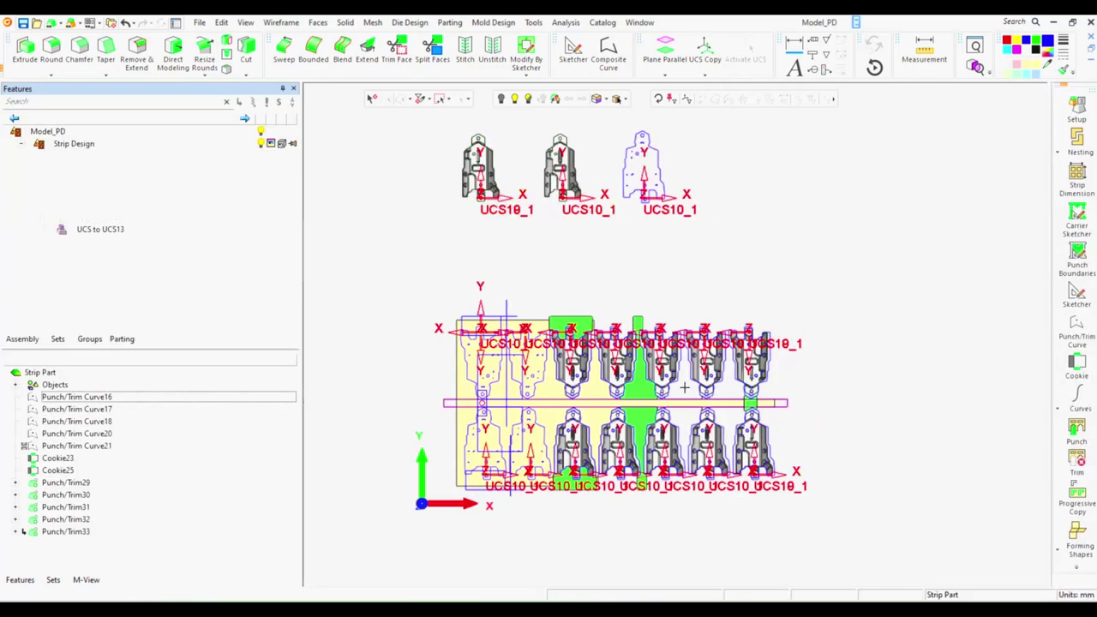
Move the first bent part point-to-point so its tab corner meets the carrier web.
{"action": "middle_click_drag", "start_coordinate": [820, 423], "coordinate": [797, 403]}
{"action": "scroll", "coordinate": [686, 342], "scroll_direction": "up", "scroll_amount": 5}
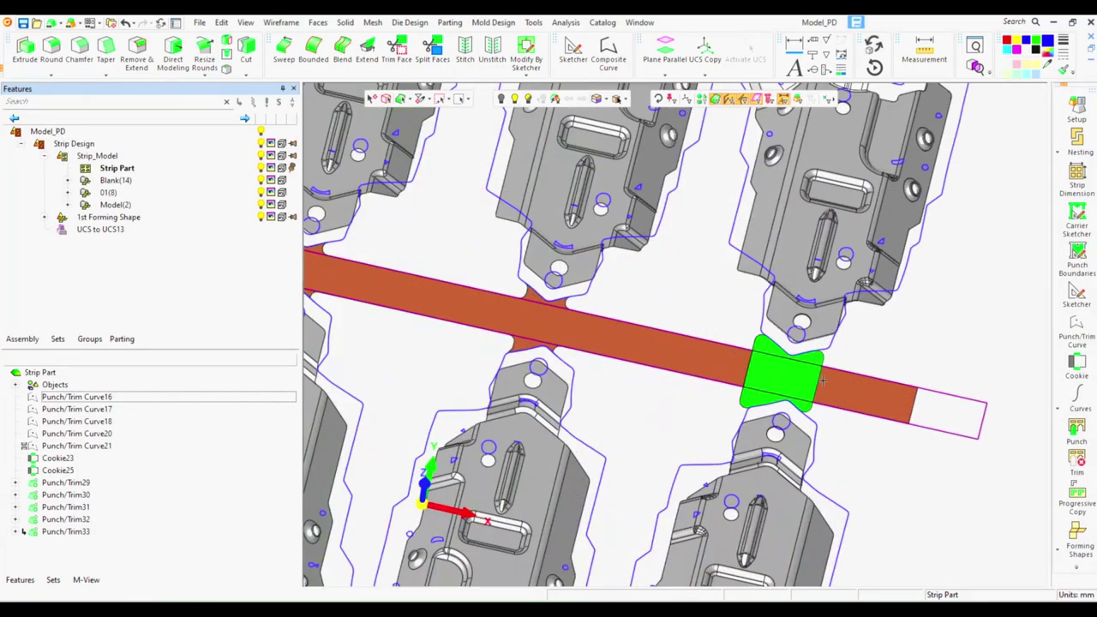
{"action": "mouse_move", "coordinate": [660, 383]}
{"action": "middle_mouse_down"}
{"action": "mouse_move", "coordinate": [709, 273]}
{"action": "mouse_move", "coordinate": [600, 257]}
{"action": "middle_mouse_up"}
{"action": "scroll", "coordinate": [708, 273], "scroll_direction": "up", "scroll_amount": 5}
{"action": "left_click", "coordinate": [225, 22]}
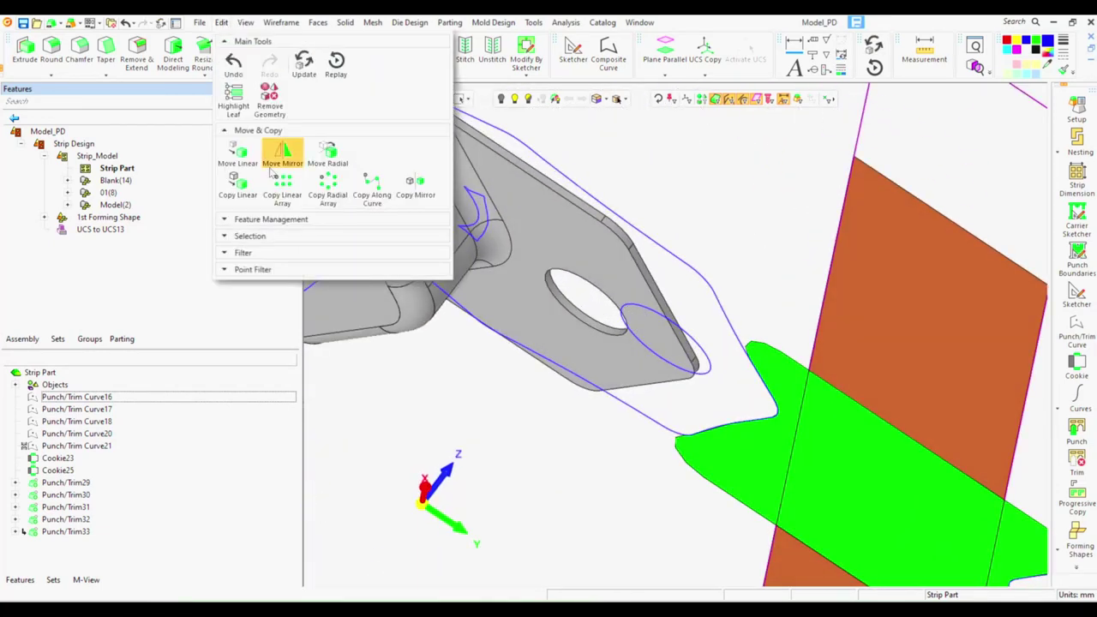
{"action": "left_click", "coordinate": [238, 156]}
{"action": "left_click", "coordinate": [607, 254]}
{"action": "middle_click", "coordinate": [710, 388]}
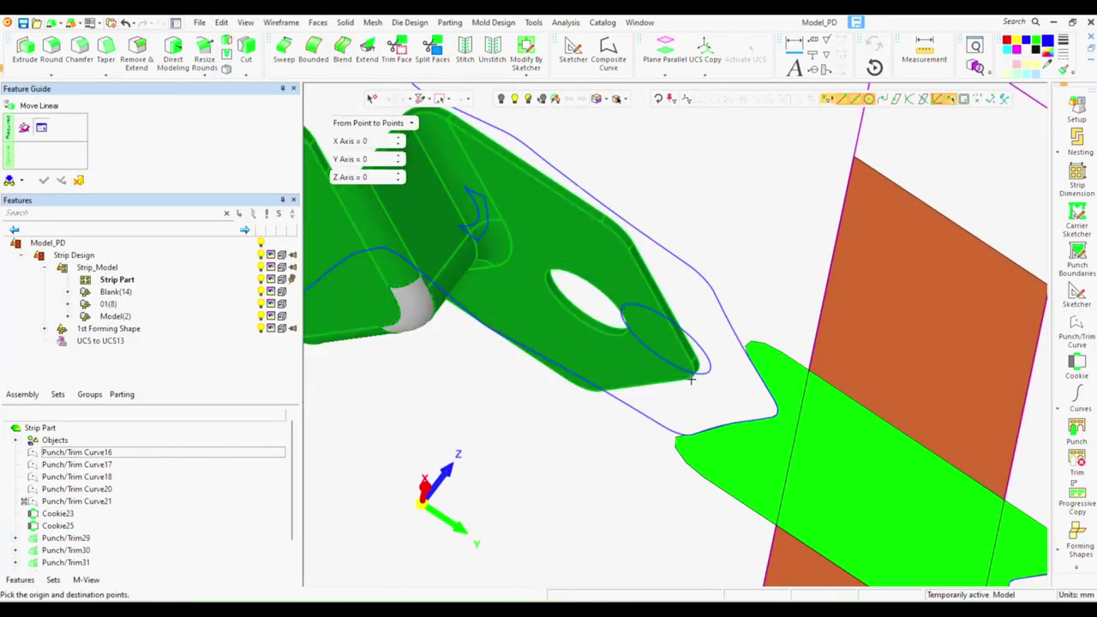
{"action": "left_click", "coordinate": [691, 362]}
{"action": "middle_click_drag", "start_coordinate": [777, 405], "coordinate": [771, 312]}
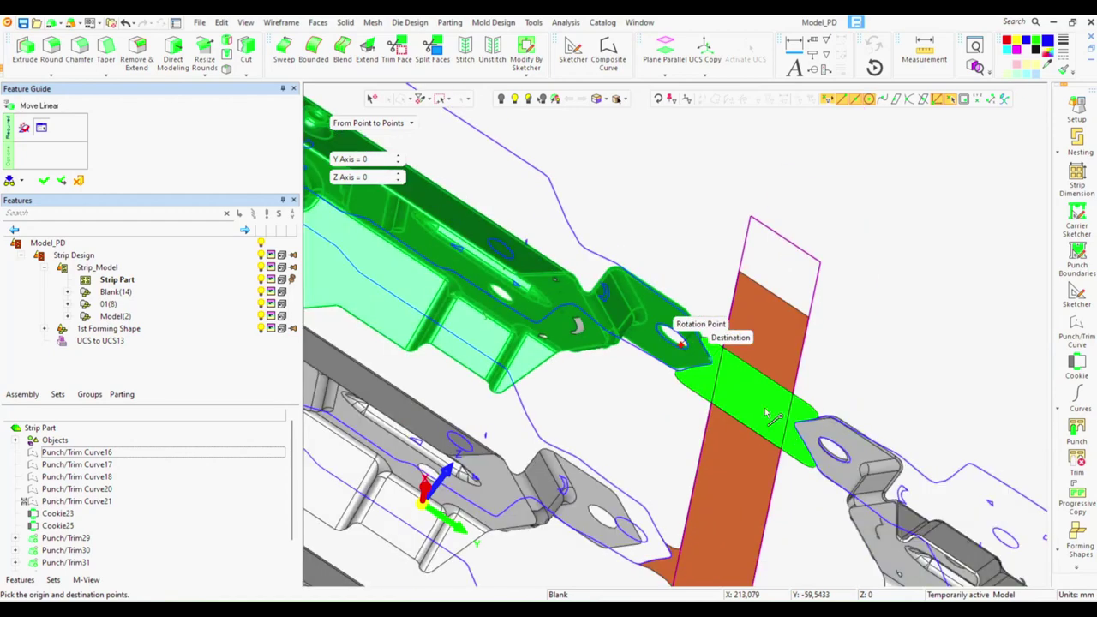
{"action": "scroll", "coordinate": [772, 313], "scroll_direction": "up", "scroll_amount": 3}
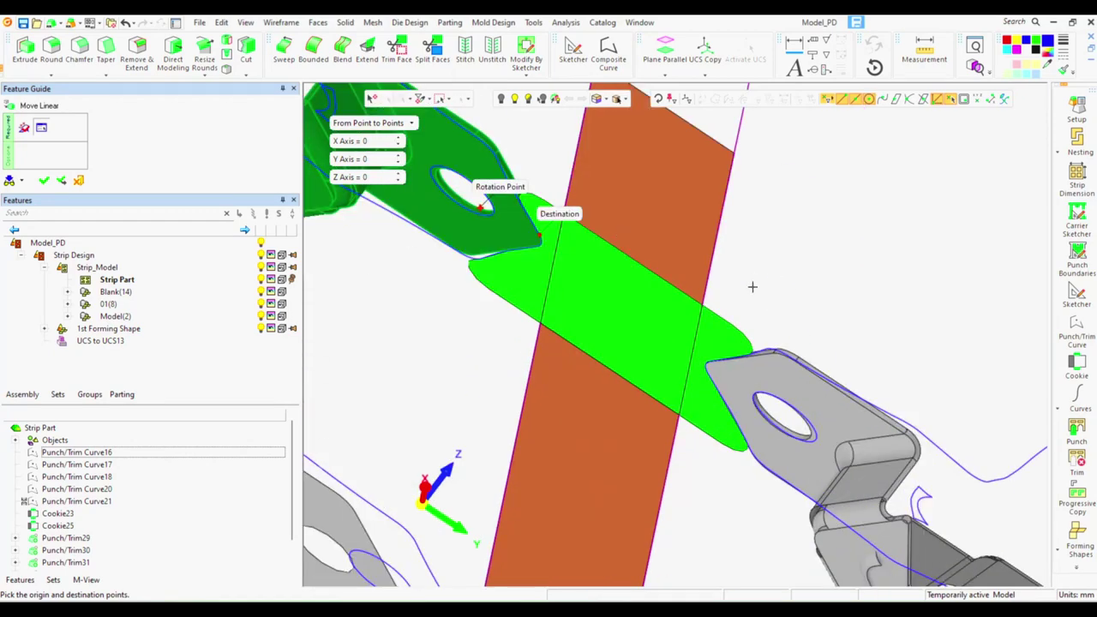
{"action": "left_click", "coordinate": [752, 286]}
{"action": "middle_click", "coordinate": [754, 288]}
Move the second part onto its carrier web, then return to a fitted top view.
{"action": "scroll", "coordinate": [599, 360], "scroll_direction": "down", "scroll_amount": 3}
{"action": "scroll", "coordinate": [518, 441], "scroll_direction": "up", "scroll_amount": 3}
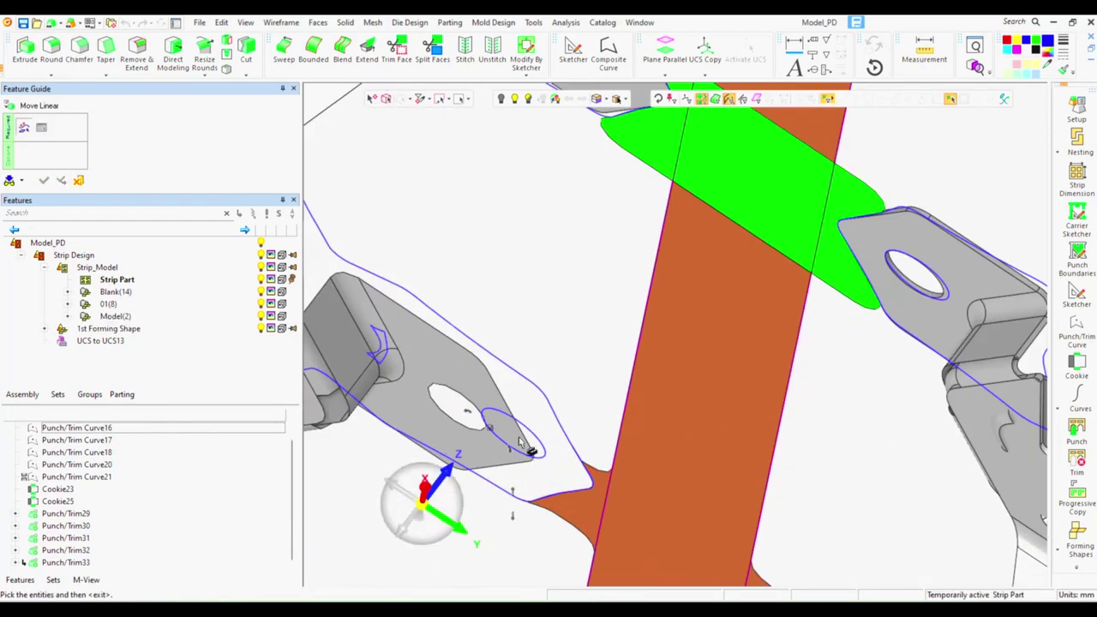
{"action": "left_click", "coordinate": [526, 446]}
{"action": "middle_click", "coordinate": [530, 449]}
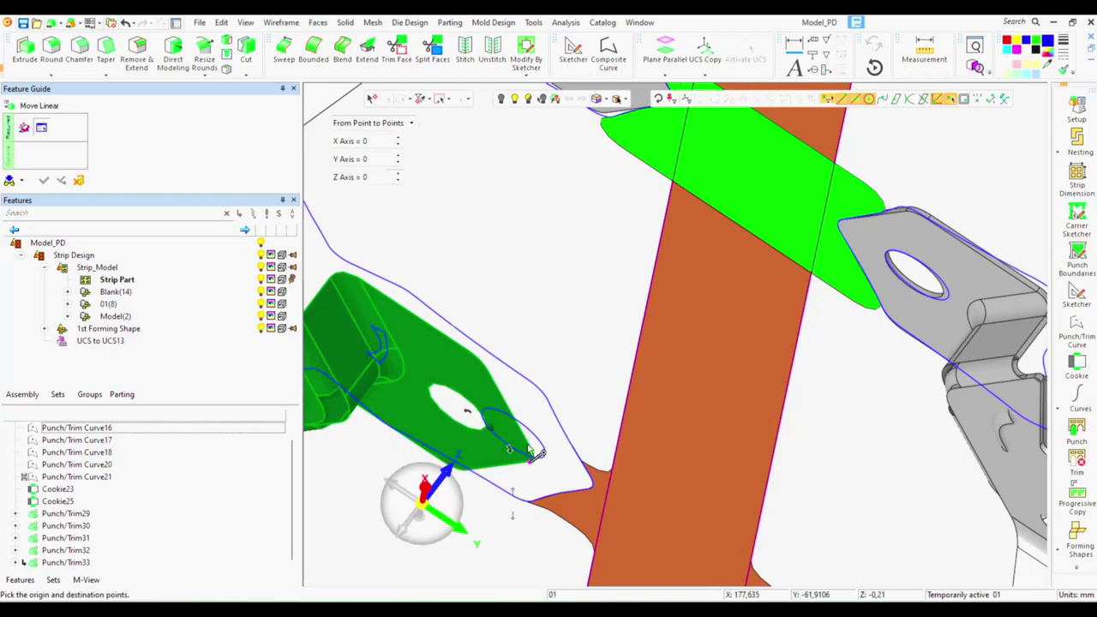
{"action": "left_click", "coordinate": [593, 482]}
{"action": "middle_click", "coordinate": [588, 359]}
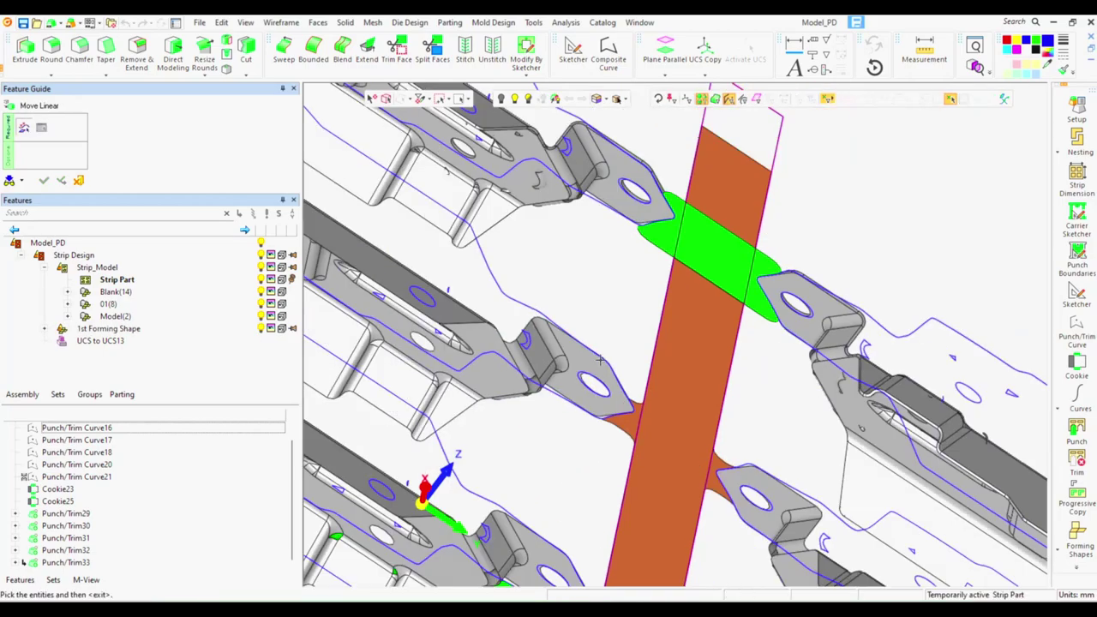
{"action": "scroll", "coordinate": [587, 403], "scroll_direction": "down", "scroll_amount": 5}
{"action": "scroll", "coordinate": [585, 412], "scroll_direction": "up", "scroll_amount": 5}
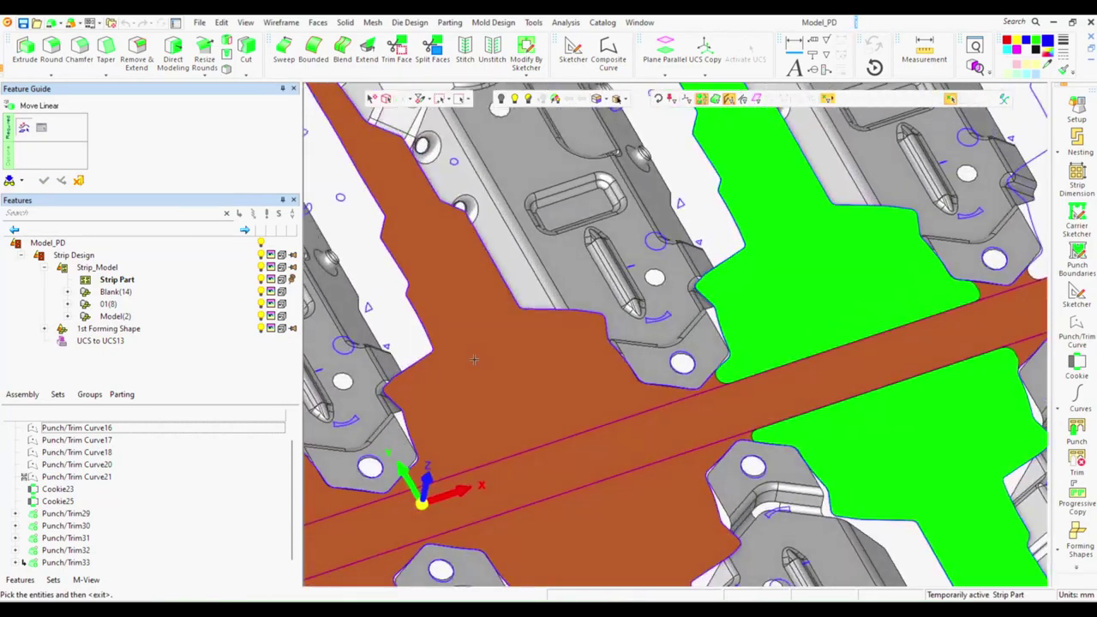
{"action": "scroll", "coordinate": [625, 477], "scroll_direction": "down", "scroll_amount": 5}
{"action": "key", "text": "ctrl+Up"}
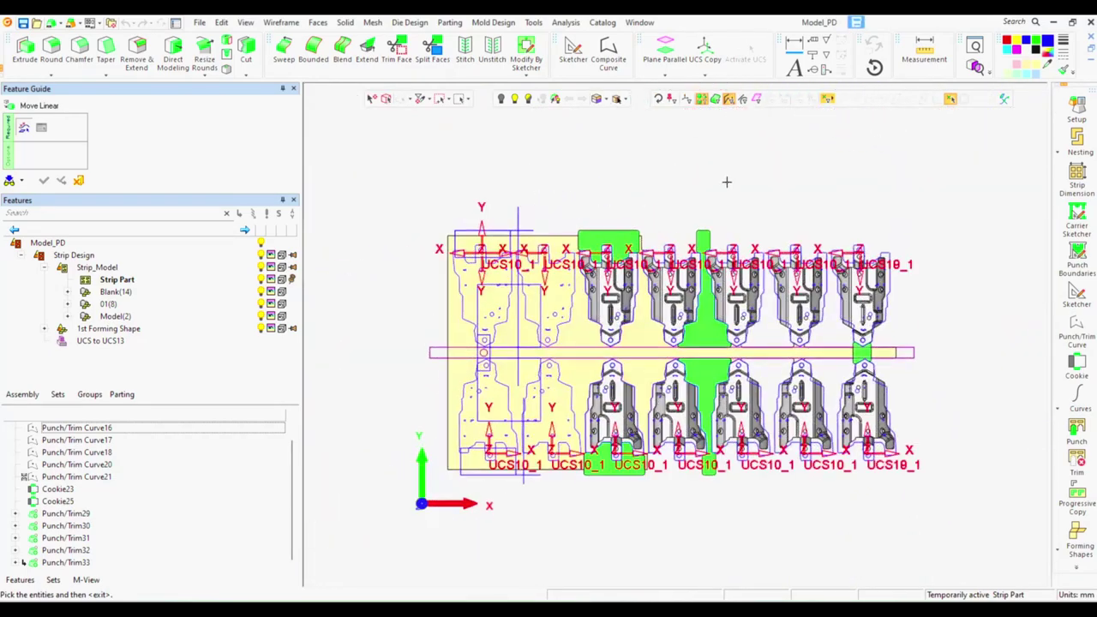
Dimension the strip's left edge with a 130.00 width dimension placed beside the strip.
{"action": "left_click", "coordinate": [794, 40]}
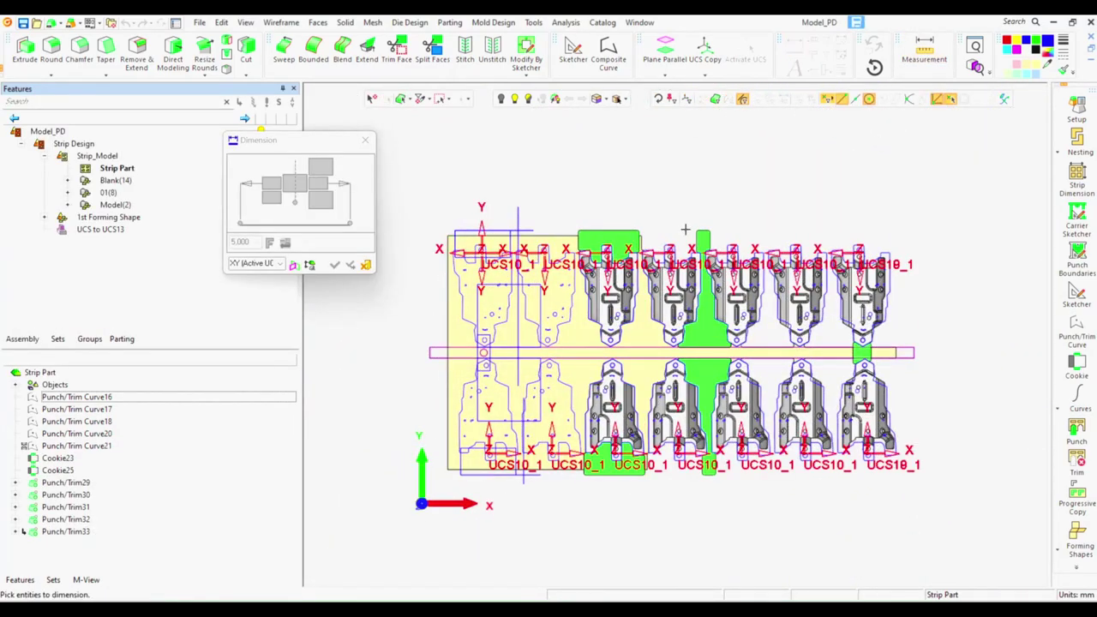
{"action": "middle_click_drag", "start_coordinate": [452, 295], "coordinate": [518, 297]}
{"action": "left_click", "coordinate": [519, 298]}
{"action": "middle_click", "coordinate": [480, 291]}
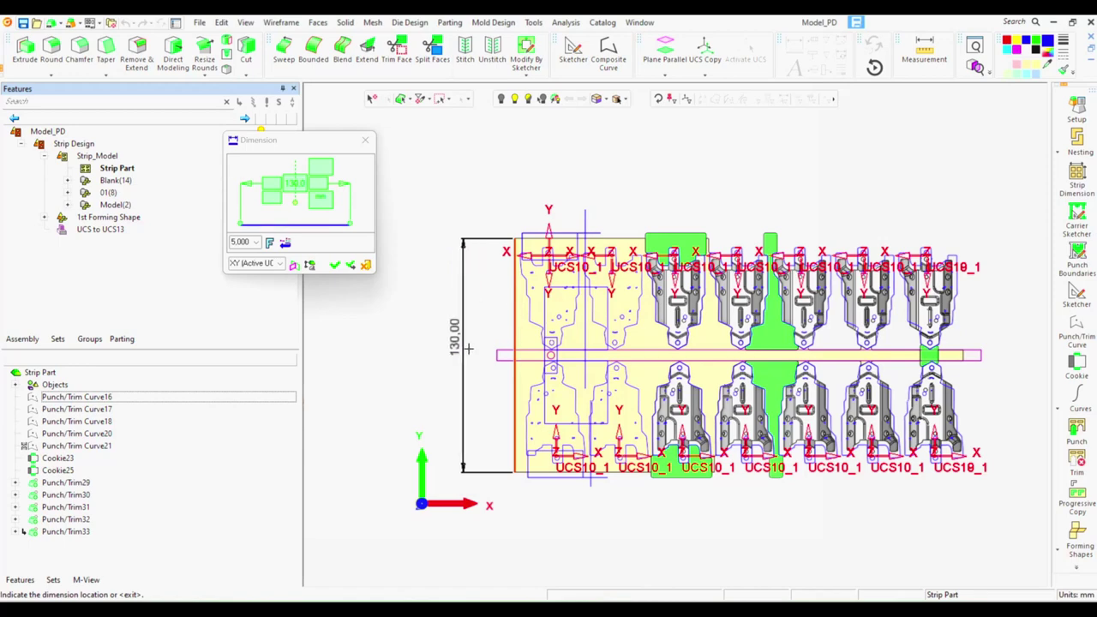
{"action": "left_click", "coordinate": [346, 264]}
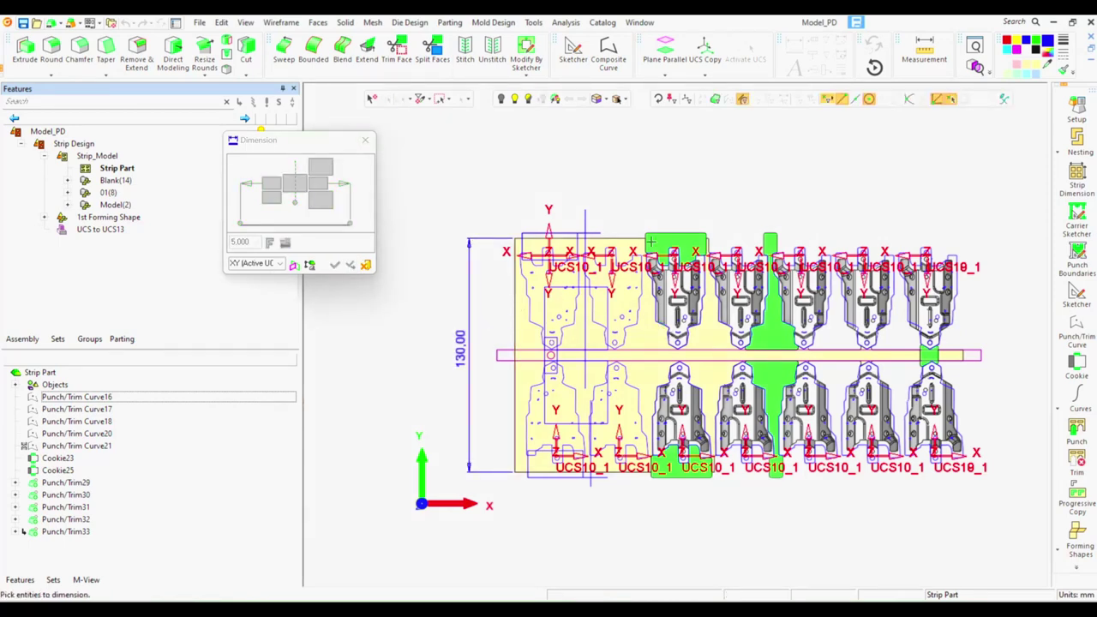
Turn off the Center Point snap filter and exit the Dimension command.
{"action": "scroll", "coordinate": [754, 282], "scroll_direction": "up", "scroll_amount": 1}
{"action": "scroll", "coordinate": [759, 283], "scroll_direction": "up", "scroll_amount": 2}
{"action": "scroll", "coordinate": [765, 285], "scroll_direction": "up", "scroll_amount": 2}
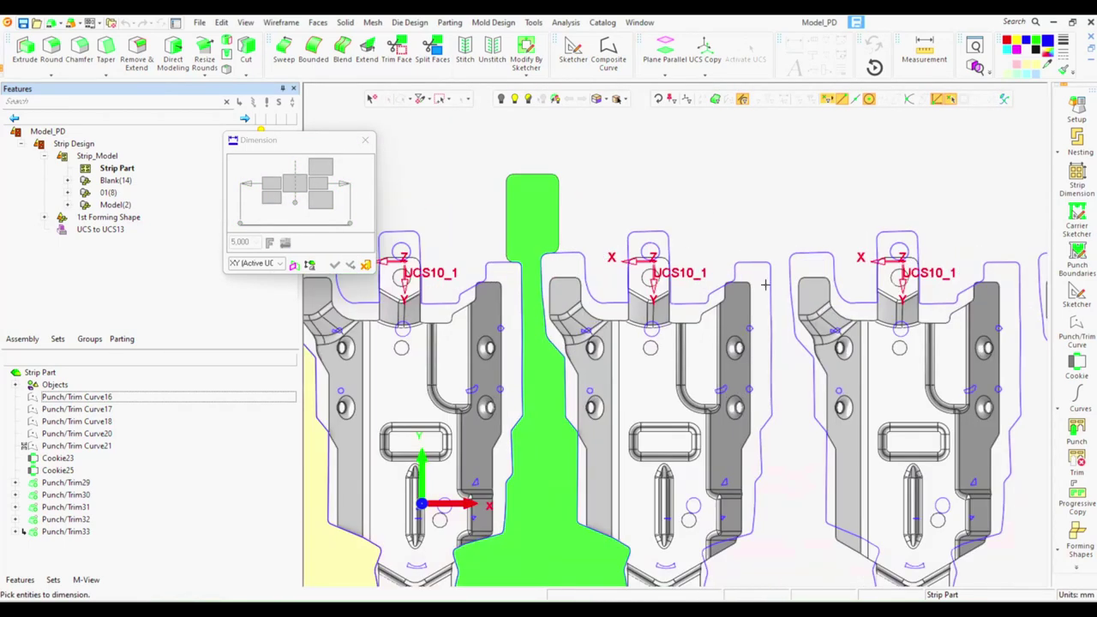
{"action": "scroll", "coordinate": [724, 316], "scroll_direction": "down", "scroll_amount": 3}
{"action": "scroll", "coordinate": [685, 304], "scroll_direction": "down", "scroll_amount": 1}
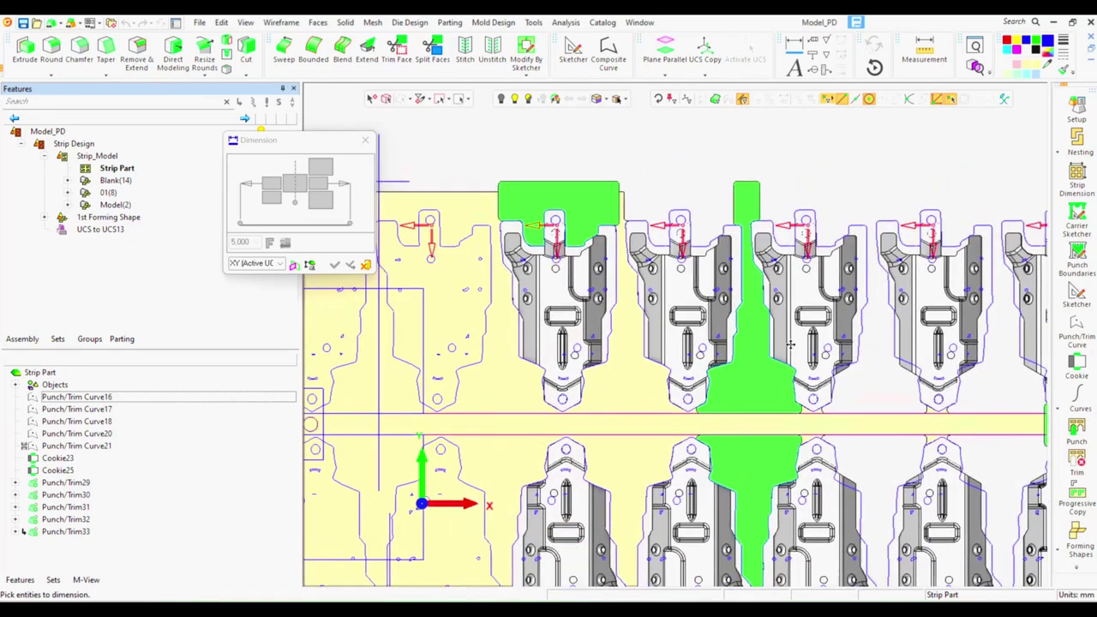
{"action": "scroll", "coordinate": [739, 304], "scroll_direction": "down", "scroll_amount": 1}
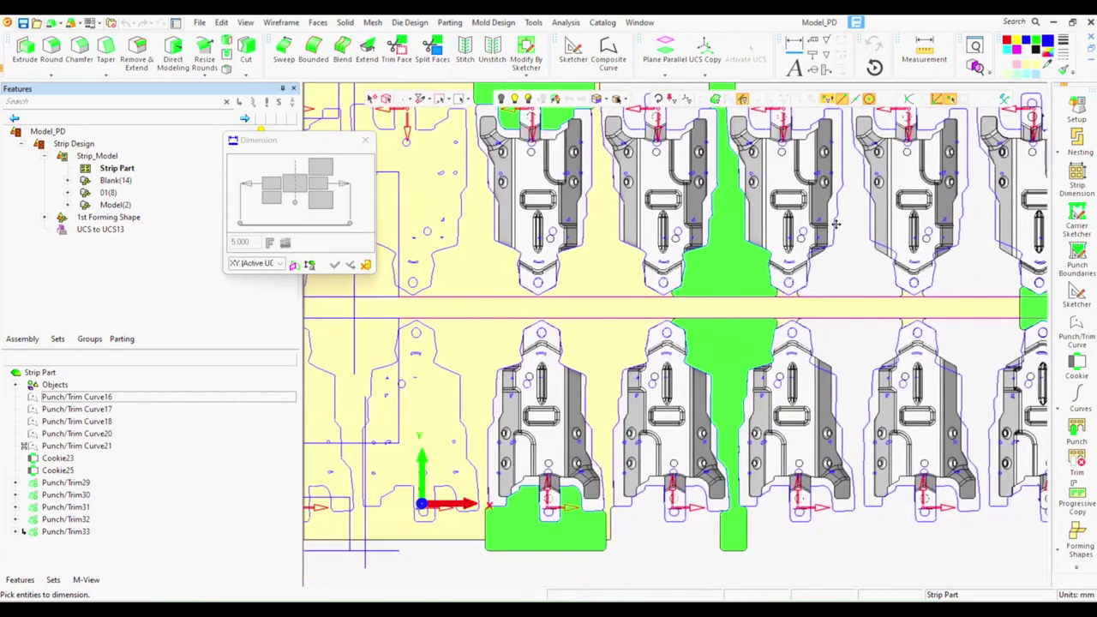
{"action": "scroll", "coordinate": [860, 273], "scroll_direction": "up", "scroll_amount": 3}
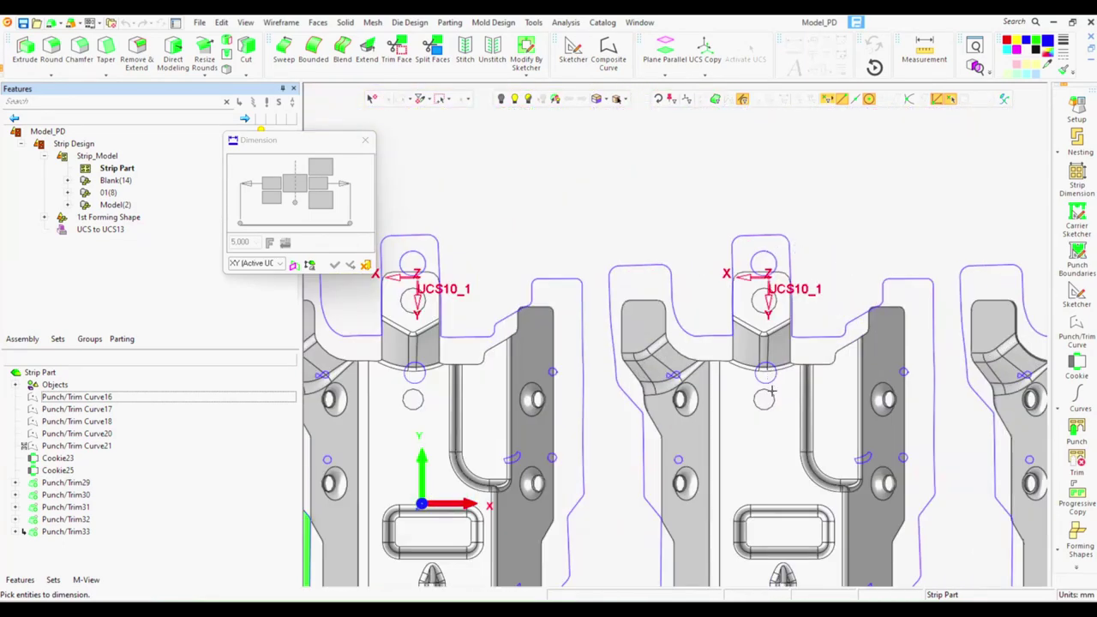
{"action": "scroll", "coordinate": [738, 363], "scroll_direction": "down", "scroll_amount": 2}
{"action": "scroll", "coordinate": [686, 331], "scroll_direction": "up", "scroll_amount": 1}
{"action": "scroll", "coordinate": [943, 175], "scroll_direction": "down", "scroll_amount": 1}
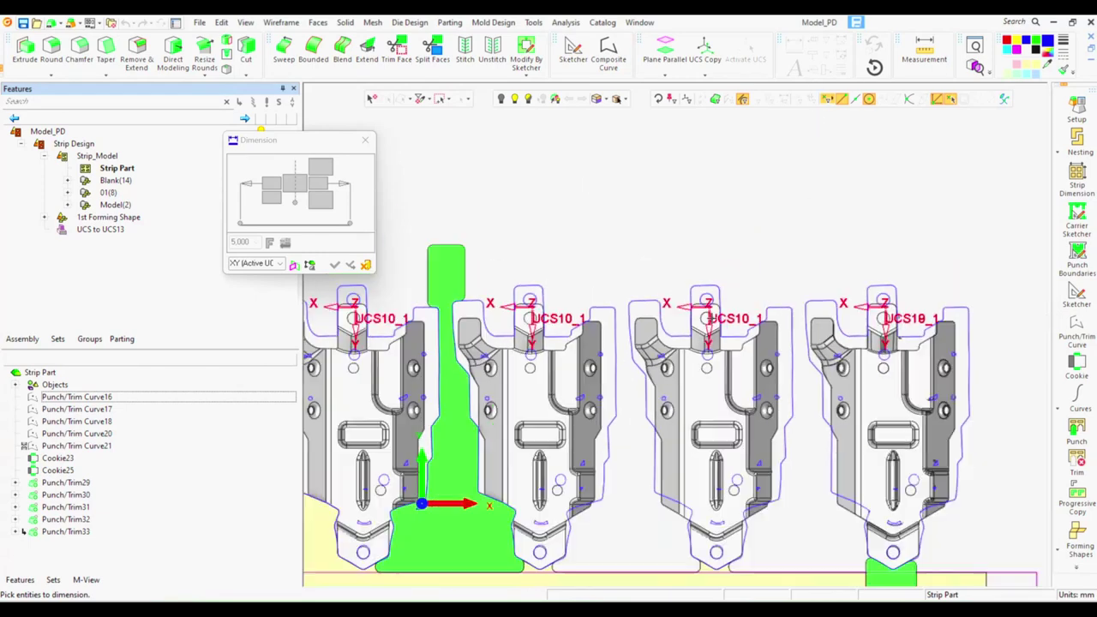
{"action": "scroll", "coordinate": [943, 175], "scroll_direction": "down", "scroll_amount": 1}
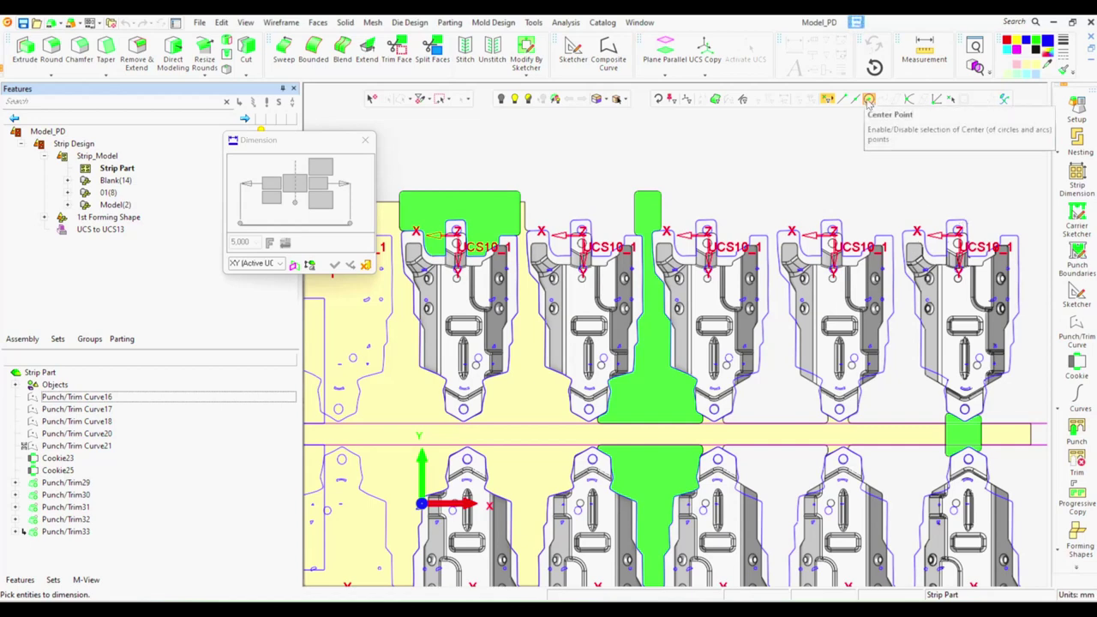
{"action": "left_click", "coordinate": [869, 99]}
{"action": "left_click", "coordinate": [365, 140]}
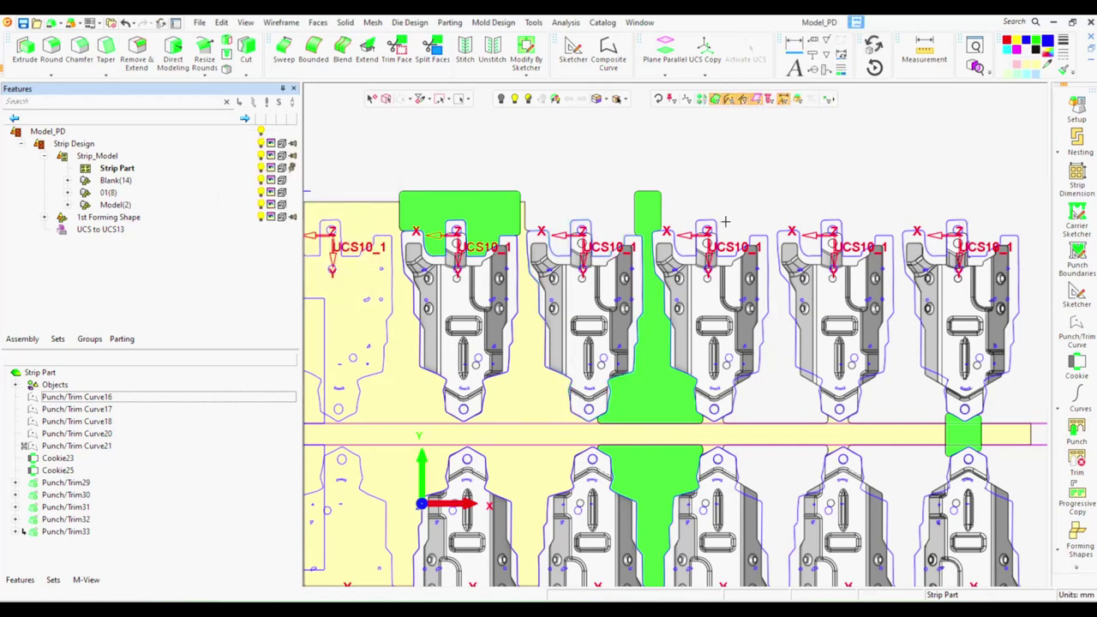
Dimension from the first station's left edge to the last part's right edge, placing 162,48 above the strip.
{"action": "scroll", "coordinate": [729, 291], "scroll_direction": "down", "scroll_amount": 2}
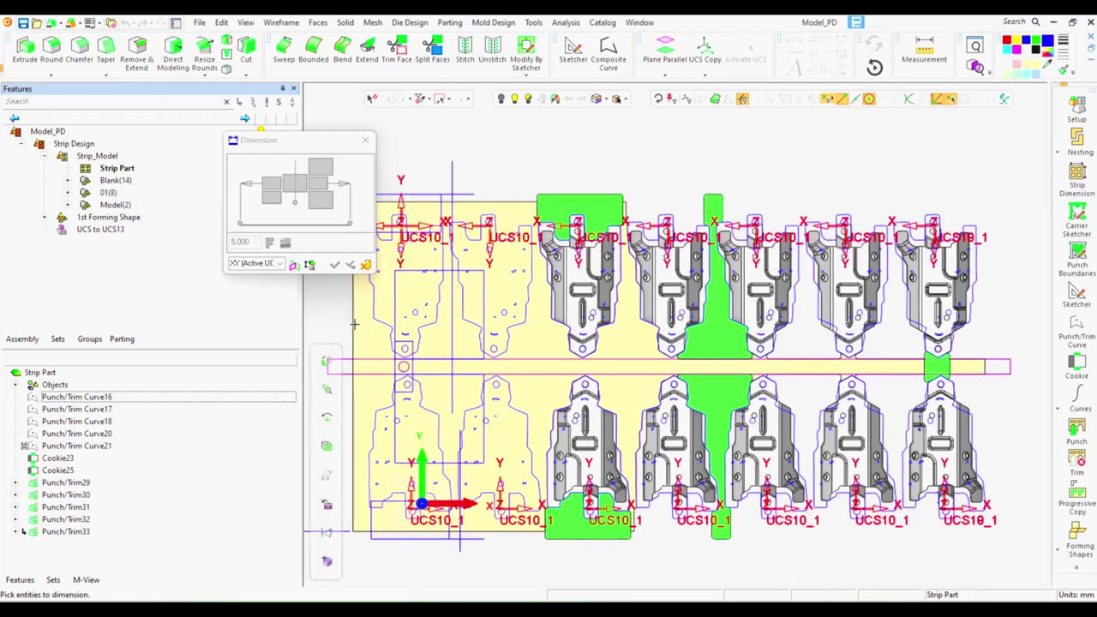
{"action": "left_click", "coordinate": [540, 206]}
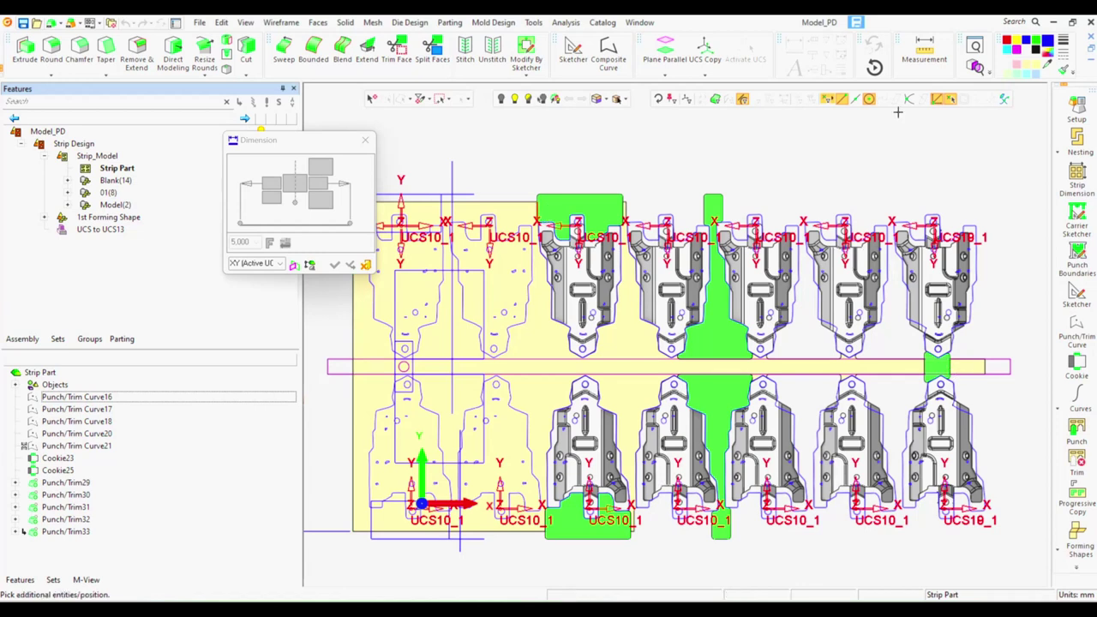
{"action": "left_click", "coordinate": [860, 153]}
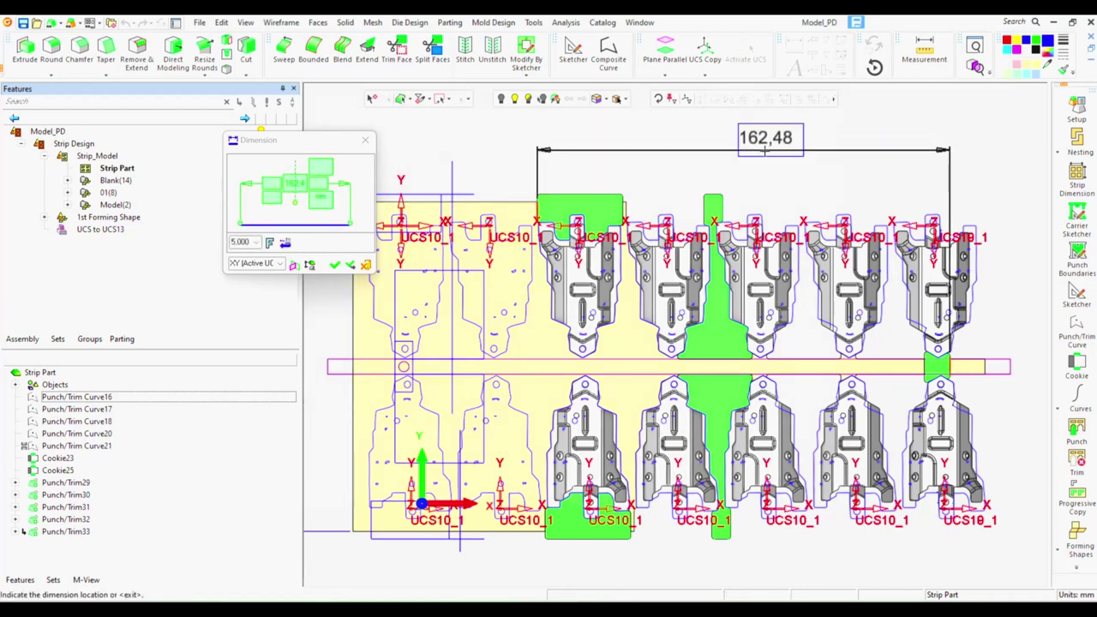
{"action": "left_click", "coordinate": [350, 265]}
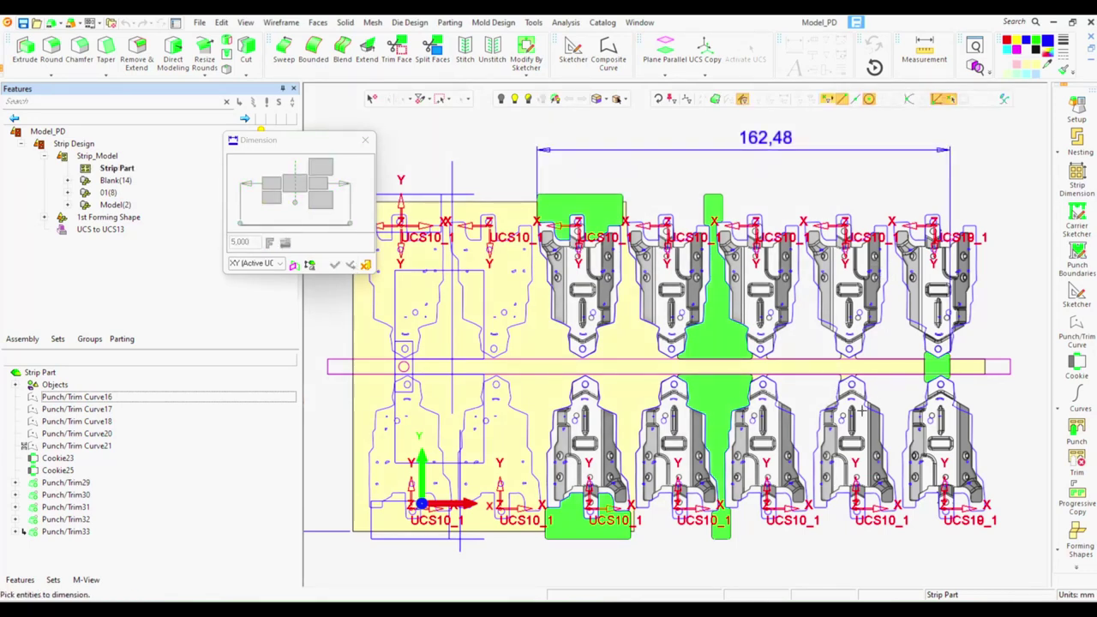
{"action": "scroll", "coordinate": [861, 411], "scroll_direction": "up", "scroll_amount": 5}
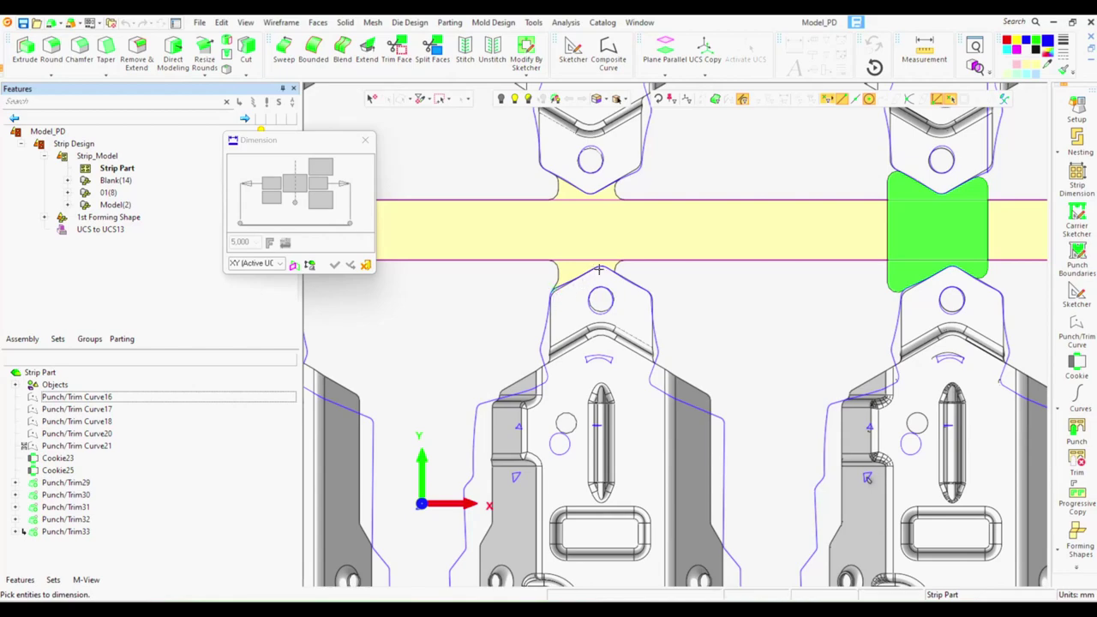
{"action": "scroll", "coordinate": [610, 309], "scroll_direction": "down", "scroll_amount": 3}
{"action": "scroll", "coordinate": [610, 309], "scroll_direction": "down", "scroll_amount": 1}
{"action": "scroll", "coordinate": [638, 391], "scroll_direction": "up", "scroll_amount": 4}
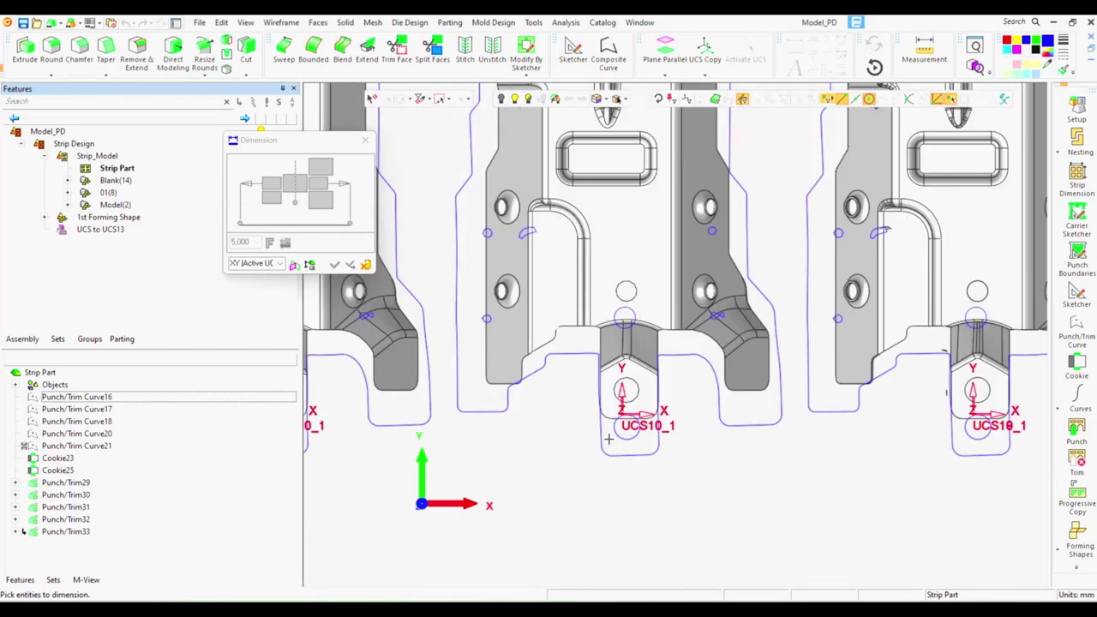
{"action": "scroll", "coordinate": [836, 356], "scroll_direction": "down", "scroll_amount": 3}
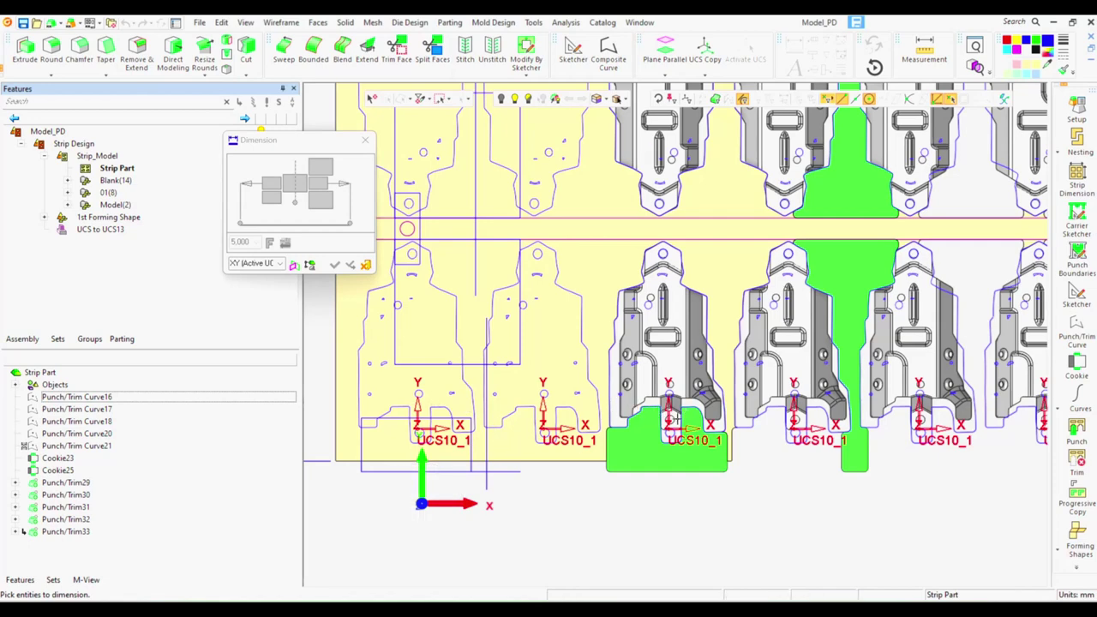
Cancel a mistaken edge pick beside the lower UCS10_1 part.
{"action": "left_click", "coordinate": [674, 417]}
{"action": "scroll", "coordinate": [685, 420], "scroll_direction": "up", "scroll_amount": 2}
{"action": "scroll", "coordinate": [728, 422], "scroll_direction": "up", "scroll_amount": 2}
{"action": "scroll", "coordinate": [771, 423], "scroll_direction": "up", "scroll_amount": 2}
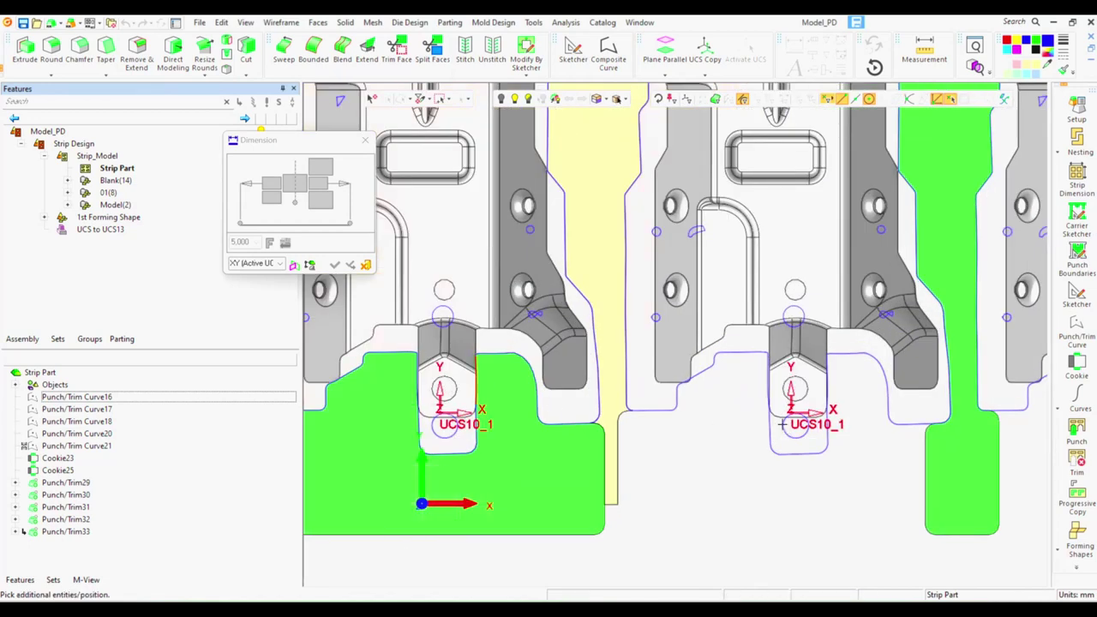
{"action": "key", "text": "Escape"}
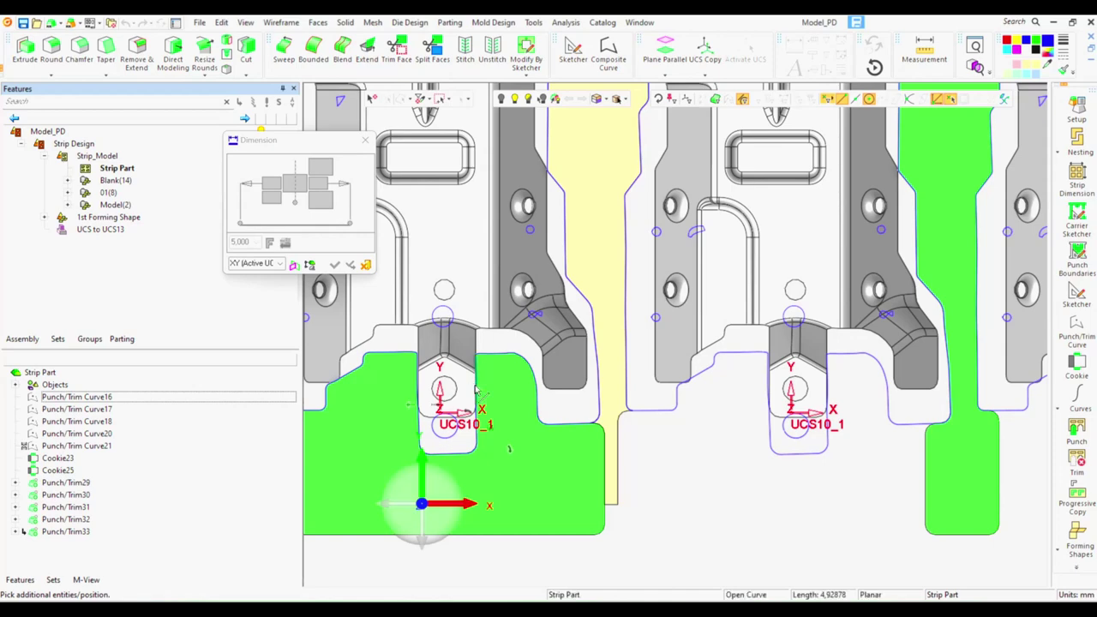
{"action": "scroll", "coordinate": [588, 391], "scroll_direction": "down", "scroll_amount": 3}
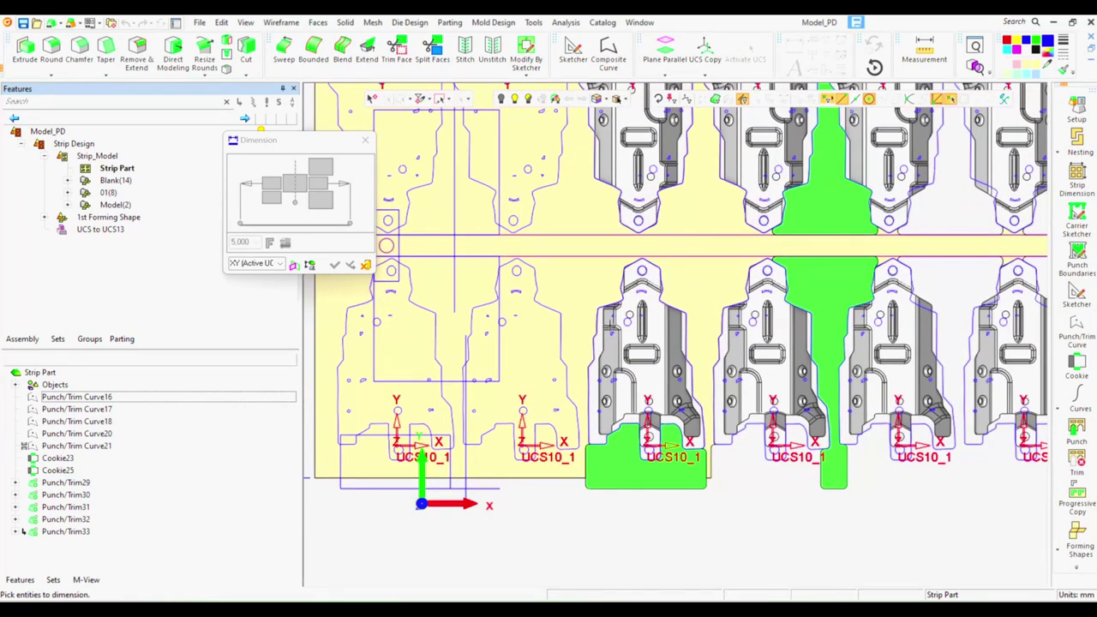
{"action": "scroll", "coordinate": [736, 347], "scroll_direction": "down", "scroll_amount": 3}
{"action": "scroll", "coordinate": [837, 171], "scroll_direction": "up", "scroll_amount": 4}
{"action": "scroll", "coordinate": [837, 170], "scroll_direction": "up", "scroll_amount": 1}
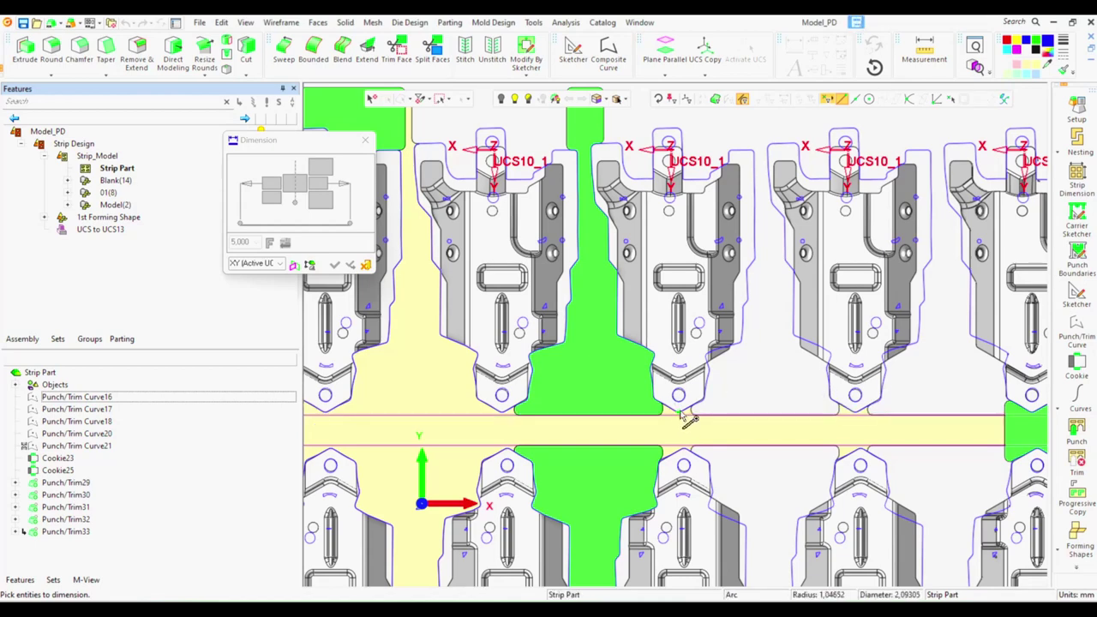
{"action": "scroll", "coordinate": [749, 410], "scroll_direction": "up", "scroll_amount": 3}
Dimension the 35,00 pitch between matching vertices of two adjacent lower parts, placed below them.
{"action": "left_click", "coordinate": [612, 413]}
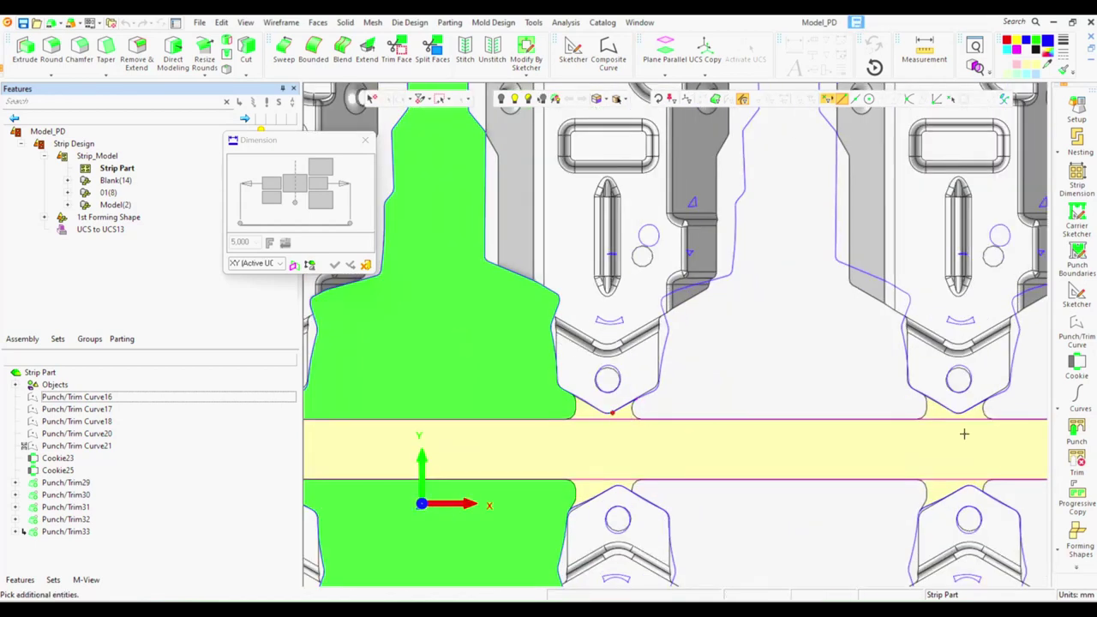
{"action": "left_click", "coordinate": [964, 414]}
{"action": "scroll", "coordinate": [776, 398], "scroll_direction": "down", "scroll_amount": 3}
{"action": "scroll", "coordinate": [742, 395], "scroll_direction": "down", "scroll_amount": 3}
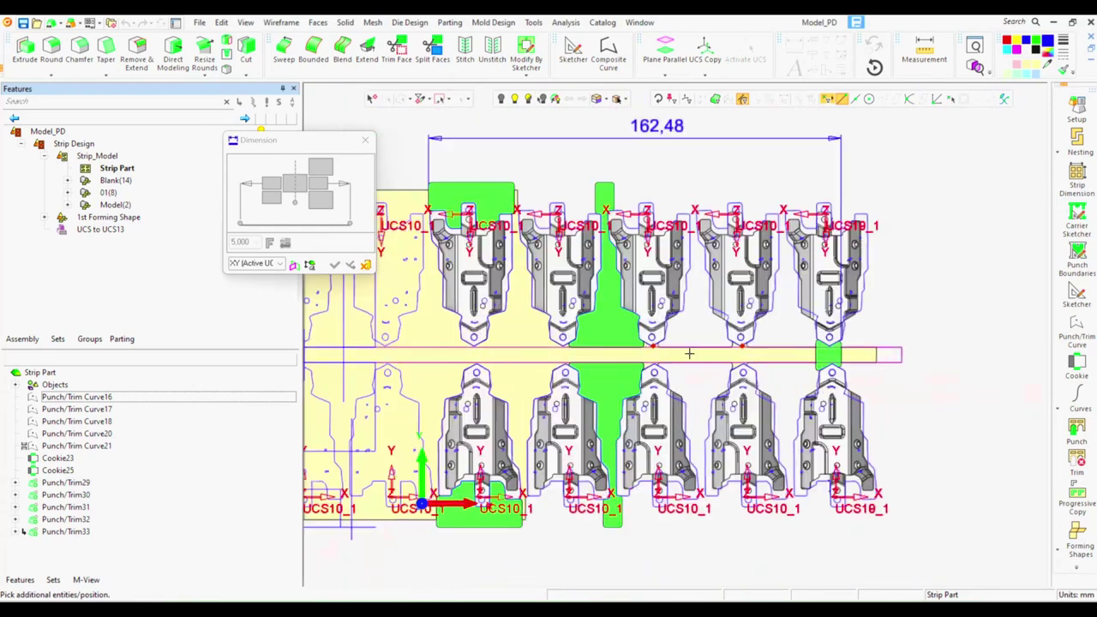
{"action": "scroll", "coordinate": [712, 277], "scroll_direction": "up", "scroll_amount": 2}
{"action": "middle_click", "coordinate": [712, 277]}
{"action": "middle_click_drag", "start_coordinate": [698, 353], "coordinate": [763, 235]}
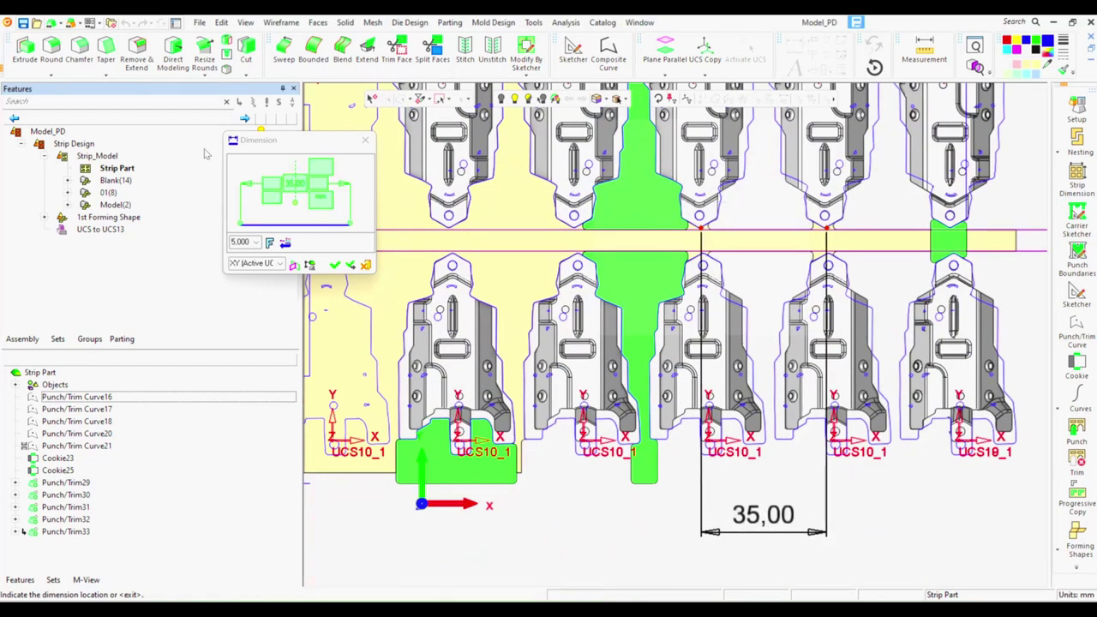
{"action": "left_click", "coordinate": [335, 266]}
{"action": "scroll", "coordinate": [792, 469], "scroll_direction": "down", "scroll_amount": 2}
{"action": "scroll", "coordinate": [784, 426], "scroll_direction": "down", "scroll_amount": 2}
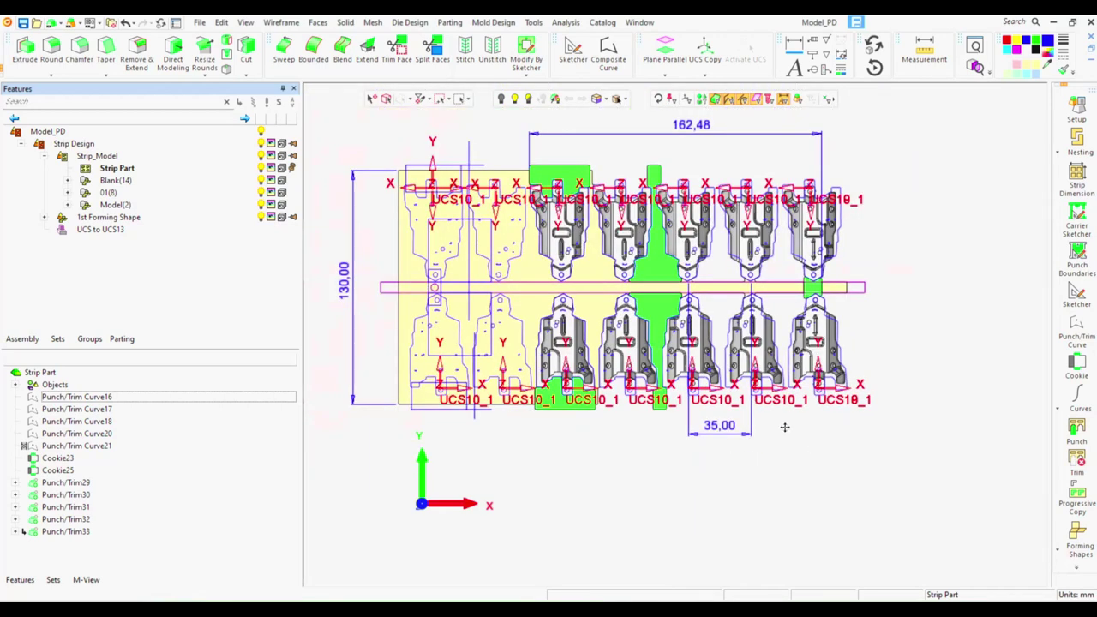
{"action": "middle_click_drag", "start_coordinate": [784, 426], "coordinate": [850, 465]}
Measure the flat blank outline as a 183,046 mm closed composite curve, then close Measurement.
{"action": "left_click", "coordinate": [924, 44]}
{"action": "left_click_drag", "start_coordinate": [476, 259], "coordinate": [421, 103]}
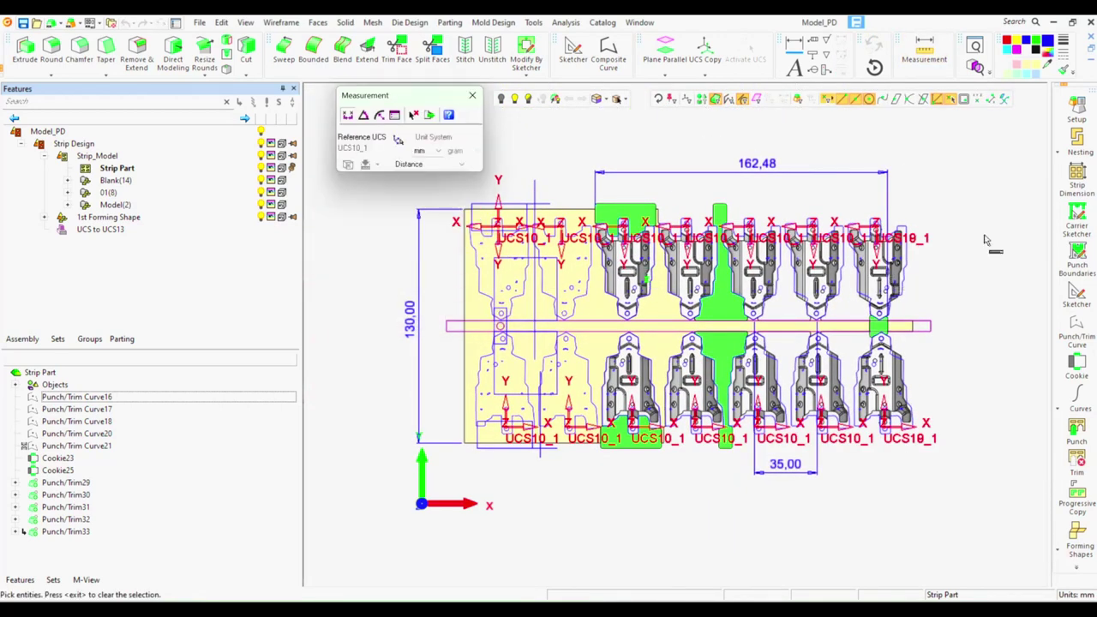
{"action": "middle_click_drag", "start_coordinate": [986, 240], "coordinate": [982, 452]}
{"action": "left_click", "coordinate": [709, 178]}
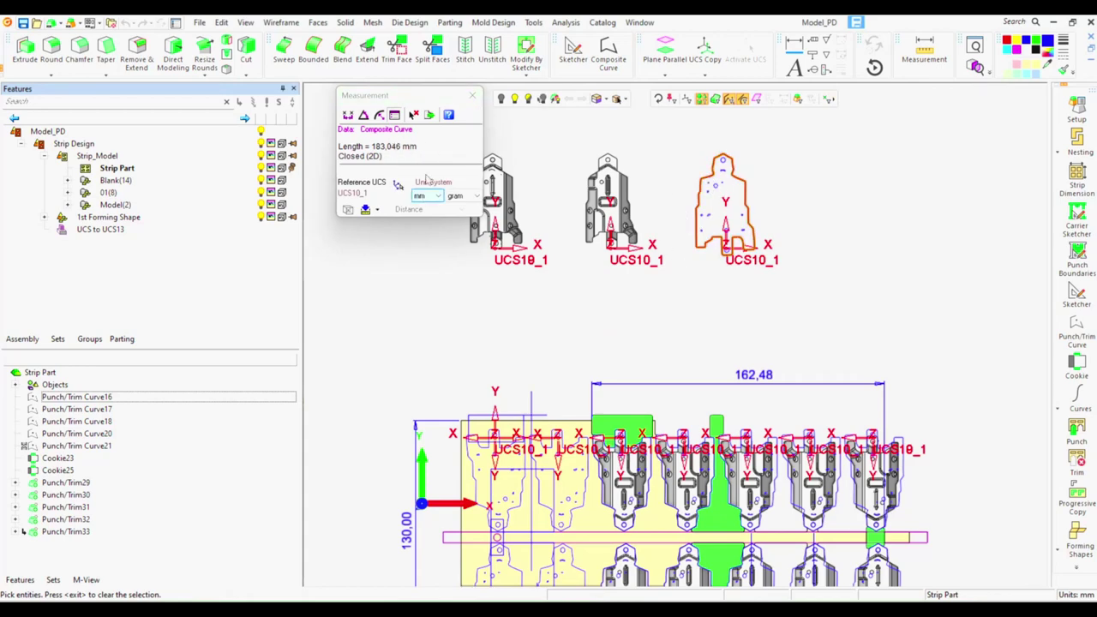
{"action": "left_click", "coordinate": [473, 96]}
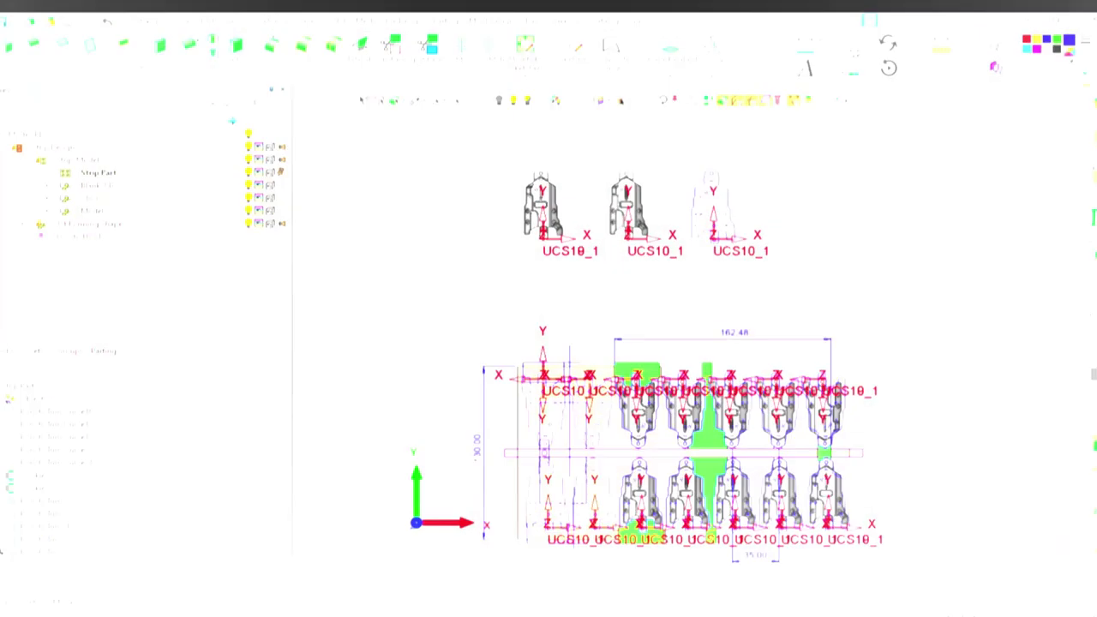